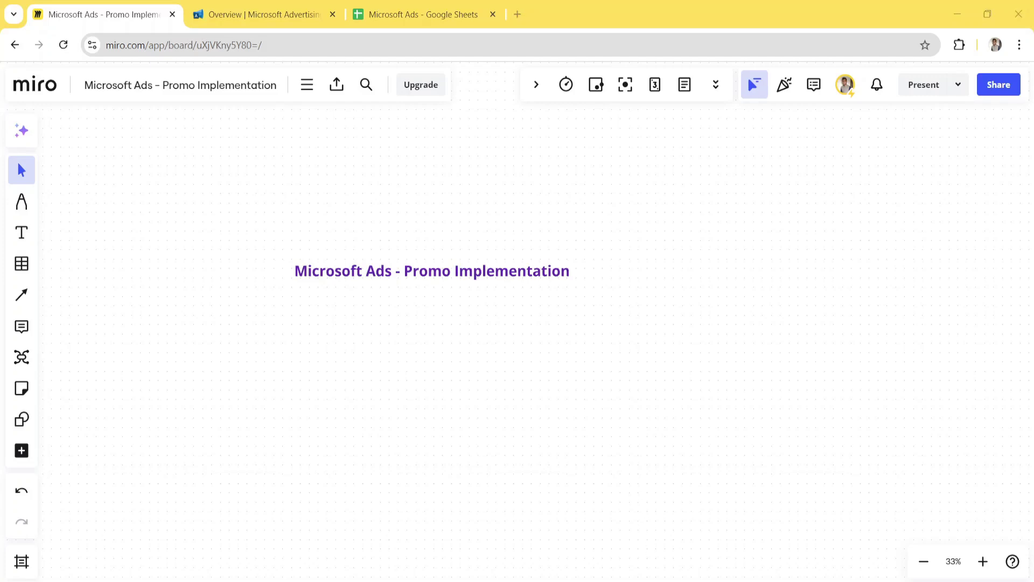
- Switch to Microsoft Advertising Editor and open the Sitelink Extensions list for the Paid Media Varsity account
{"action": "key", "text": "alt+Tab"}
{"action": "left_click", "coordinate": [465, 295]}
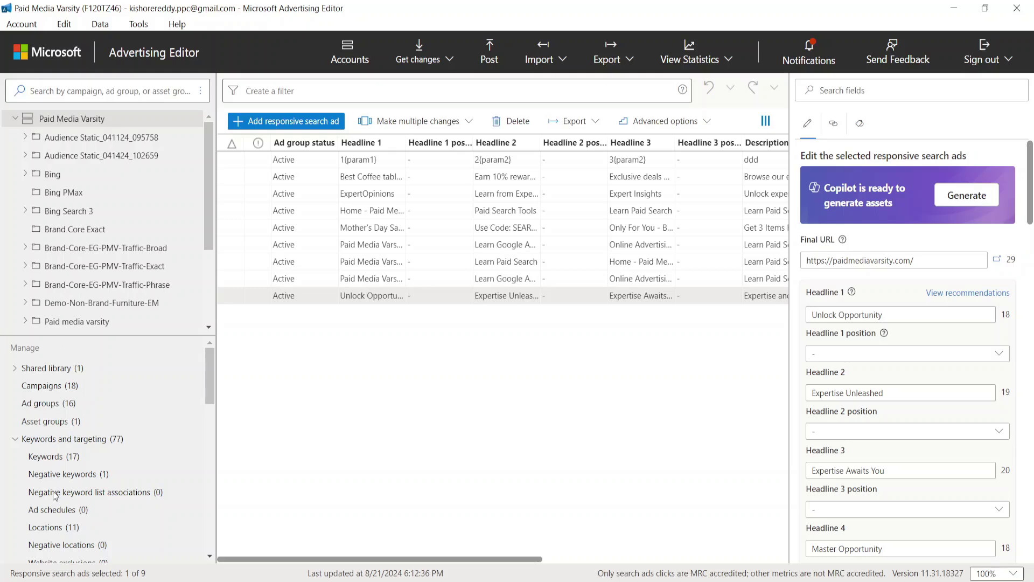
{"action": "scroll", "coordinate": [54, 495], "scroll_direction": "down", "scroll_amount": 3}
{"action": "scroll", "coordinate": [54, 494], "scroll_direction": "down", "scroll_amount": 9}
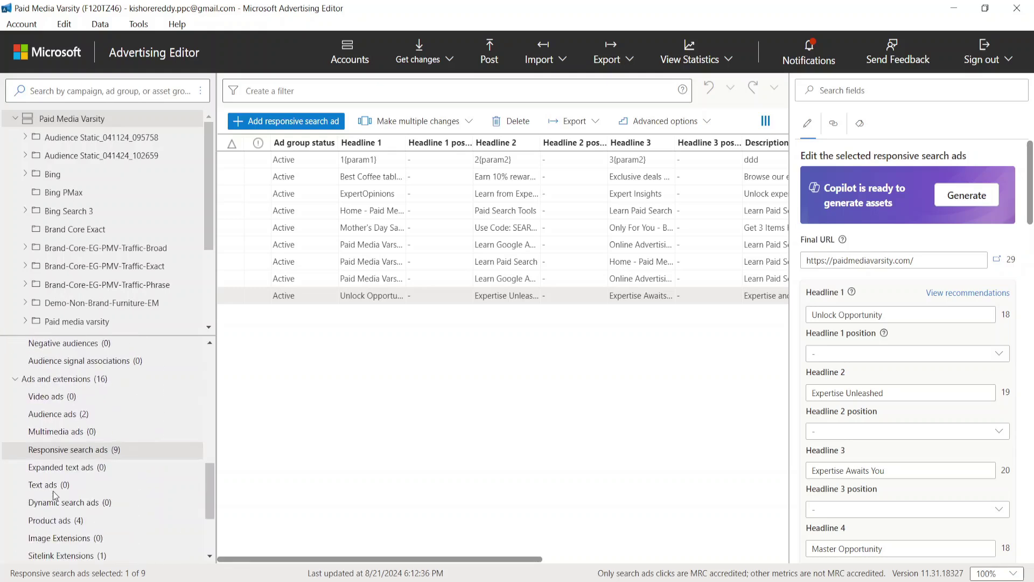
{"action": "scroll", "coordinate": [53, 415], "scroll_direction": "down", "scroll_amount": 3}
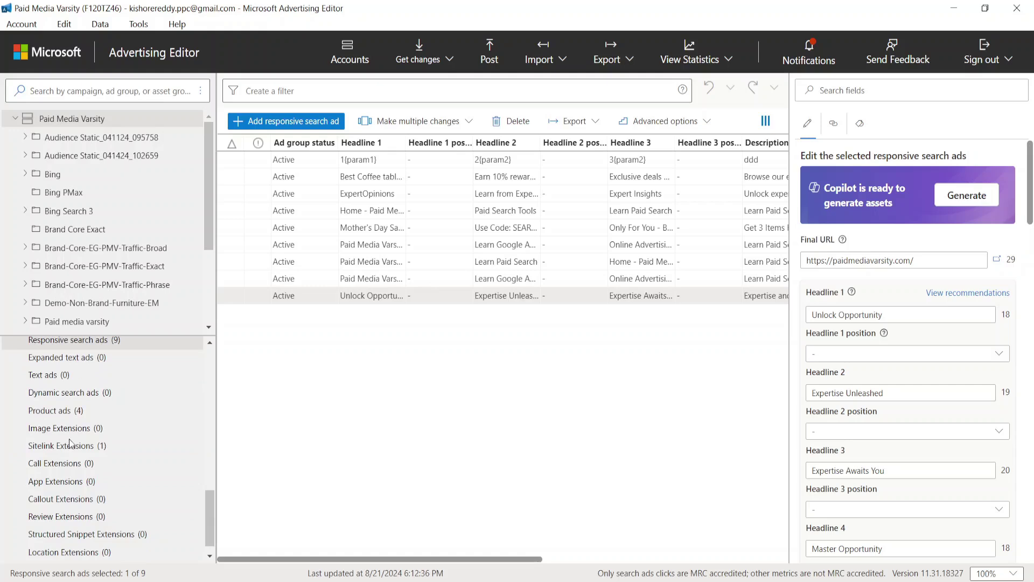
{"action": "left_click", "coordinate": [72, 447]}
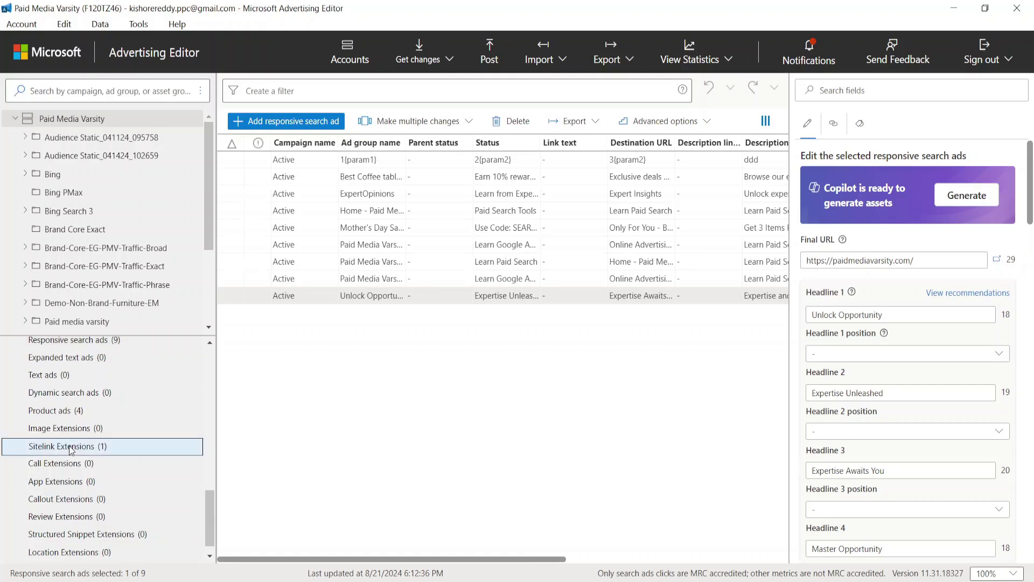
- Copy the Latest Updates sitelink extension into a blank Excel workbook and autofit all column widths
{"action": "left_click", "coordinate": [264, 161]}
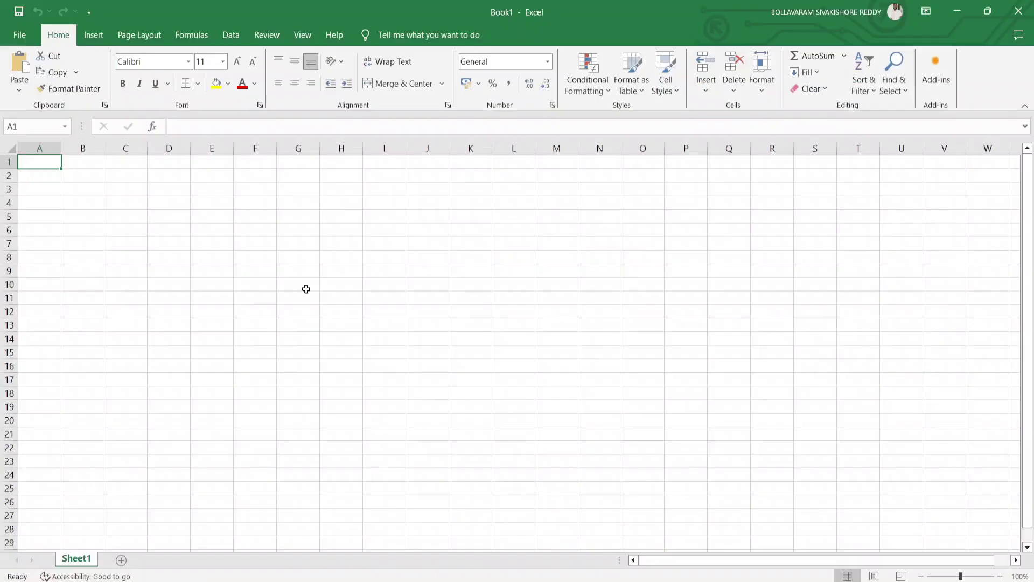
{"action": "key", "text": "ctrl+v"}
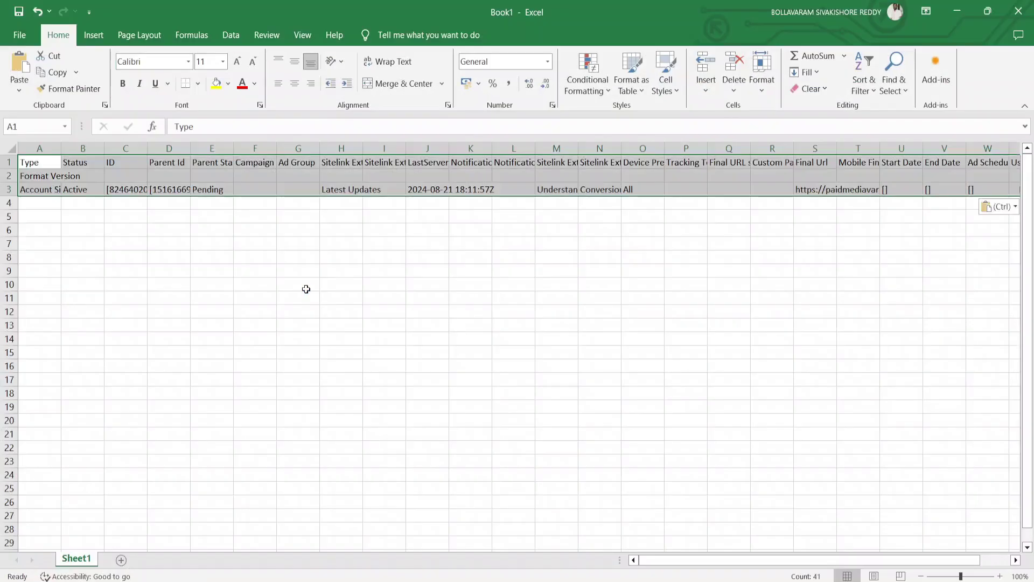
{"action": "key", "text": "ctrl+a"}
{"action": "scroll", "coordinate": [306, 288], "scroll_direction": "right", "scroll_amount": 2}
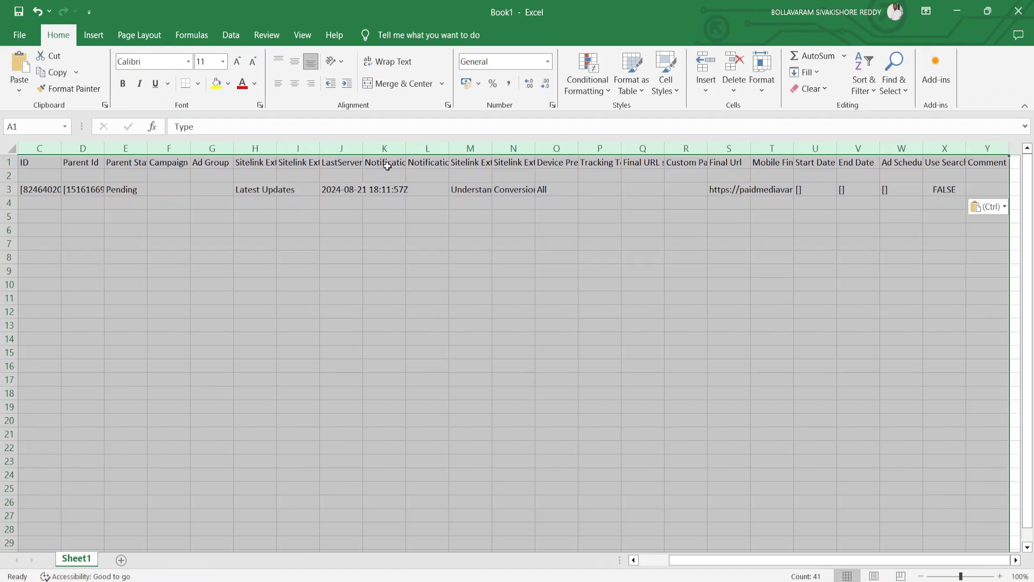
{"action": "double_click", "coordinate": [362, 148]}
{"action": "left_click", "coordinate": [443, 307]}
{"action": "key", "text": "Home"}
{"action": "key", "text": "ctrl+Home"}
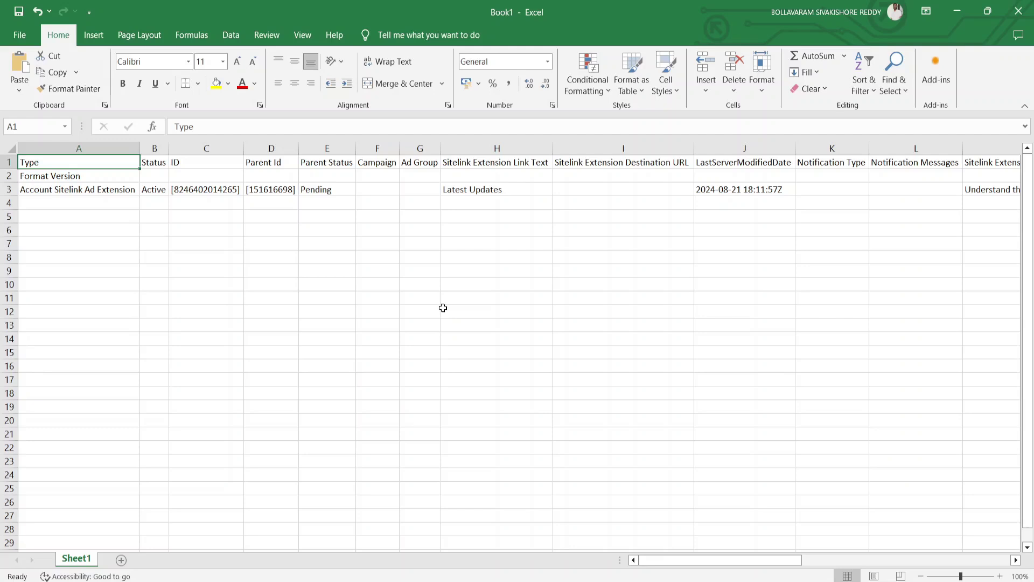
- Examine the pasted sitelink row's values across its columns, including link text, descriptions and final URL
{"action": "key", "text": "Down"}
{"action": "key", "text": "Down"}
{"action": "key", "text": "Right"}
{"action": "key", "text": "Right"}
{"action": "key", "text": "Right"}
{"action": "key", "text": "Right"}
{"action": "key", "text": "Right"}
{"action": "key", "text": "Right"}
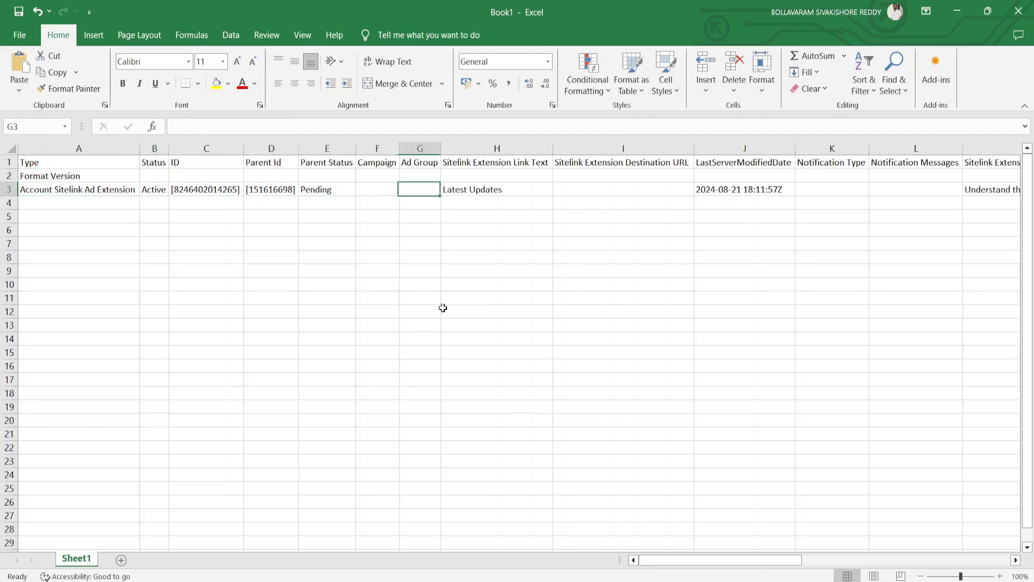
{"action": "key", "text": "Right"}
{"action": "key", "text": "Right"}
{"action": "key", "text": "Right"}
{"action": "key", "text": "Right"}
{"action": "key", "text": "Right"}
{"action": "key", "text": "Right"}
{"action": "key", "text": "Right"}
{"action": "key", "text": "Right"}
{"action": "key", "text": "Right"}
{"action": "key", "text": "Right"}
{"action": "key", "text": "Right"}
{"action": "key", "text": "Right"}
{"action": "key", "text": "Right"}
{"action": "key", "text": "Right"}
{"action": "key", "text": "Right"}
{"action": "key", "text": "Right"}
{"action": "key", "text": "Right"}
{"action": "key", "text": "Right"}
{"action": "key", "text": "Right"}
{"action": "key", "text": "Right"}
{"action": "key", "text": "Right"}
{"action": "key", "text": "ctrl+Left"}
{"action": "key", "text": "Left"}
{"action": "key", "text": "Left"}
{"action": "key", "text": "Left"}
{"action": "key", "text": "Left"}
{"action": "key", "text": "Left"}
{"action": "key", "text": "Left"}
{"action": "key", "text": "Left"}
{"action": "key", "text": "Left"}
{"action": "key", "text": "Left"}
{"action": "key", "text": "Left"}
{"action": "key", "text": "Left"}
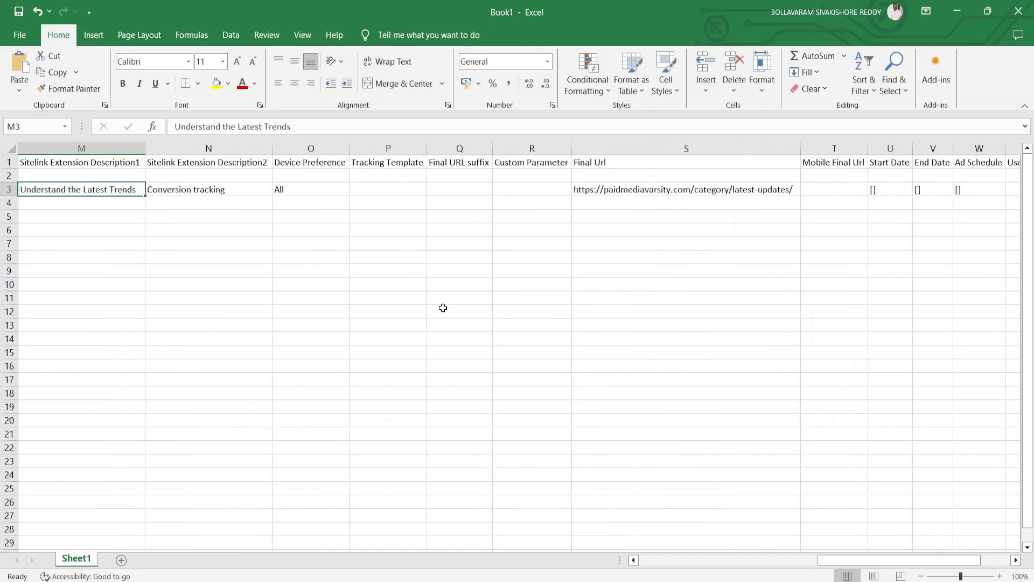
{"action": "key", "text": "Left"}
{"action": "key", "text": "Left"}
{"action": "key", "text": "Left"}
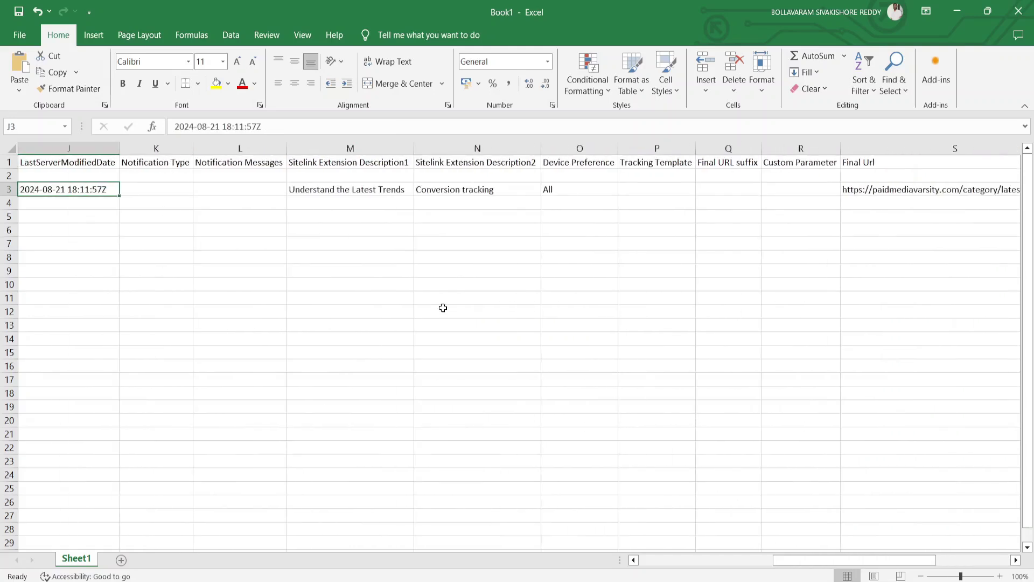
{"action": "key", "text": "Right"}
{"action": "key", "text": "Right"}
{"action": "key", "text": "Right"}
{"action": "key", "text": "Right"}
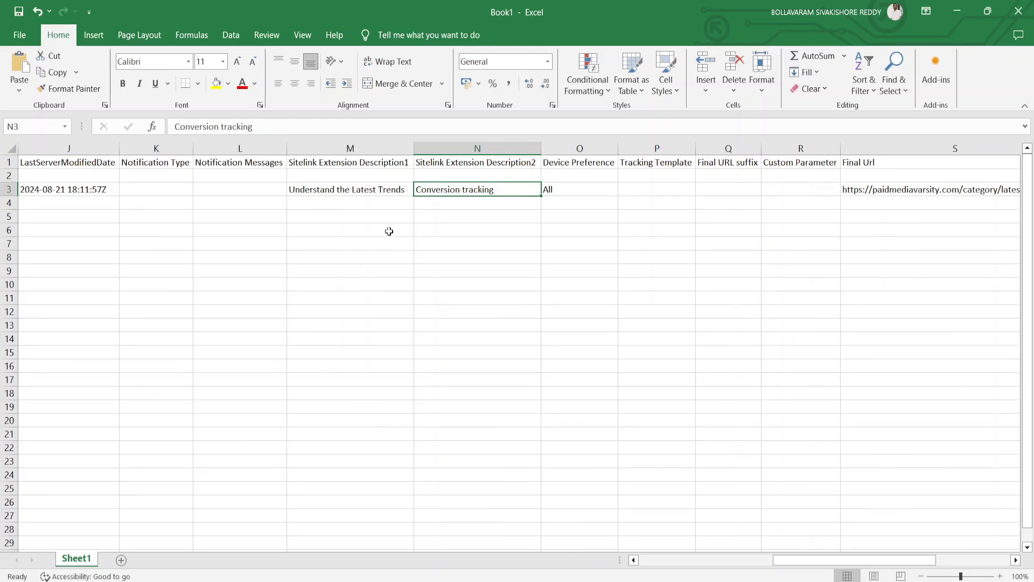
- Review the sitelink header names, from the two description columns back to Sitelink Extension Link Text
{"action": "left_click", "coordinate": [335, 160]}
{"action": "key", "text": "Right"}
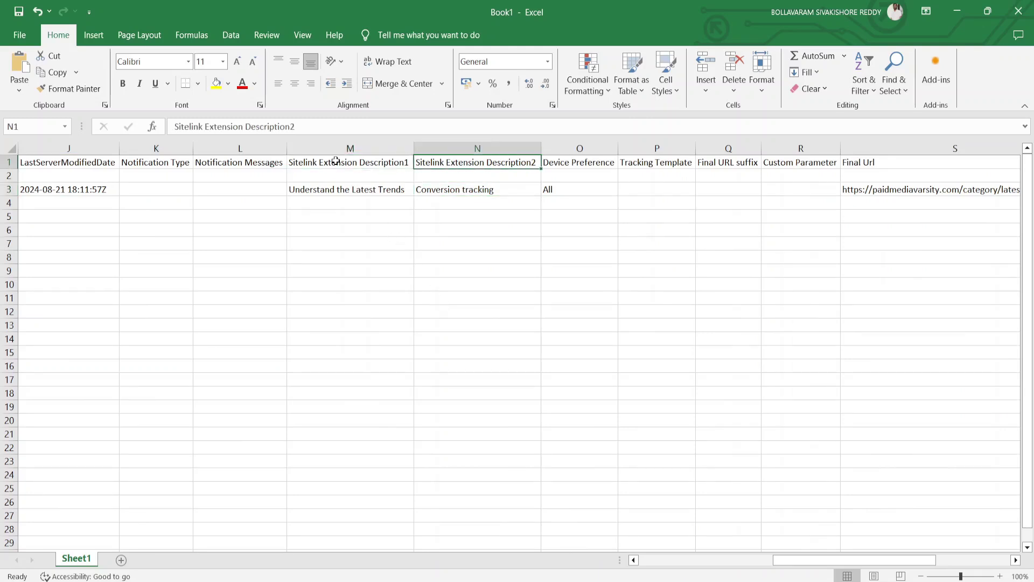
{"action": "key", "text": "ctrl+Home"}
{"action": "key", "text": "Right"}
{"action": "key", "text": "Right"}
{"action": "key", "text": "Right"}
{"action": "key", "text": "Right"}
{"action": "key", "text": "Right"}
{"action": "key", "text": "Right"}
{"action": "key", "text": "Right"}
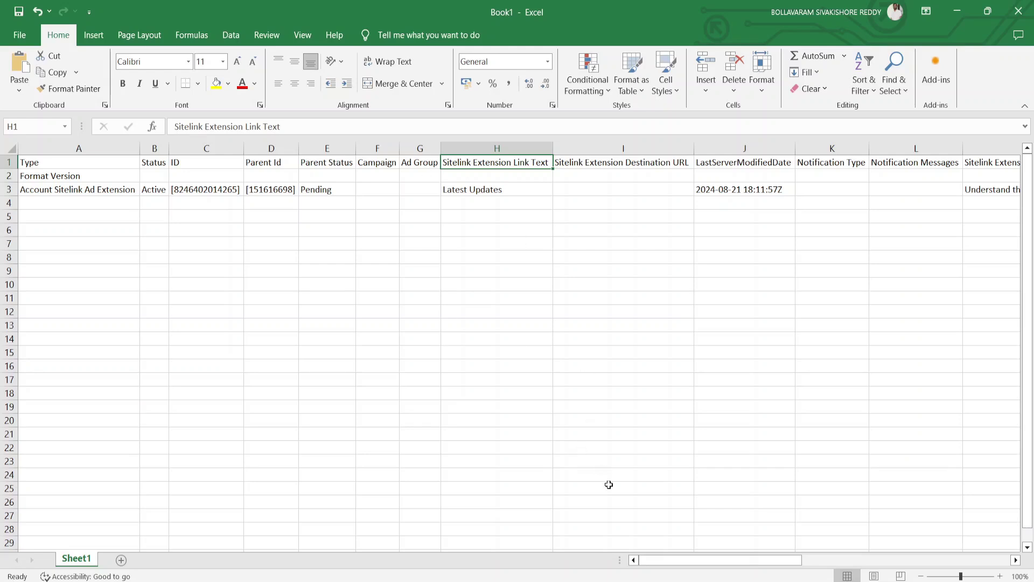
- Return to Microsoft Advertising Editor, export the Latest Updates sitelink to a CSV file and dismiss the data-loss notice in Excel
{"action": "key", "text": "alt+Tab"}
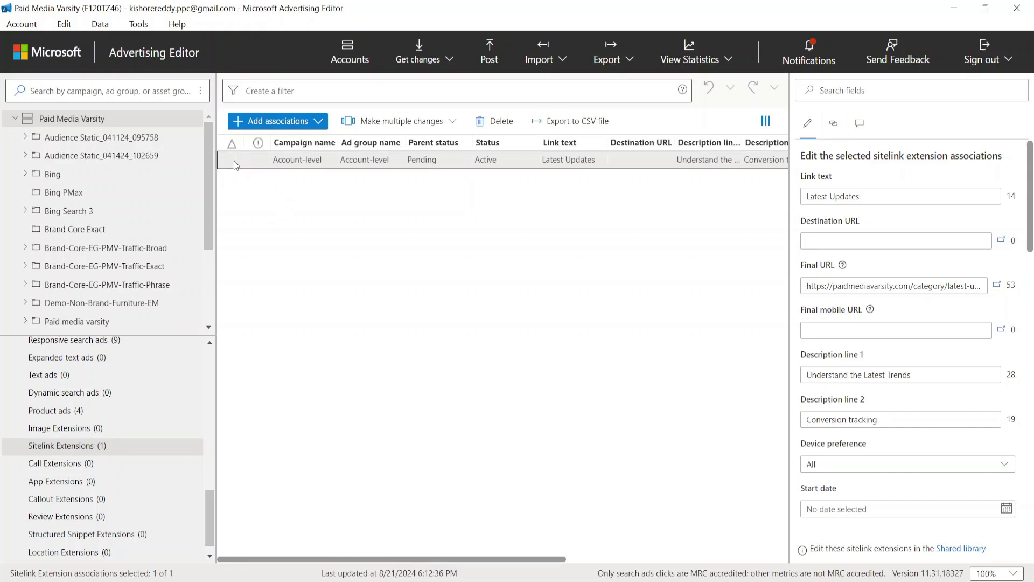
{"action": "left_click", "coordinate": [581, 126]}
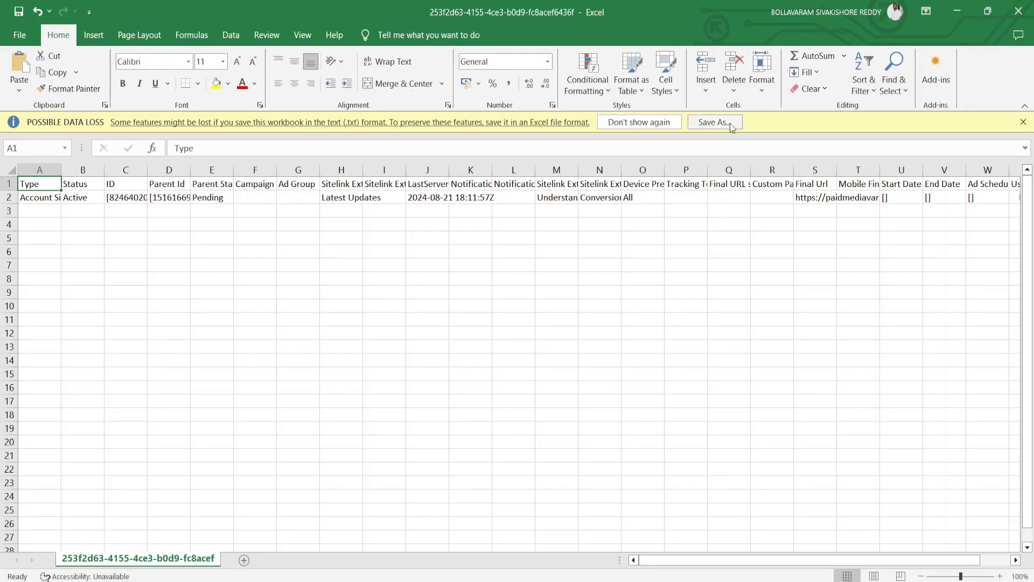
{"action": "left_click", "coordinate": [1023, 122]}
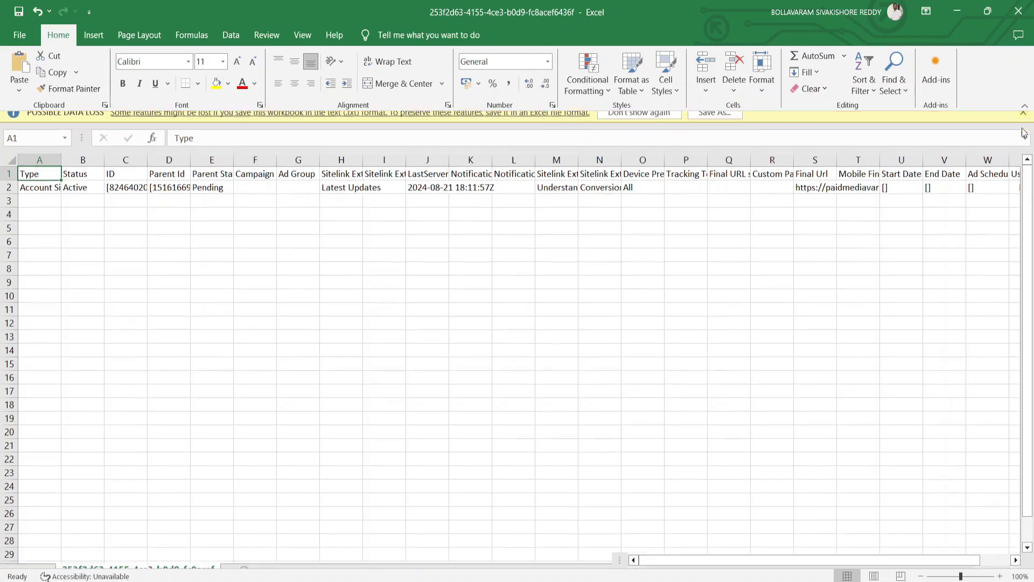
- Check the pasted sitelink data in the Book1 workbook and return to the exported file
{"action": "mouse_move", "coordinate": [678, 579]}
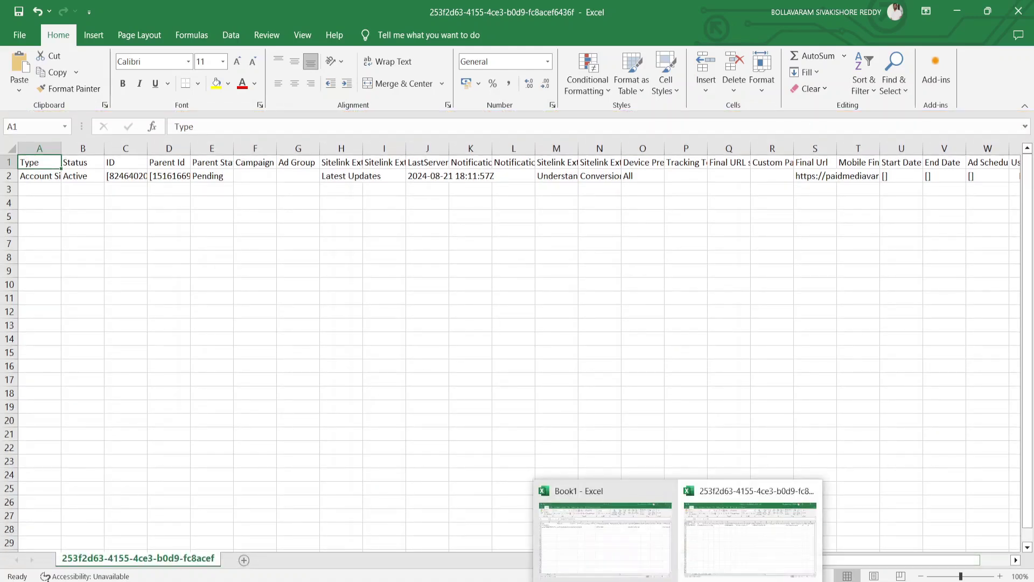
{"action": "left_click", "coordinate": [580, 532]}
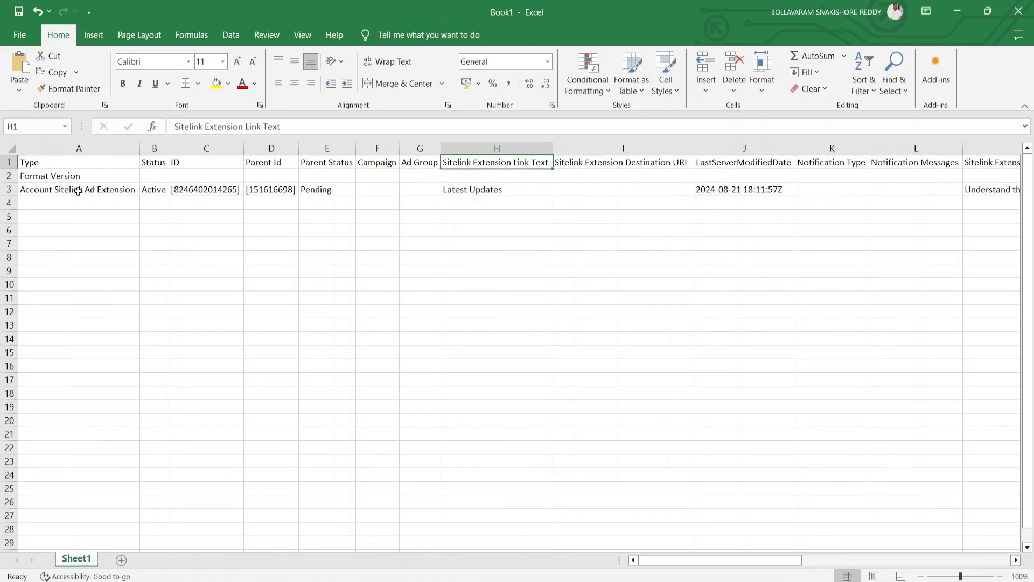
{"action": "left_click", "coordinate": [957, 11]}
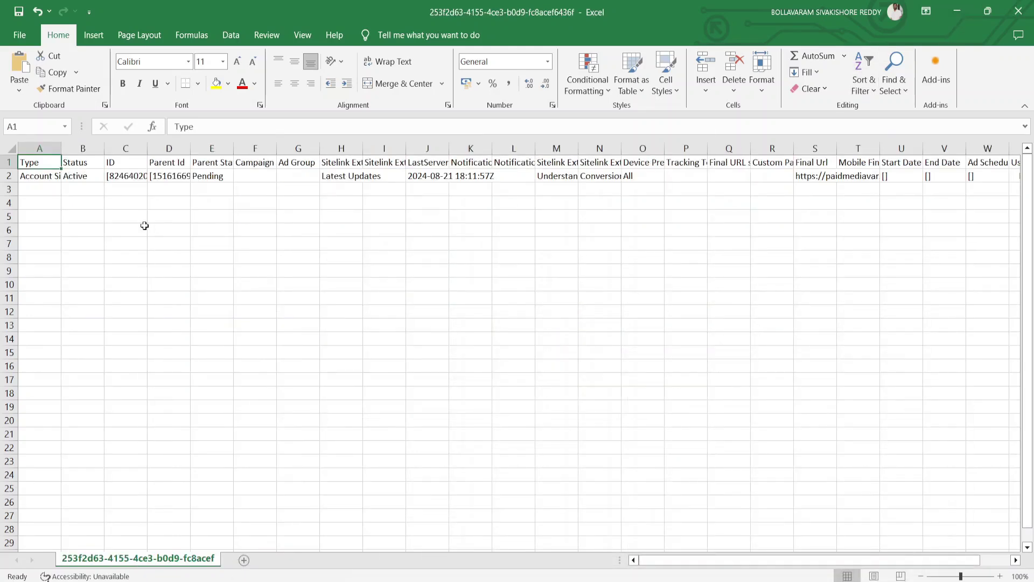
- Autofit all column widths in the exported sitelink file
{"action": "key", "text": "ctrl+space"}
{"action": "key", "text": "ctrl+shift+Right"}
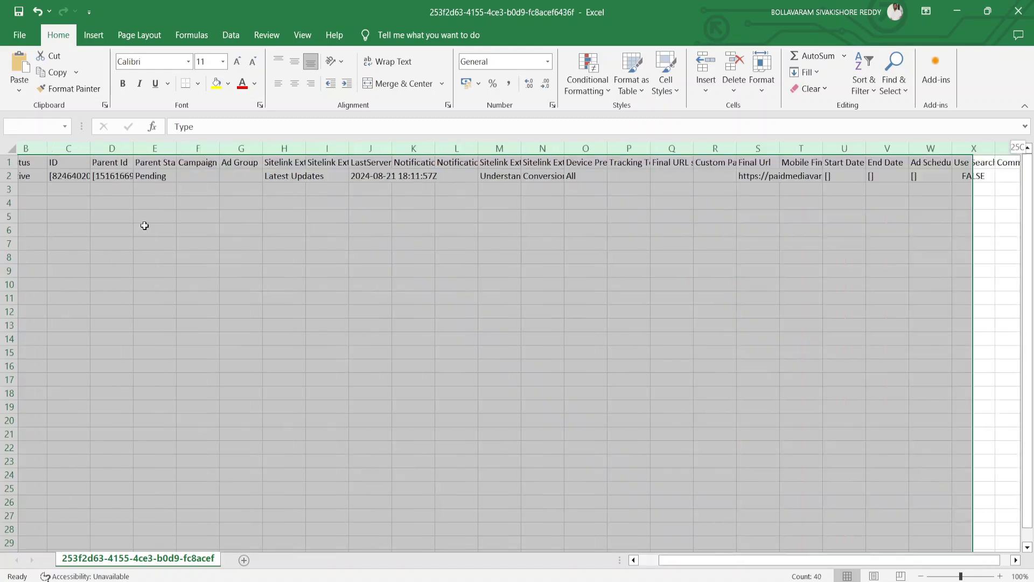
{"action": "double_click", "coordinate": [408, 147]}
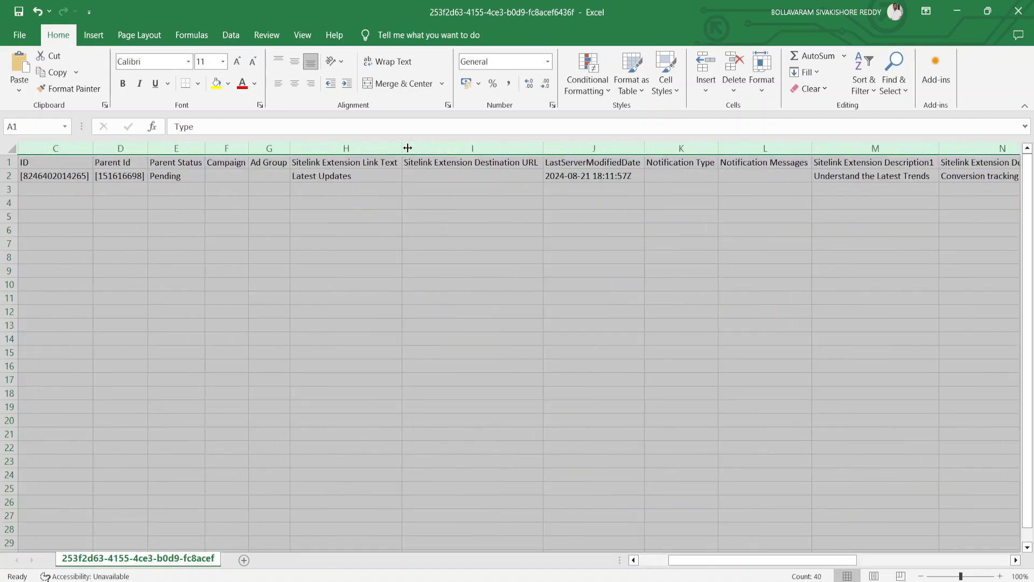
{"action": "key", "text": "ctrl+Home"}
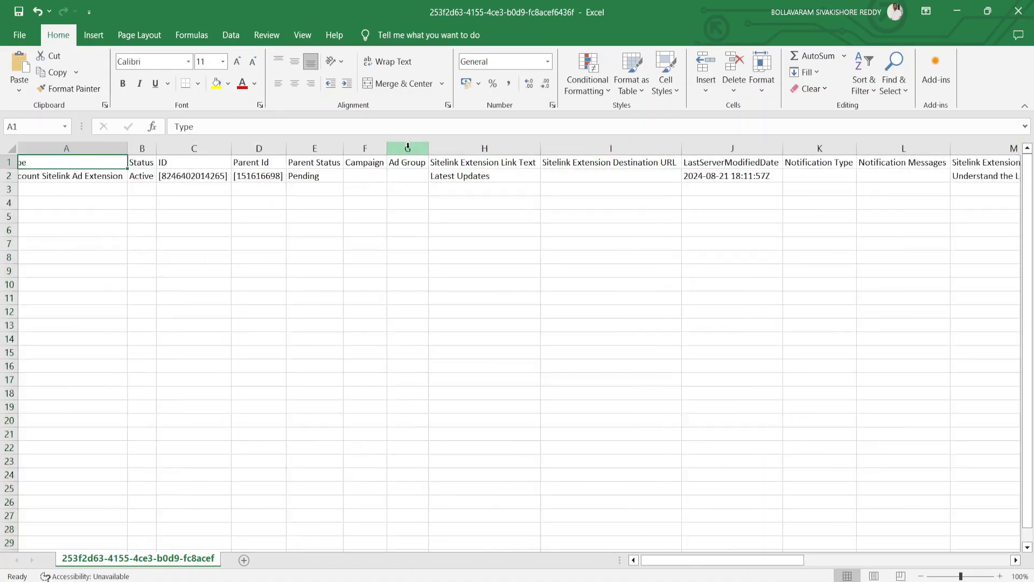
- Examine the columns of the exported sitelink file, from Type through the sitelink description and URL fields
{"action": "key", "text": "Down"}
{"action": "key", "text": "Down"}
{"action": "key", "text": "Right"}
{"action": "key", "text": "Right"}
{"action": "key", "text": "Right"}
{"action": "key", "text": "Right"}
{"action": "key", "text": "Right"}
{"action": "key", "text": "Right"}
{"action": "key", "text": "Right"}
{"action": "key", "text": "Right"}
{"action": "key", "text": "Right"}
{"action": "key", "text": "Right"}
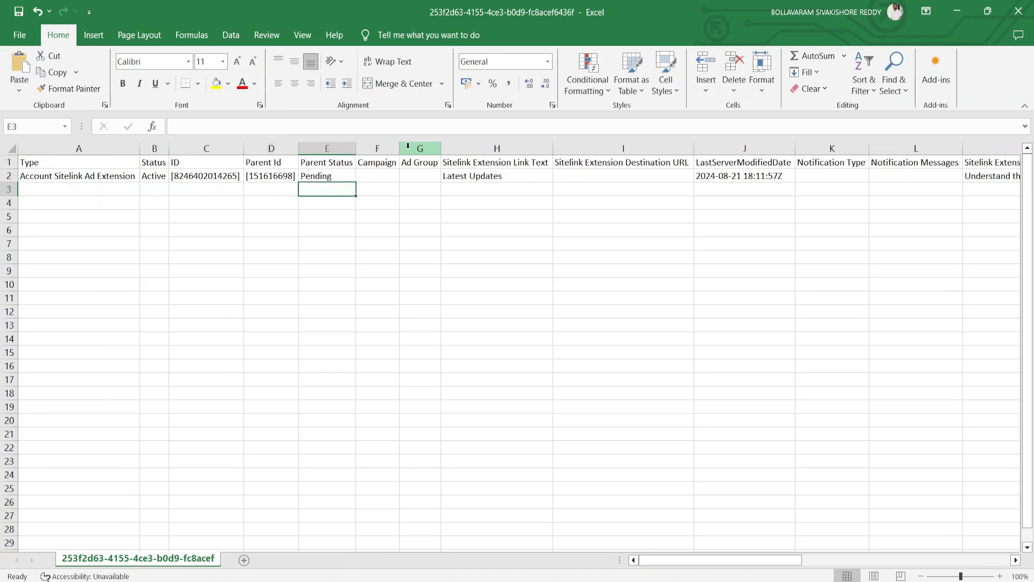
{"action": "key", "text": "Right"}
{"action": "key", "text": "Right"}
{"action": "key", "text": "Right"}
{"action": "key", "text": "Right"}
{"action": "key", "text": "Right"}
{"action": "key", "text": "Right"}
{"action": "key", "text": "Right"}
{"action": "key", "text": "Right"}
{"action": "key", "text": "Right"}
{"action": "key", "text": "Right"}
{"action": "key", "text": "Up"}
{"action": "key", "text": "Up"}
{"action": "key", "text": "ctrl+Home"}
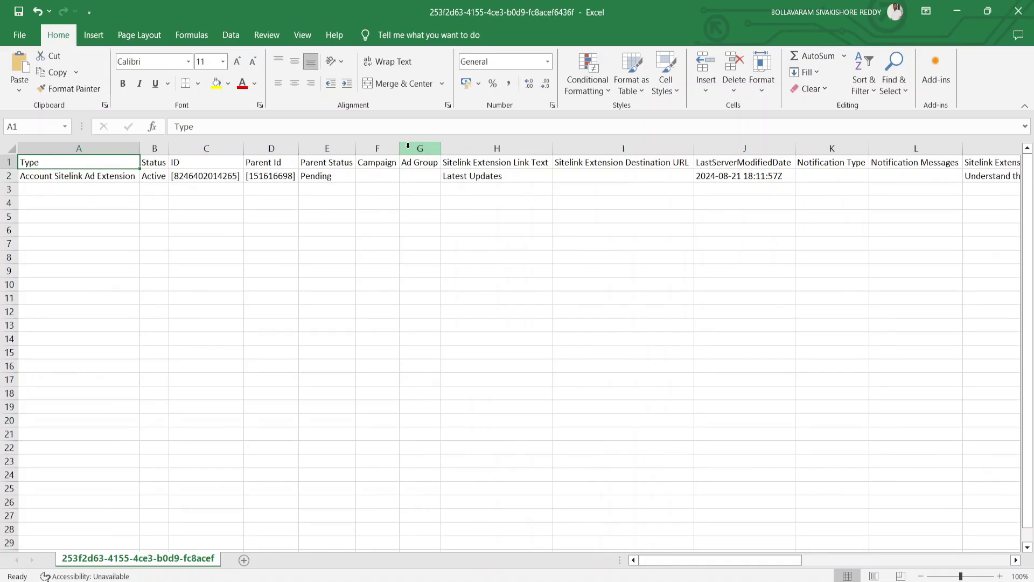
- Close the exported sitelink file without saving the changes
{"action": "left_click", "coordinate": [1018, 11]}
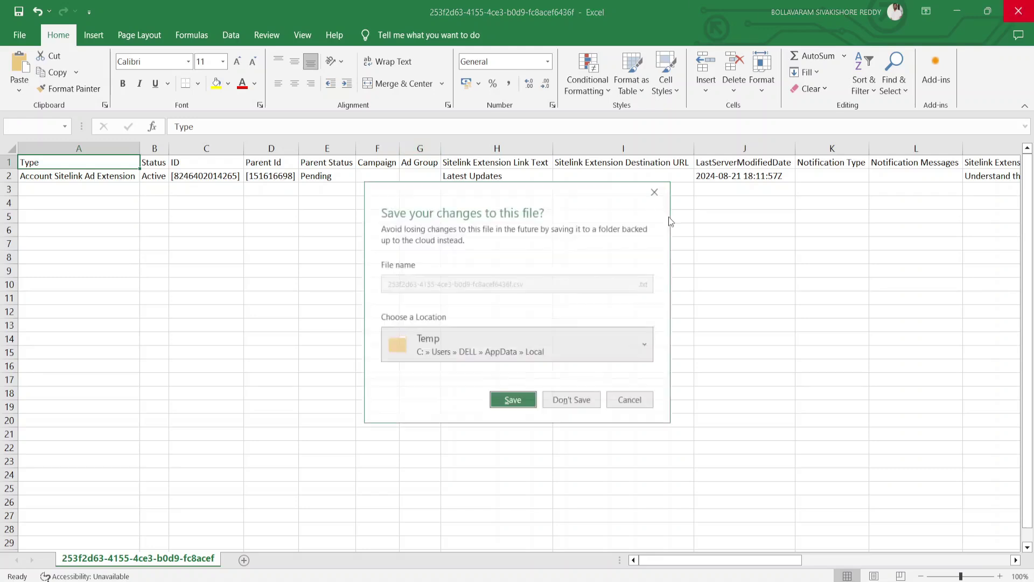
{"action": "left_click", "coordinate": [583, 401]}
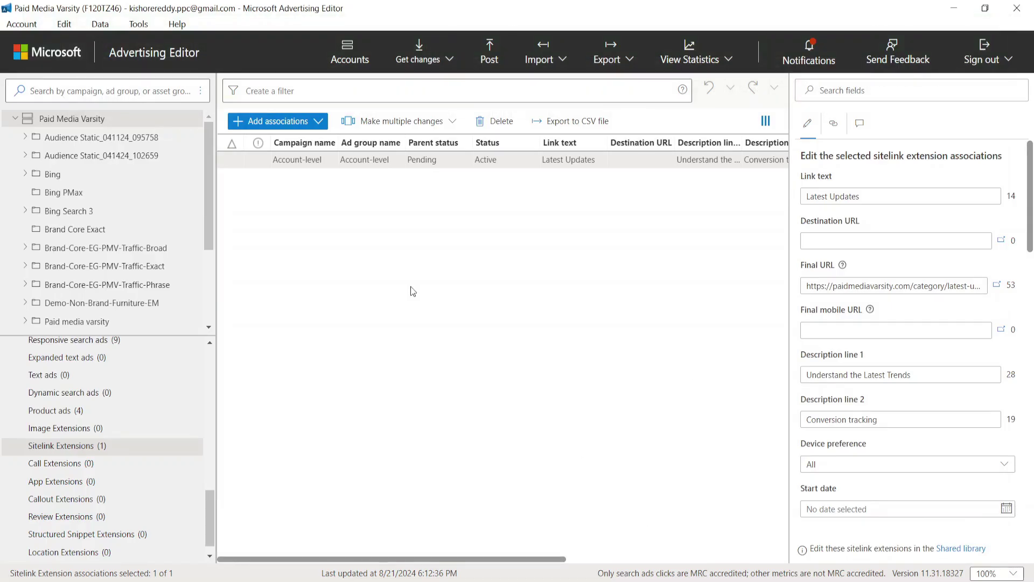
- Open the account's Responsive search ads list
{"action": "scroll", "coordinate": [48, 402], "scroll_direction": "up", "scroll_amount": 5}
{"action": "scroll", "coordinate": [47, 401], "scroll_direction": "up", "scroll_amount": 6}
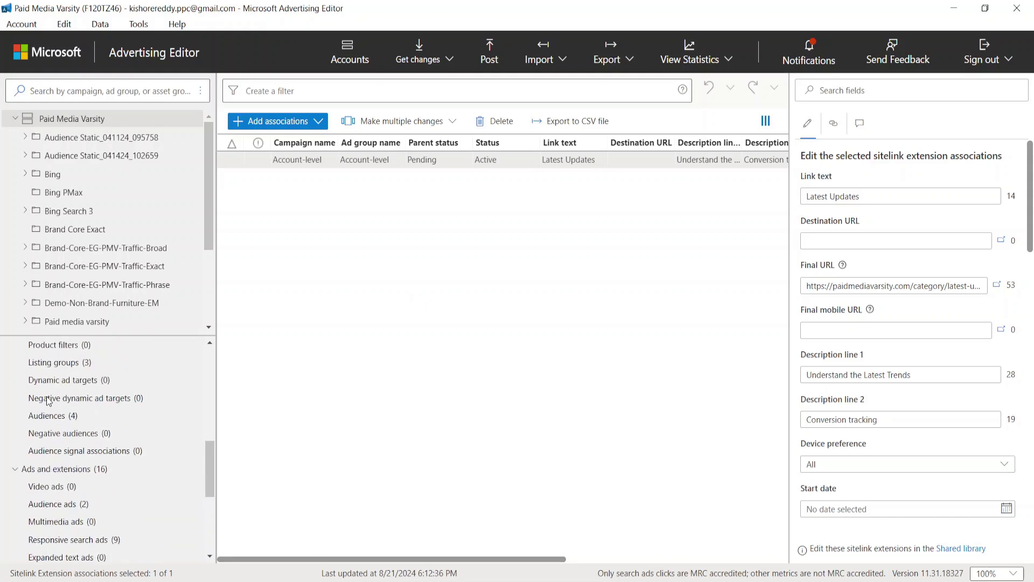
{"action": "scroll", "coordinate": [48, 401], "scroll_direction": "down", "scroll_amount": 6}
{"action": "scroll", "coordinate": [48, 400], "scroll_direction": "down", "scroll_amount": 5}
{"action": "scroll", "coordinate": [48, 402], "scroll_direction": "up", "scroll_amount": 10}
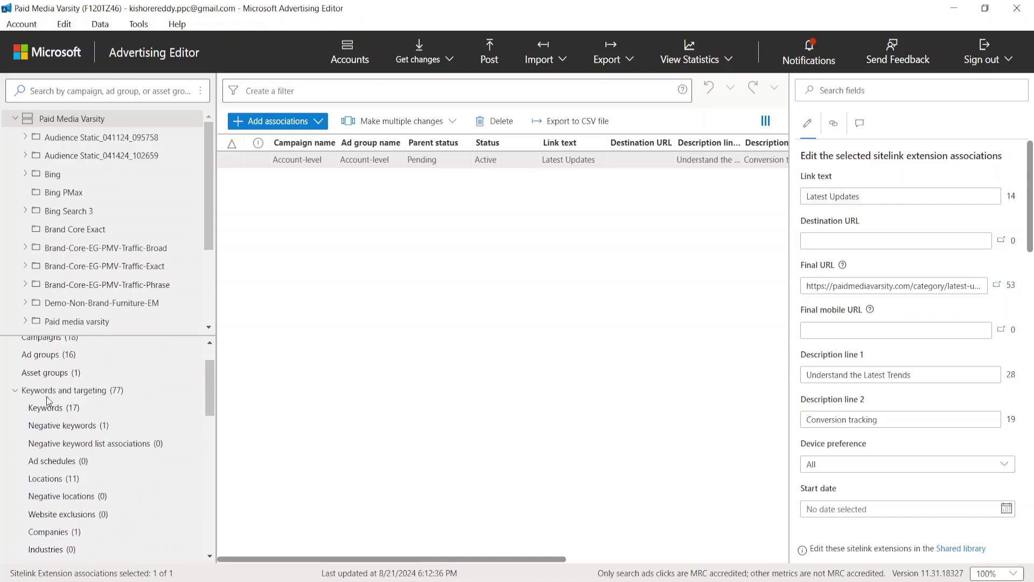
{"action": "scroll", "coordinate": [47, 401], "scroll_direction": "down", "scroll_amount": 10}
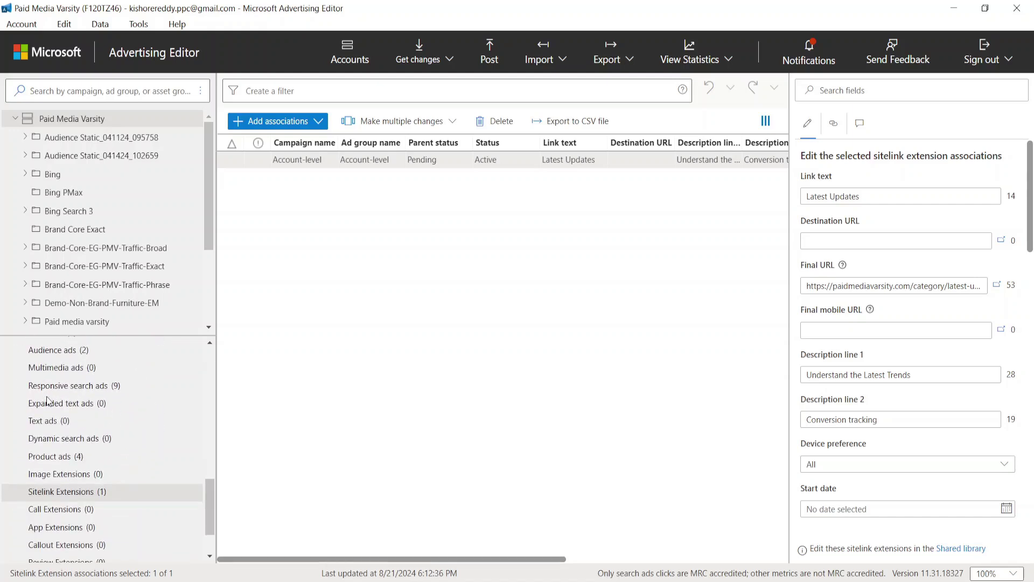
{"action": "left_click", "coordinate": [65, 386]}
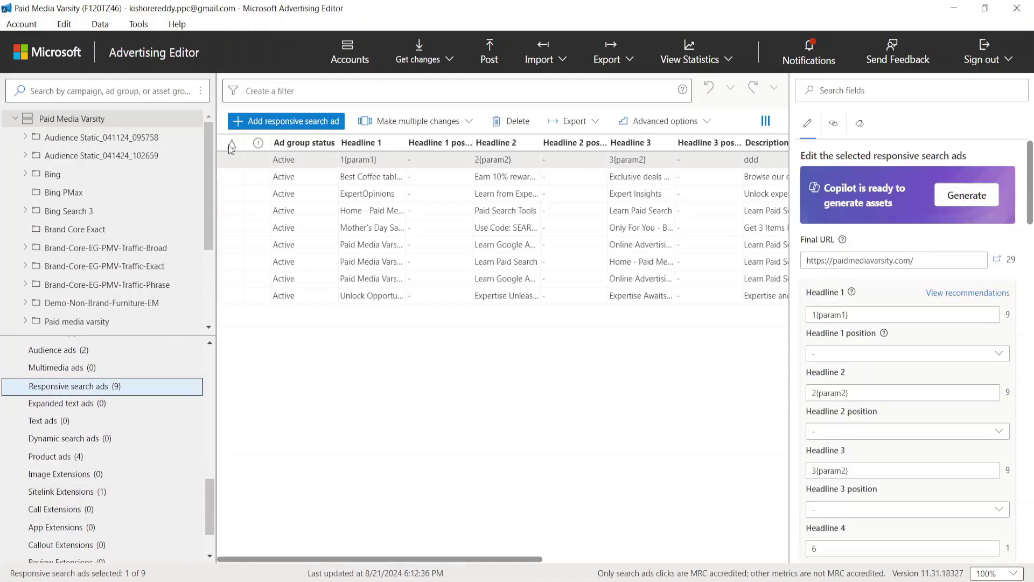
- Export all of the account's responsive search ads to a CSV file and dismiss the data-loss notice in Excel
{"action": "left_click", "coordinate": [296, 228]}
{"action": "key", "text": "ctrl+a"}
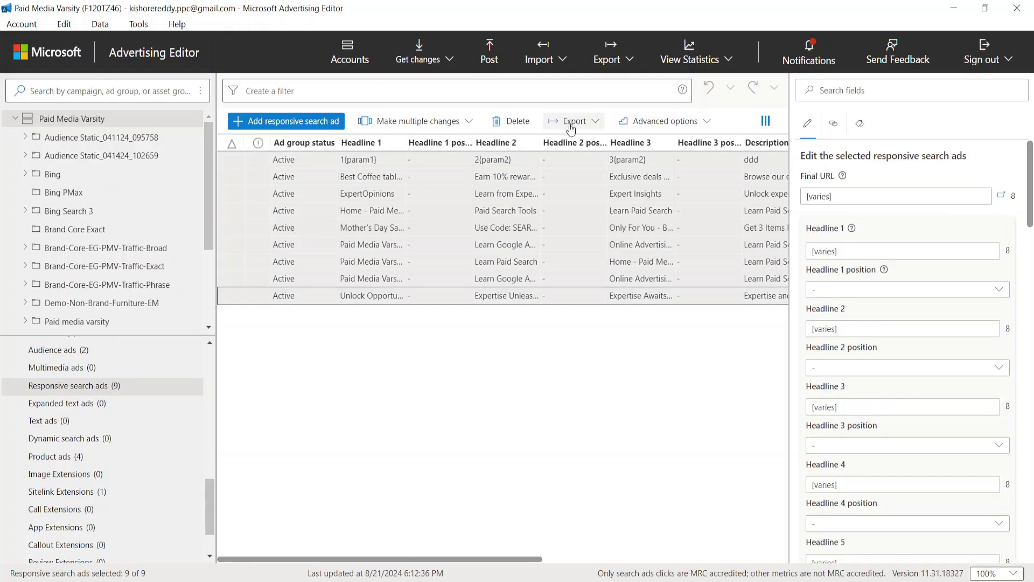
{"action": "left_click", "coordinate": [594, 123]}
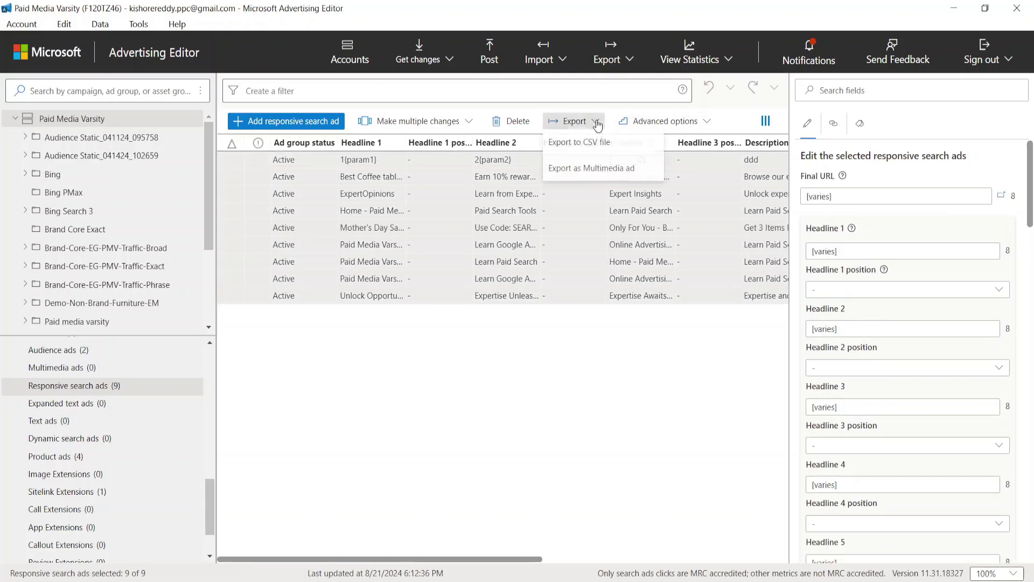
{"action": "left_click", "coordinate": [579, 144]}
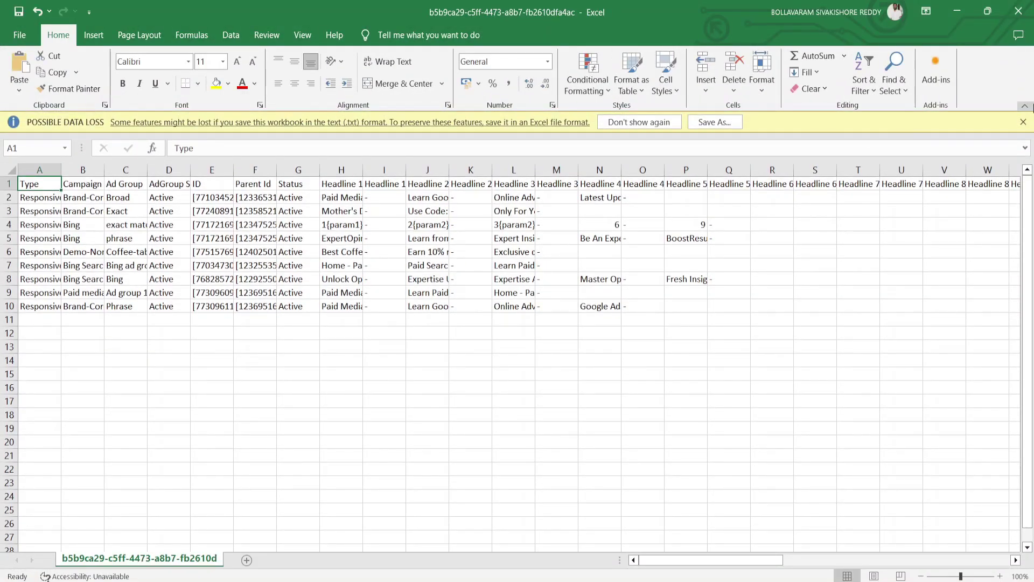
{"action": "left_click", "coordinate": [1023, 121]}
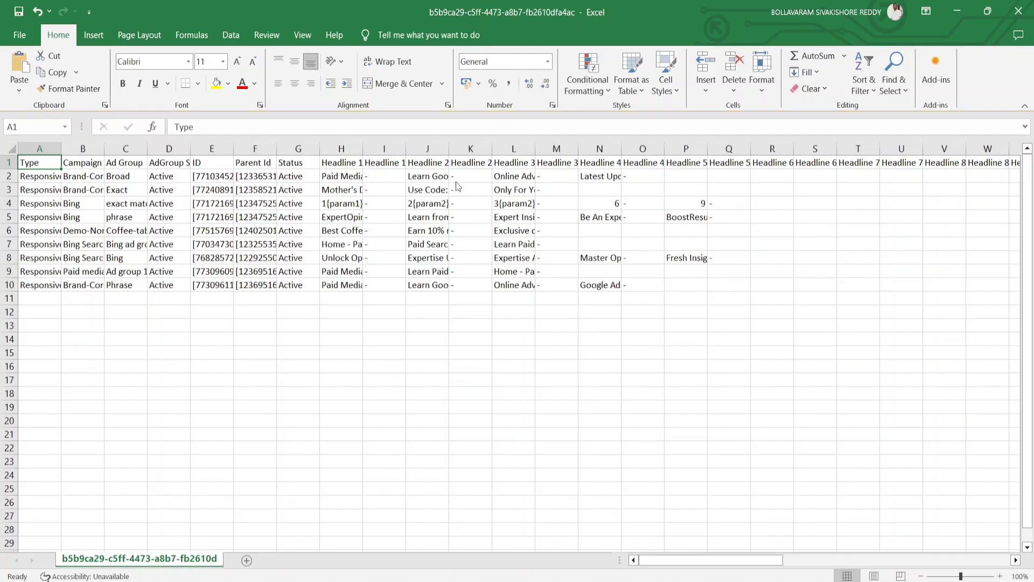
- Autofit the widths of all columns in the exported responsive search ads sheet to their contents
{"action": "key", "text": "ctrl+space"}
{"action": "key", "text": "ctrl+shift+Right"}
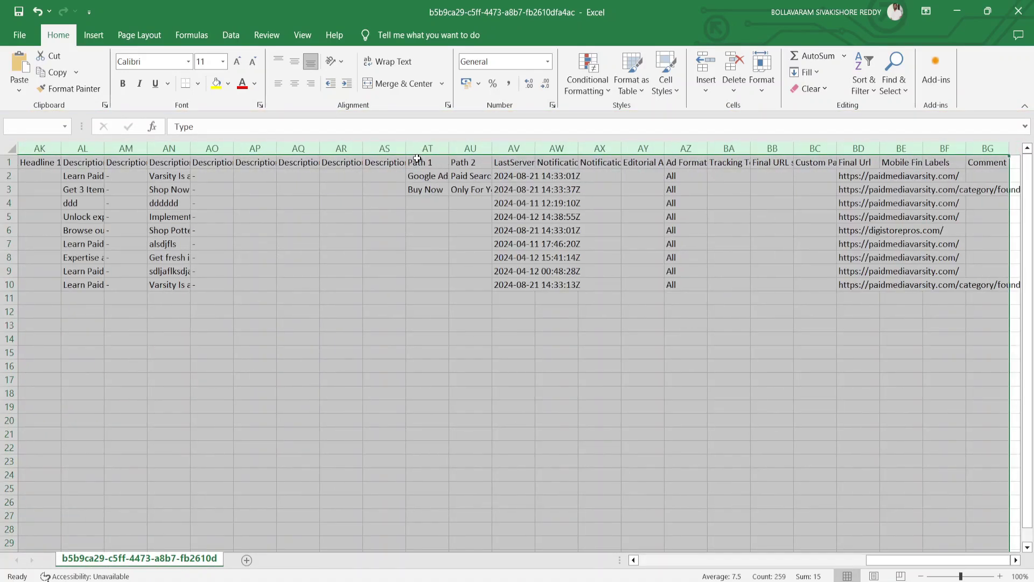
{"action": "double_click", "coordinate": [405, 146]}
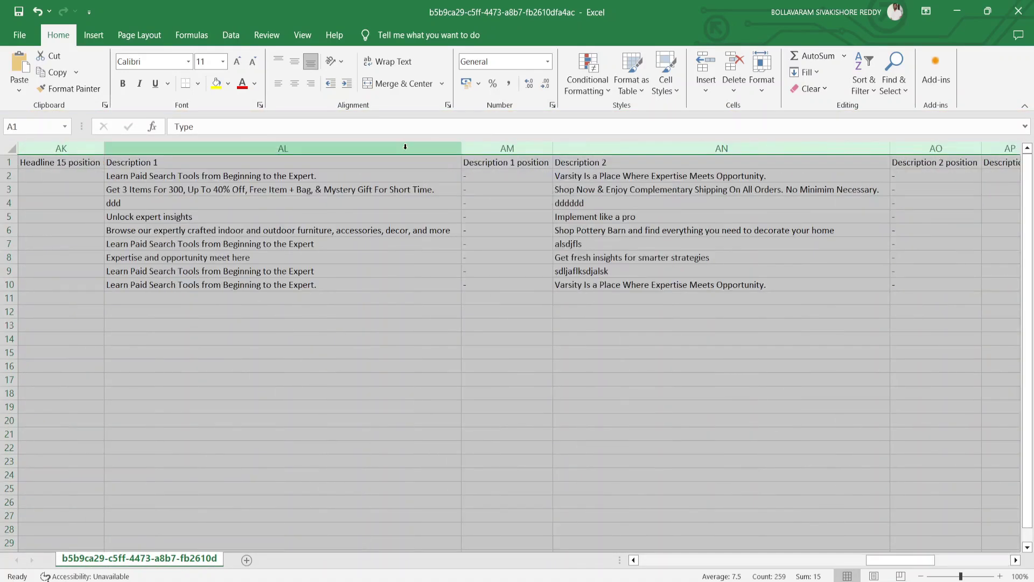
- Highlight the three Brand-Core-EG-PMV-Traffic campaign names and Demo-Non-Brand-Furniture-EM in yellow in the Campaign column
{"action": "key", "text": "ctrl+Home"}
{"action": "key", "text": "Down"}
{"action": "key", "text": "Down"}
{"action": "key", "text": "Down"}
{"action": "key", "text": "Right"}
{"action": "key", "text": "Up"}
{"action": "key", "text": "Up"}
{"action": "key", "text": "shift+Down"}
{"action": "left_click", "coordinate": [216, 84]}
{"action": "key", "text": "Down"}
{"action": "key", "text": "Down"}
{"action": "key", "text": "Down"}
{"action": "key", "text": "Down"}
{"action": "left_click", "coordinate": [216, 85]}
{"action": "key", "text": "Down"}
{"action": "key", "text": "Down"}
{"action": "key", "text": "Down"}
{"action": "key", "text": "Down"}
{"action": "left_click", "coordinate": [216, 84]}
{"action": "key", "text": "Up"}
{"action": "key", "text": "Up"}
{"action": "key", "text": "Up"}
{"action": "key", "text": "Up"}
{"action": "key", "text": "Up"}
{"action": "key", "text": "Up"}
{"action": "key", "text": "Up"}
{"action": "key", "text": "Up"}
{"action": "key", "text": "Up"}
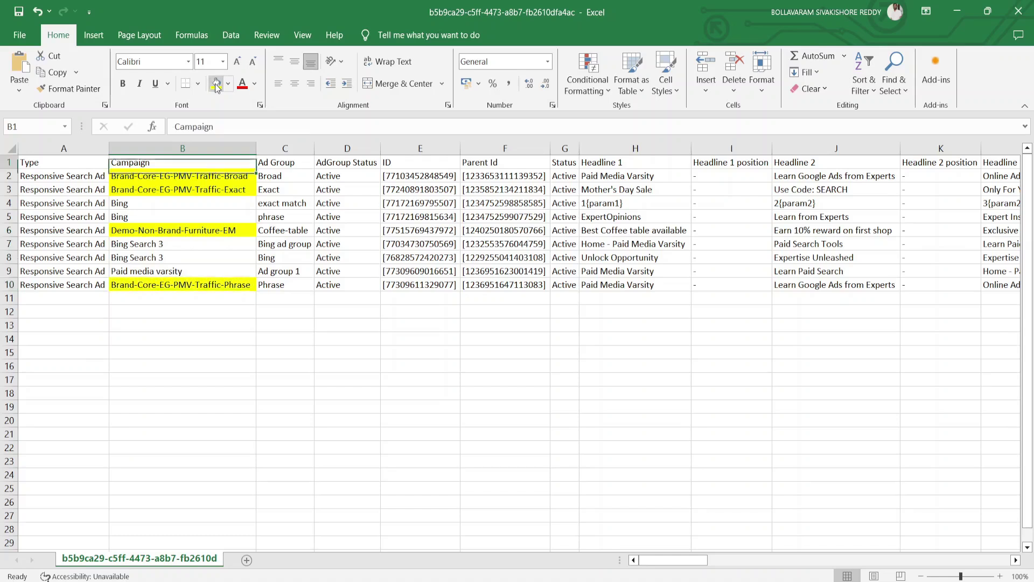
- Sort the table by yellow cell color in the Campaign column and remove the filter
{"action": "key", "text": "ctrl+shift+l"}
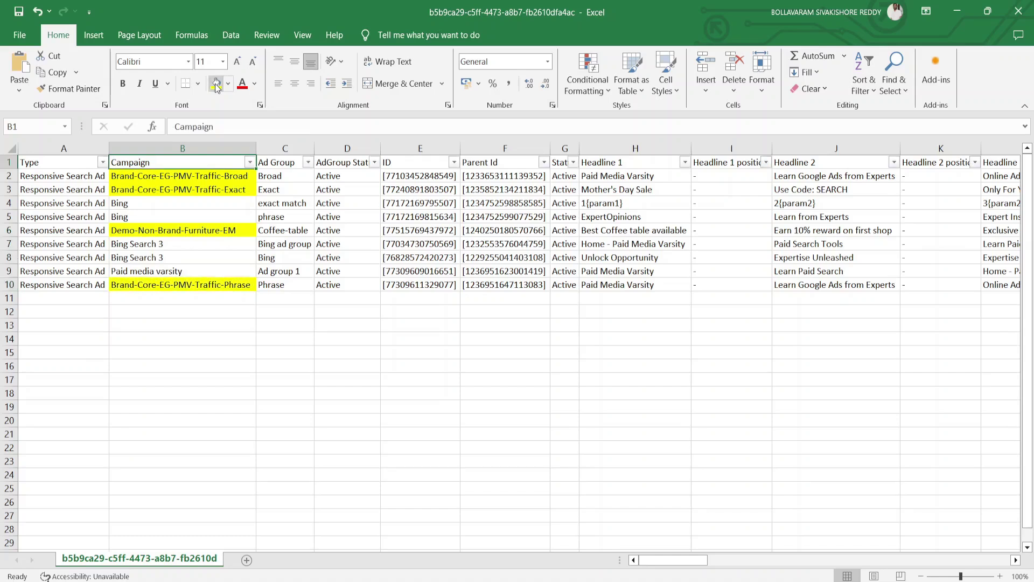
{"action": "left_click", "coordinate": [250, 162]}
{"action": "mouse_move", "coordinate": [210, 206]}
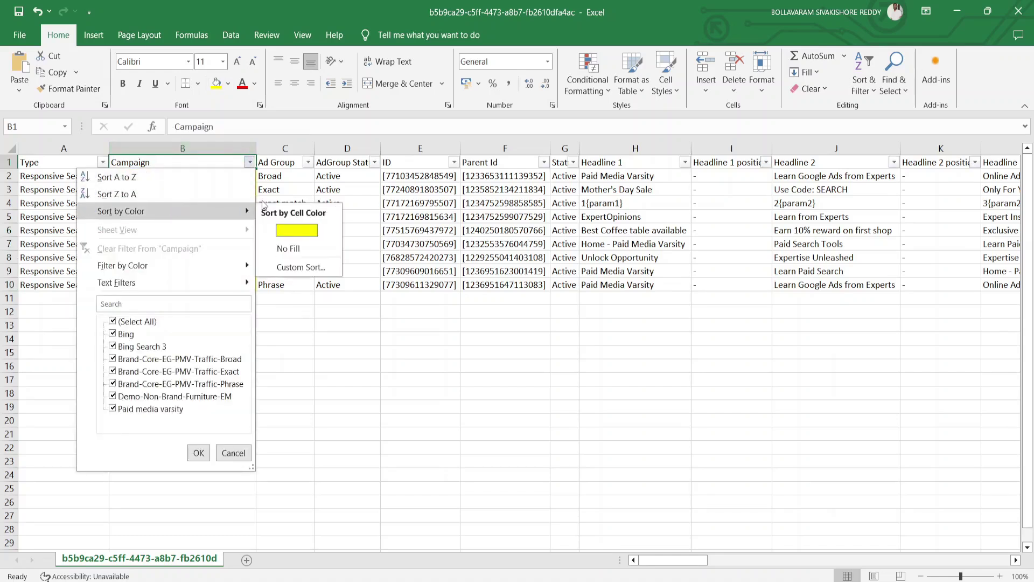
{"action": "left_click", "coordinate": [296, 231]}
{"action": "key", "text": "ctrl+shift+l"}
- Examine the headline and headline position columns of the exported ads
{"action": "key", "text": "Right"}
{"action": "key", "text": "Right"}
{"action": "key", "text": "Right"}
{"action": "key", "text": "Right"}
{"action": "key", "text": "Right"}
{"action": "key", "text": "Right"}
{"action": "key", "text": "Right"}
{"action": "key", "text": "Right"}
{"action": "key", "text": "Right"}
{"action": "key", "text": "Right"}
{"action": "key", "text": "Right"}
{"action": "key", "text": "Right"}
{"action": "key", "text": "Right"}
{"action": "key", "text": "Right"}
{"action": "key", "text": "Right"}
{"action": "key", "text": "Right"}
{"action": "key", "text": "Right"}
{"action": "key", "text": "Right"}
{"action": "key", "text": "Right"}
{"action": "key", "text": "Right"}
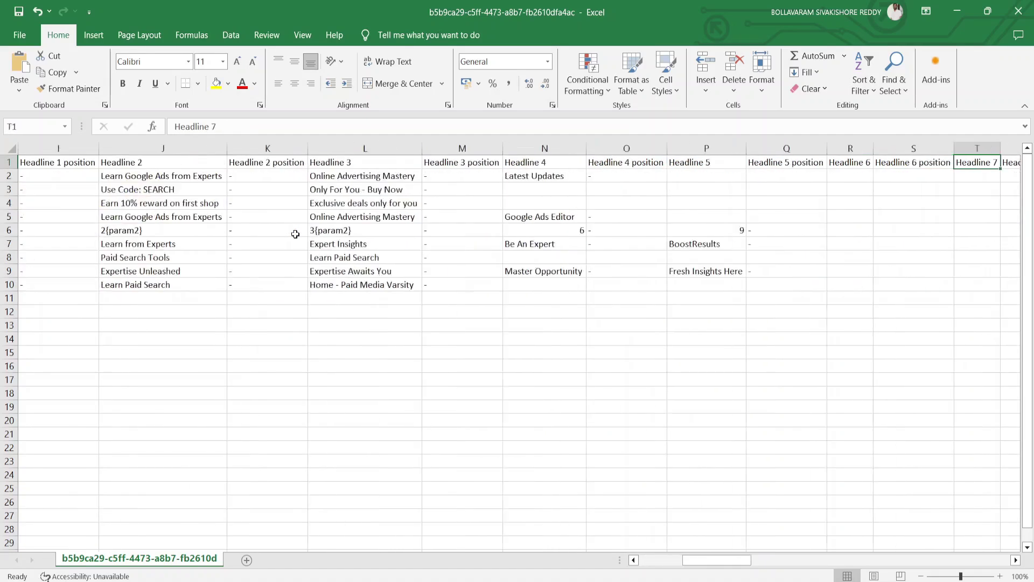
{"action": "key", "text": "Right"}
{"action": "key", "text": "Right"}
{"action": "key", "text": "Right"}
{"action": "key", "text": "Right"}
{"action": "key", "text": "Right"}
{"action": "key", "text": "Right"}
{"action": "key", "text": "Right"}
{"action": "key", "text": "Right"}
{"action": "key", "text": "Right"}
{"action": "key", "text": "Right"}
{"action": "key", "text": "Right"}
{"action": "key", "text": "Right"}
{"action": "key", "text": "Right"}
{"action": "key", "text": "Right"}
{"action": "key", "text": "Right"}
{"action": "key", "text": "Right"}
{"action": "key", "text": "Right"}
{"action": "key", "text": "Right"}
{"action": "key", "text": "Right"}
{"action": "key", "text": "Right"}
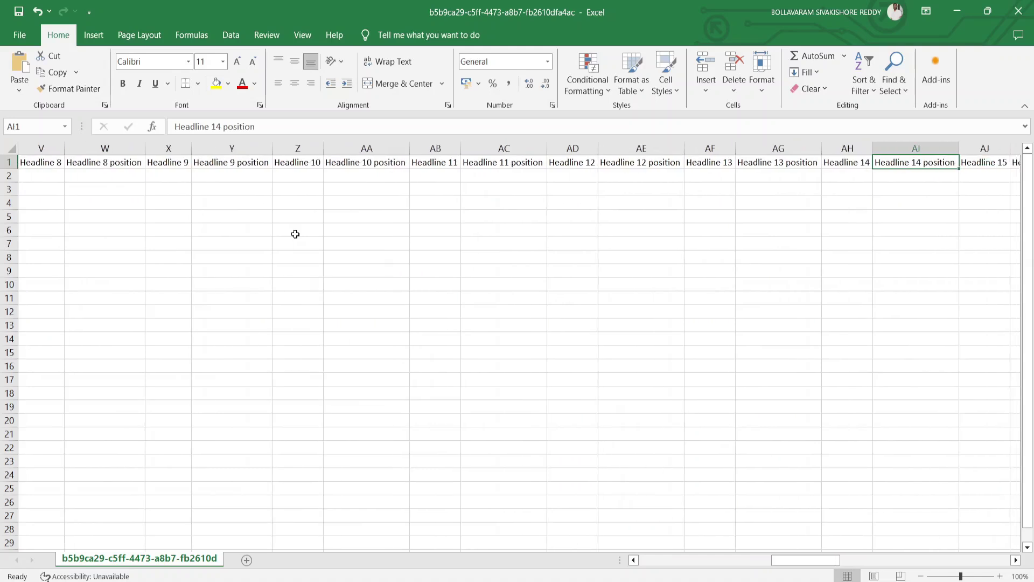
{"action": "key", "text": "Left"}
{"action": "key", "text": "Left"}
{"action": "key", "text": "Left"}
{"action": "key", "text": "Left"}
{"action": "key", "text": "Left"}
{"action": "key", "text": "Left"}
{"action": "key", "text": "Left"}
{"action": "key", "text": "Left"}
- Move the Labels column to directly after the Ad Group column
{"action": "left_click", "coordinate": [892, 149]}
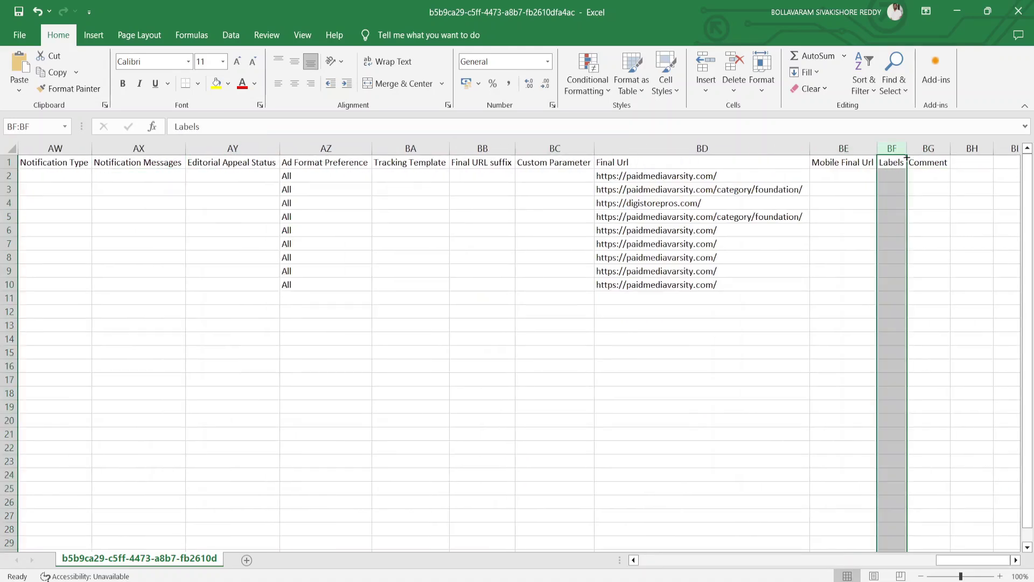
{"action": "left_click", "coordinate": [892, 164]}
{"action": "key", "text": "ctrl+space"}
{"action": "left_click_drag", "start_coordinate": [877, 205], "coordinate": [340, 183]}
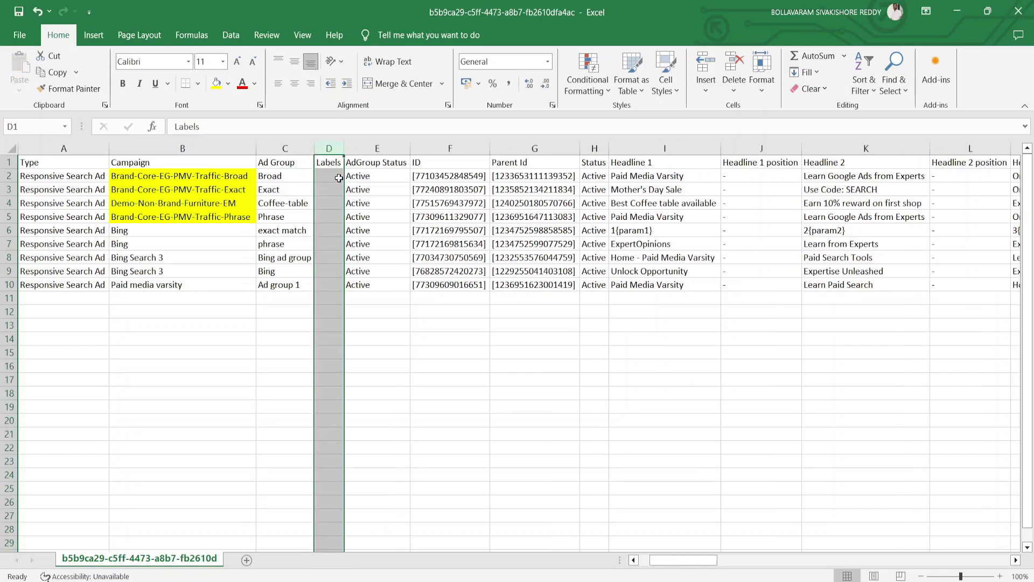
- Enter the label "Promo 27 Aug" for the Brand-Core-EG-PMV-Traffic-Broad ad
{"action": "left_click", "coordinate": [271, 190]}
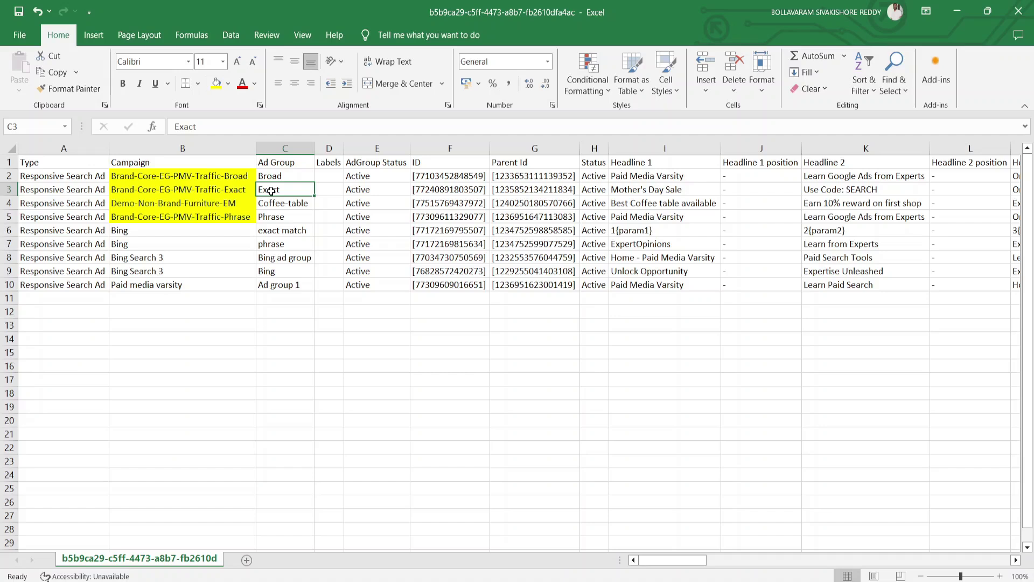
{"action": "key", "text": "Left"}
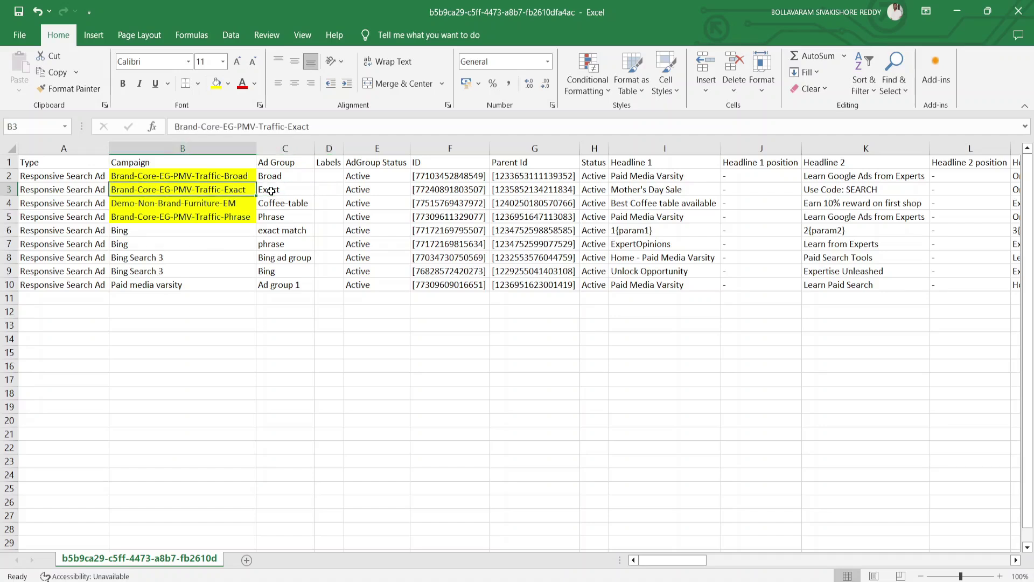
{"action": "key", "text": "Up"}
{"action": "key", "text": "shift+Down"}
{"action": "key", "text": "shift+Down"}
{"action": "key", "text": "shift+Down"}
{"action": "key", "text": "shift+Right"}
{"action": "key", "text": "Right"}
{"action": "key", "text": "Right"}
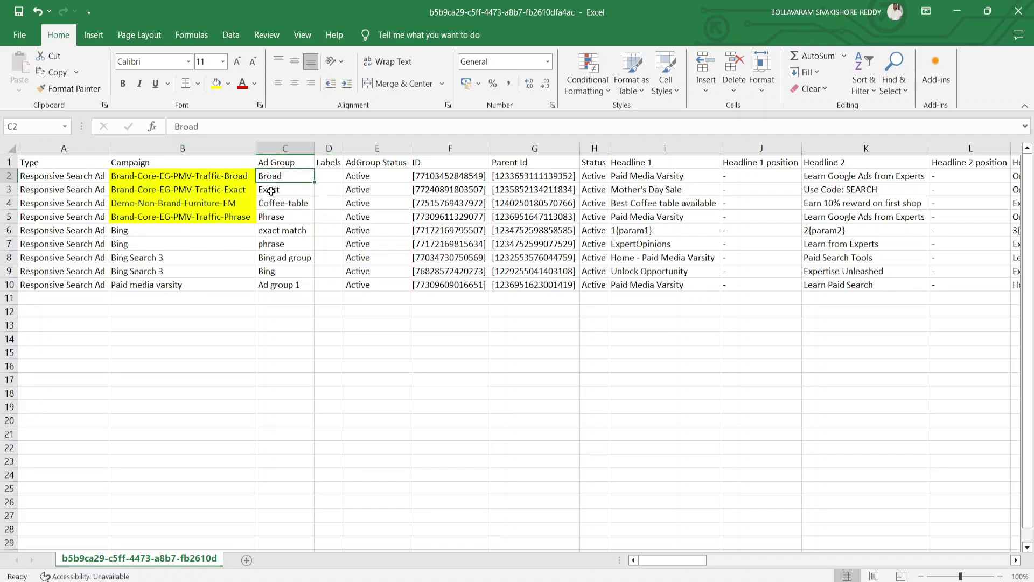
{"action": "type", "text": "Pa"}
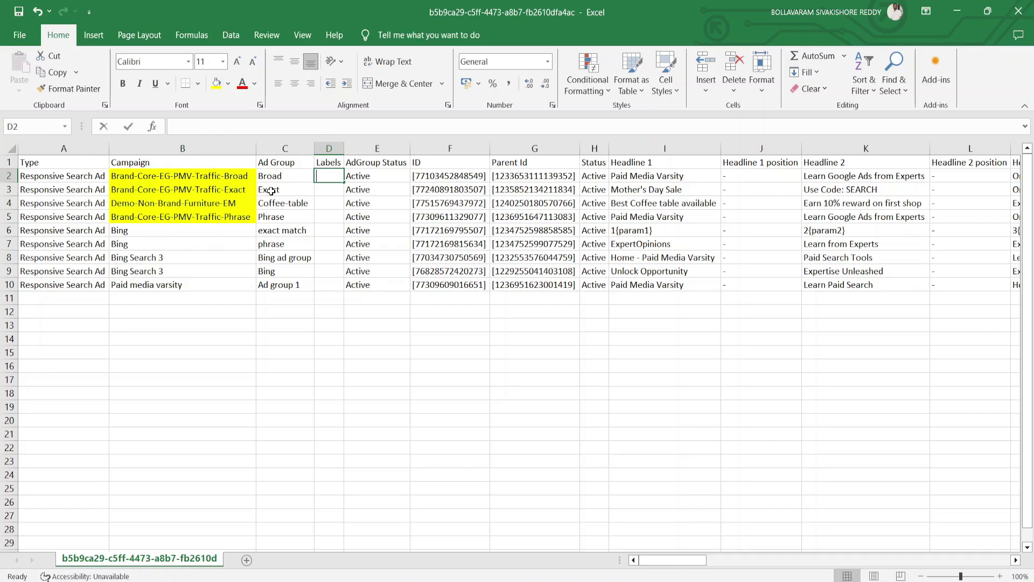
{"action": "type", "text": "id Search"}
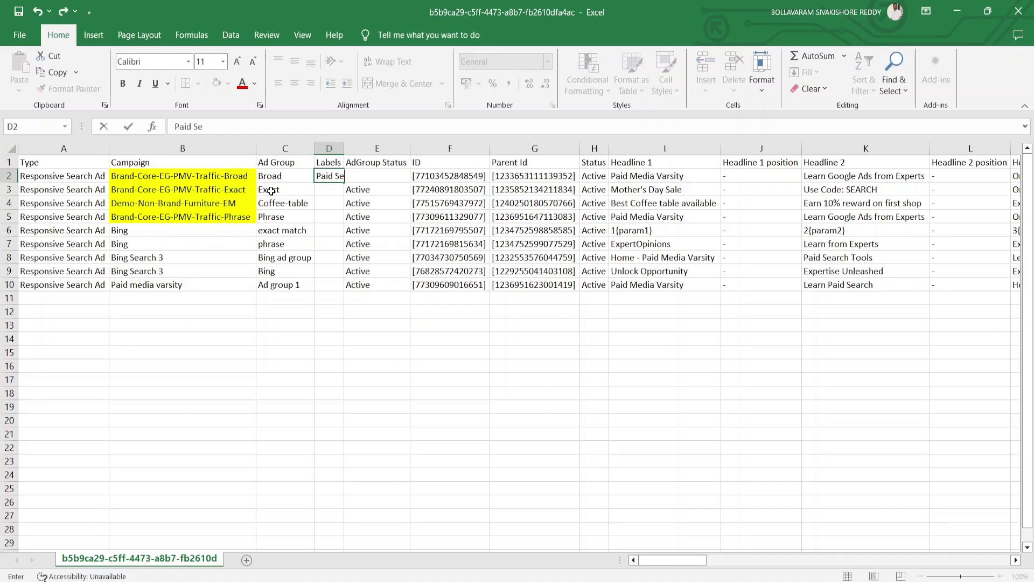
{"action": "key", "text": "BackSpace"}
{"action": "key", "text": "BackSpace"}
{"action": "key", "text": "BackSpace"}
{"action": "key", "text": "BackSpace"}
{"action": "key", "text": "BackSpace"}
{"action": "key", "text": "BackSpace"}
{"action": "key", "text": "BackSpace"}
{"action": "key", "text": "BackSpace"}
{"action": "key", "text": "BackSpace"}
{"action": "key", "text": "BackSpace"}
{"action": "type", "text": "romo 27 Au"}
{"action": "key", "text": "Return"}
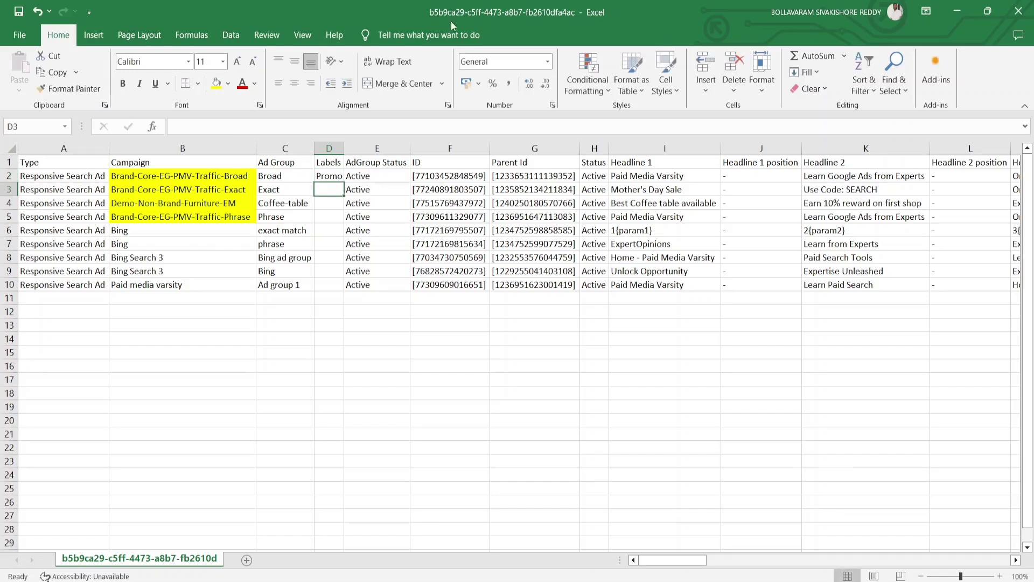
- Autofit the Labels column and fill the promo label down to the other three highlighted campaign rows
{"action": "double_click", "coordinate": [344, 148]}
{"action": "key", "text": "Left"}
{"action": "key", "text": "Left"}
{"action": "key", "text": "Down"}
{"action": "key", "text": "Down"}
{"action": "key", "text": "Right"}
{"action": "key", "text": "Right"}
{"action": "key", "text": "shift+Up"}
{"action": "key", "text": "shift+Up"}
{"action": "key", "text": "shift+Up"}
{"action": "key", "text": "ctrl+d"}
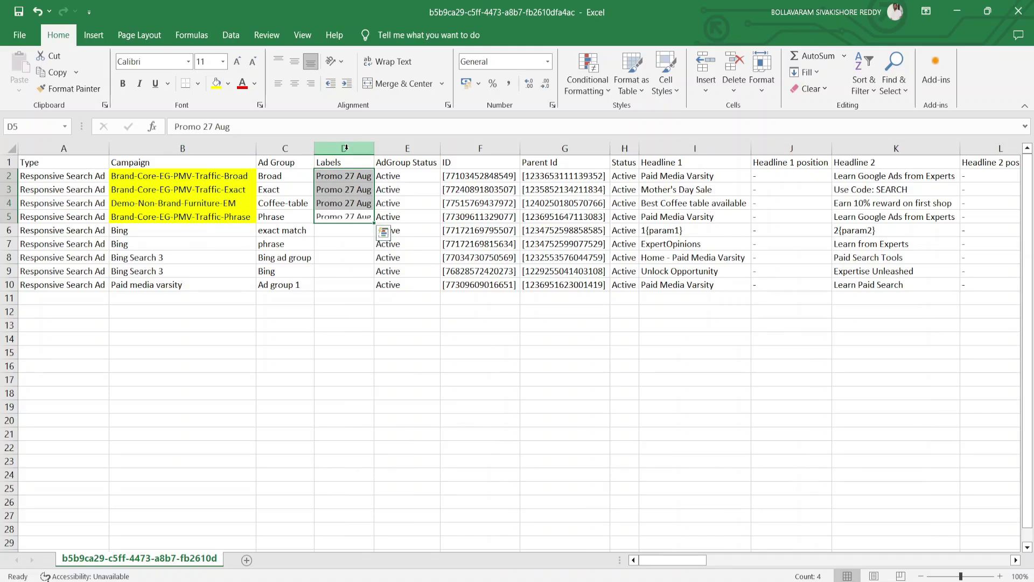
- Copy the entire ad table, including its header row
{"action": "key", "text": "ctrl+Home"}
{"action": "key", "text": "ctrl+shift+End"}
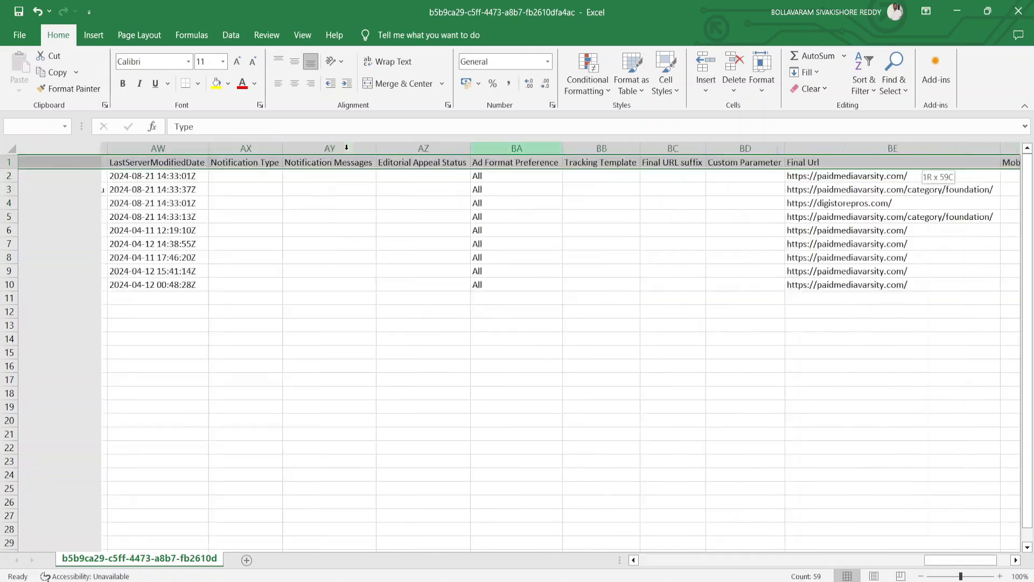
{"action": "key", "text": "ctrl+c"}
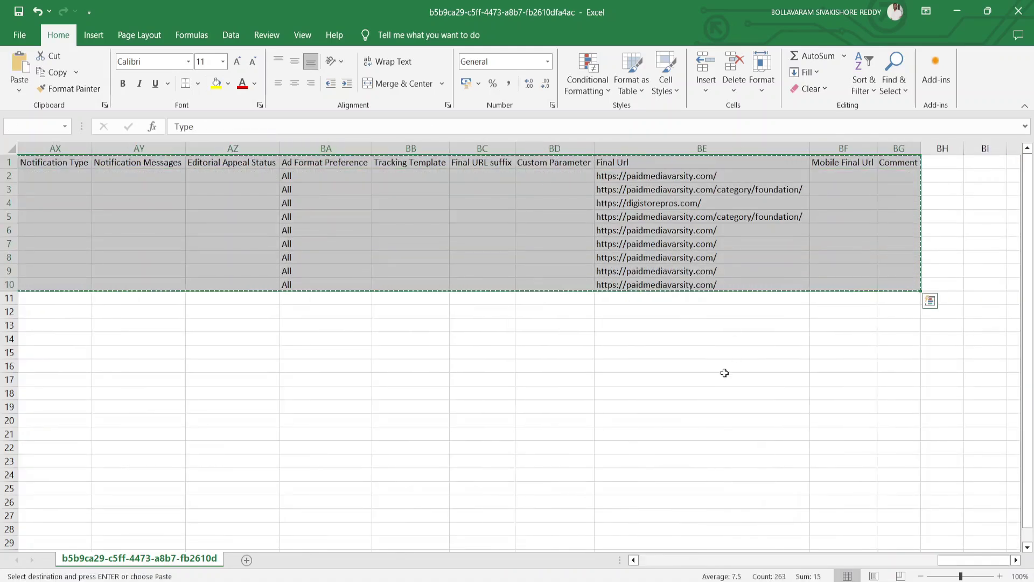
- Switch to Microsoft Advertising Editor and paste the table into a multiple responsive search ads update, with campaign and ad group names included in the data
{"action": "key", "text": "alt+Tab"}
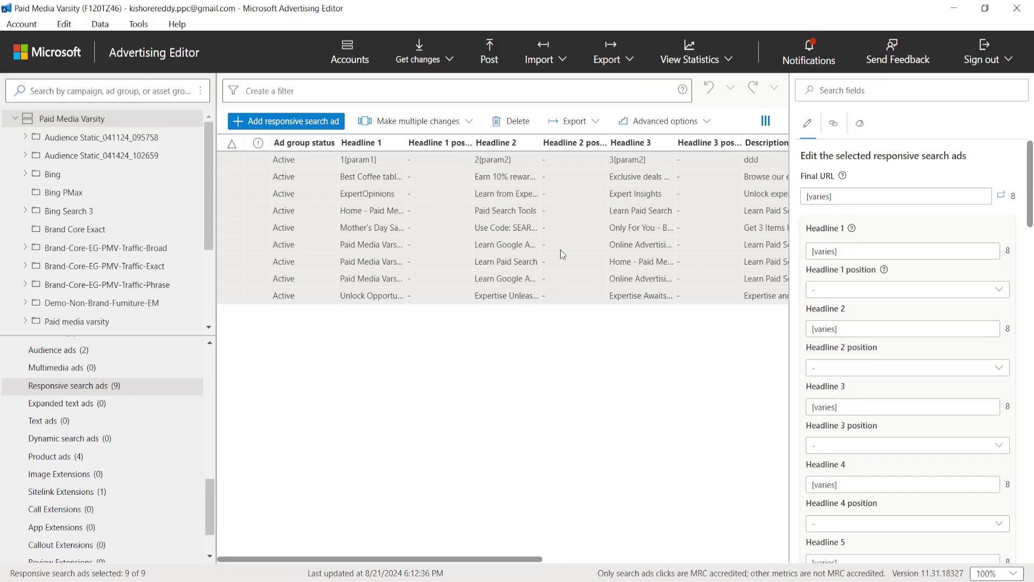
{"action": "left_click", "coordinate": [412, 120]}
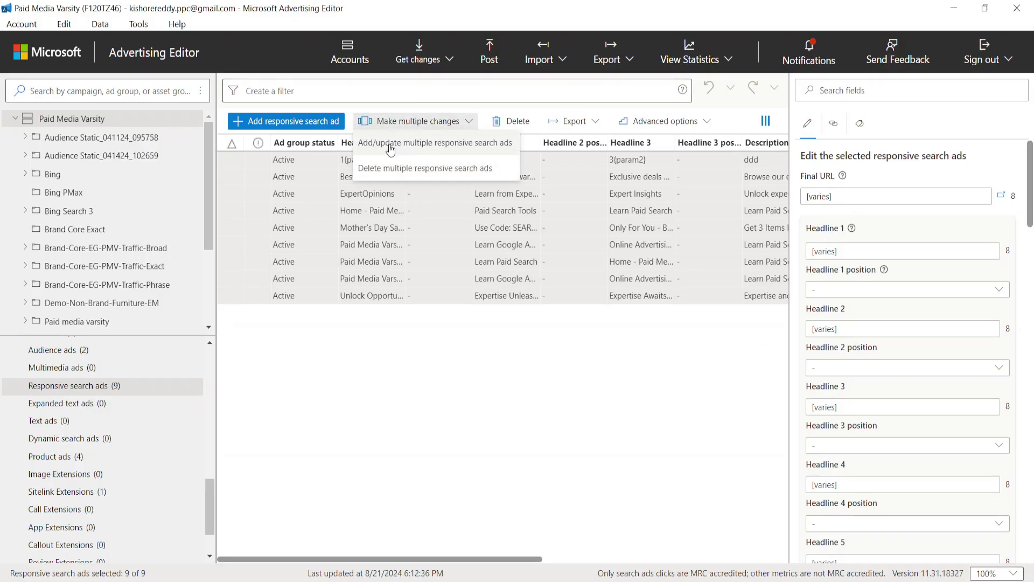
{"action": "left_click", "coordinate": [425, 146]}
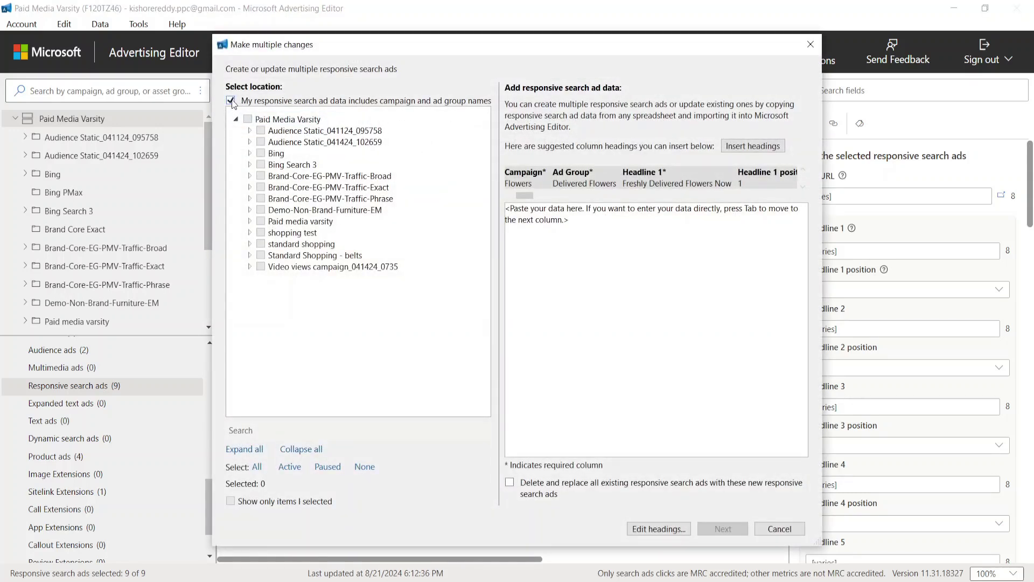
{"action": "left_click", "coordinate": [566, 302]}
{"action": "key", "text": "ctrl+v"}
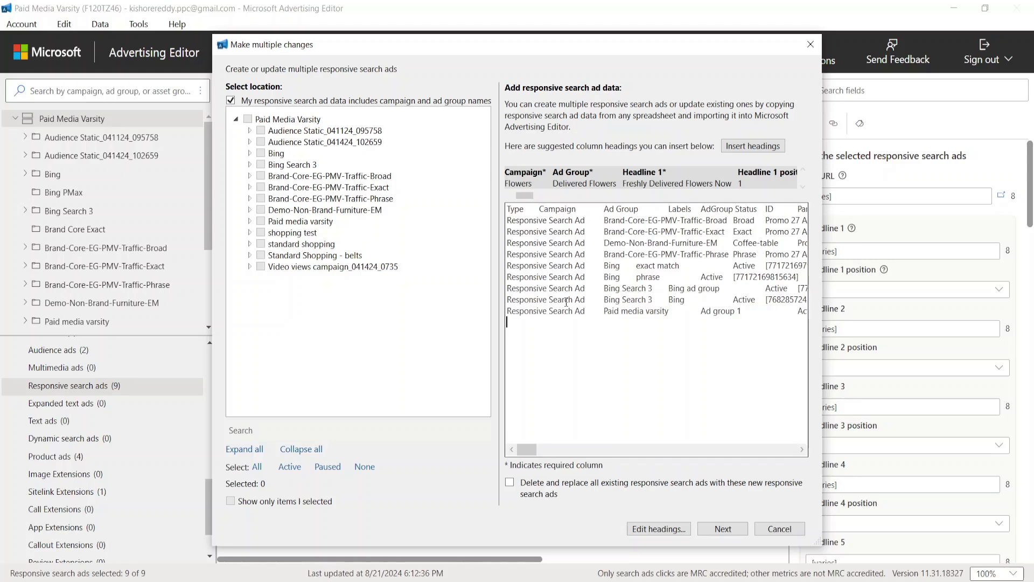
- Proceed to the column mapping and check the available fields for AdGroup Status, keeping it as Not Importing
{"action": "left_click", "coordinate": [651, 531]}
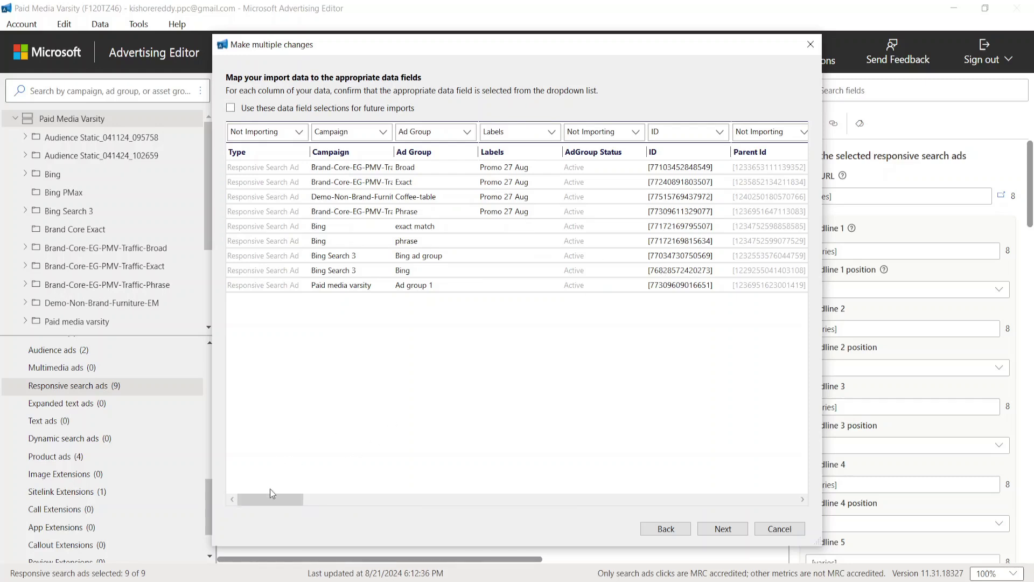
{"action": "left_click_drag", "start_coordinate": [270, 496], "coordinate": [371, 181]}
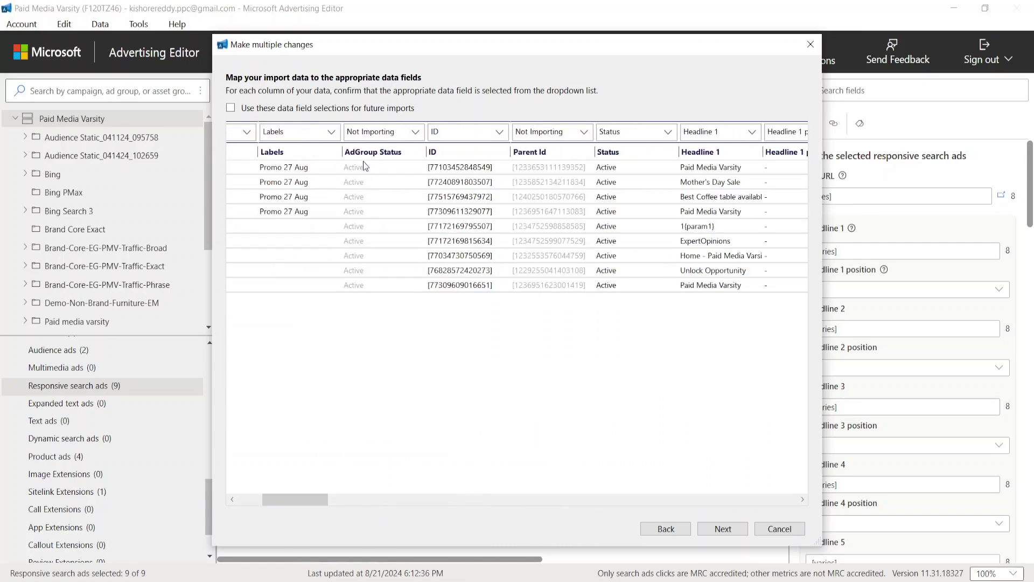
{"action": "left_click", "coordinate": [365, 134]}
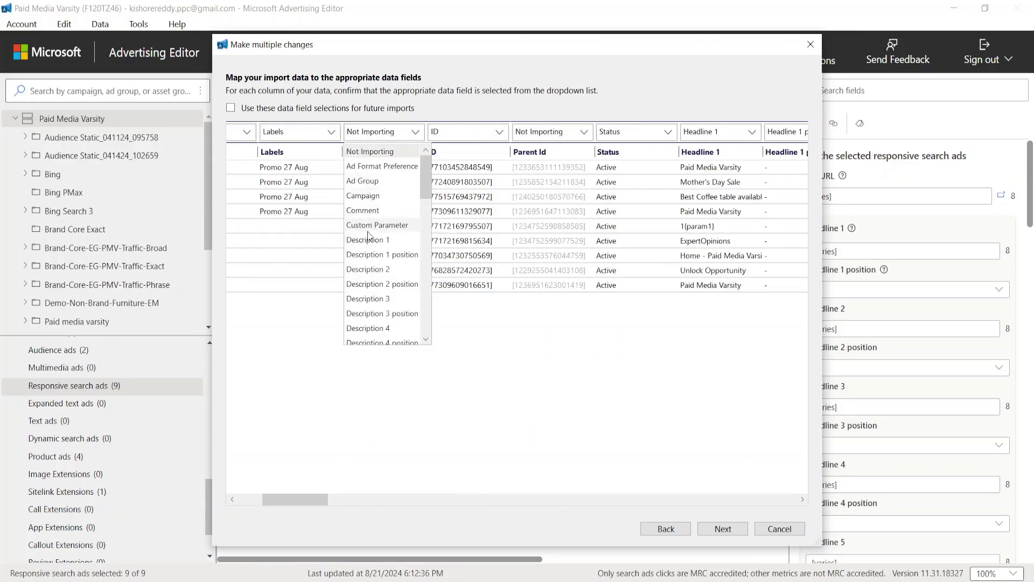
{"action": "scroll", "coordinate": [370, 264], "scroll_direction": "down", "scroll_amount": 10}
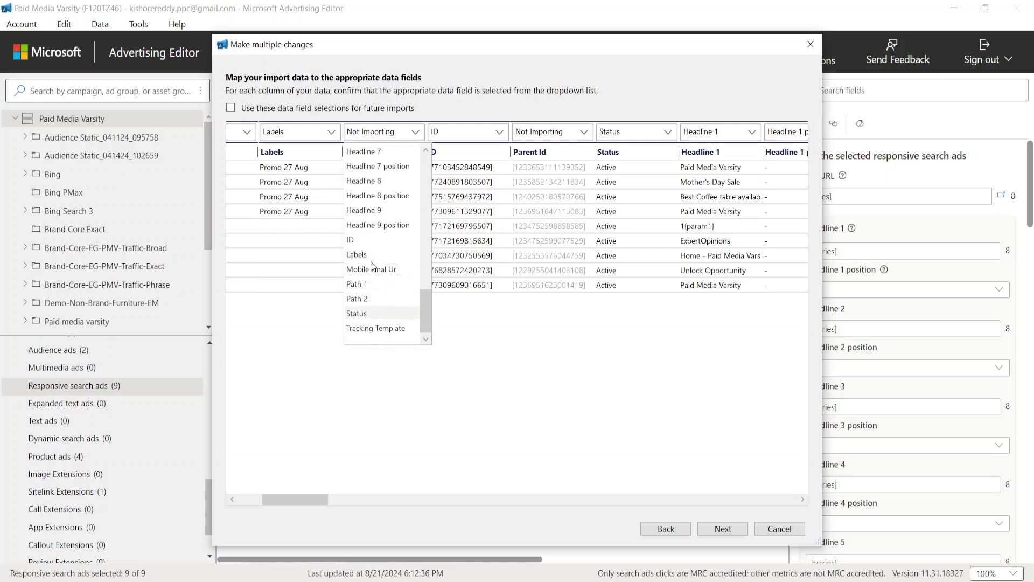
{"action": "scroll", "coordinate": [372, 251], "scroll_direction": "up", "scroll_amount": 10}
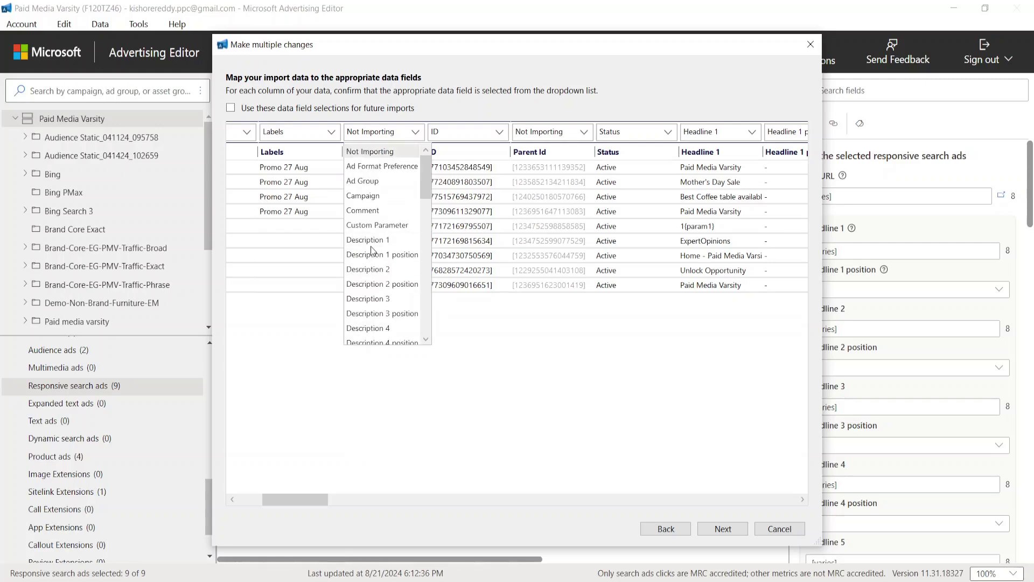
{"action": "left_click", "coordinate": [515, 399]}
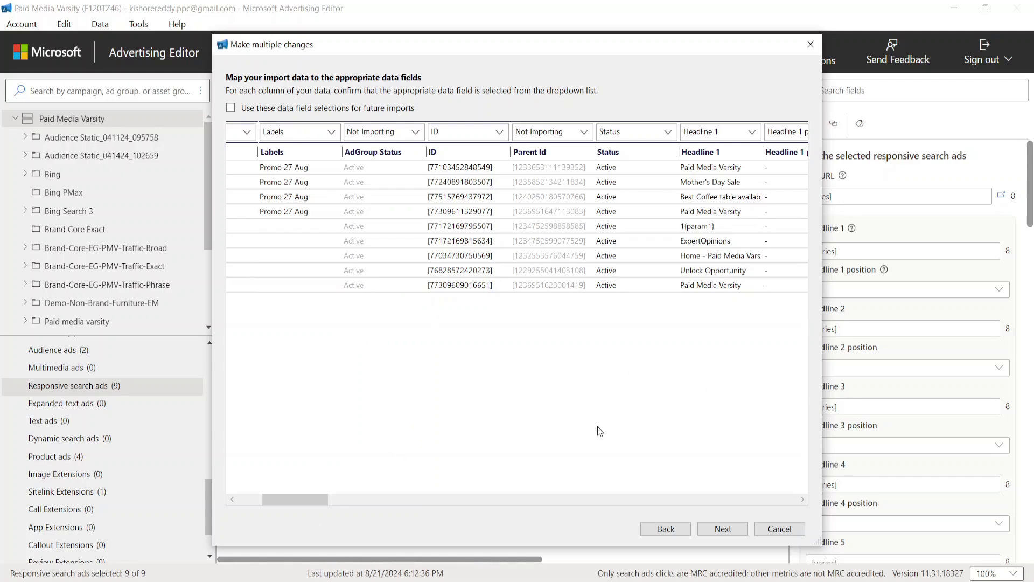
- Import the mapped ad data, close the import summary and review the imported responsive search ads
{"action": "left_click", "coordinate": [718, 532]}
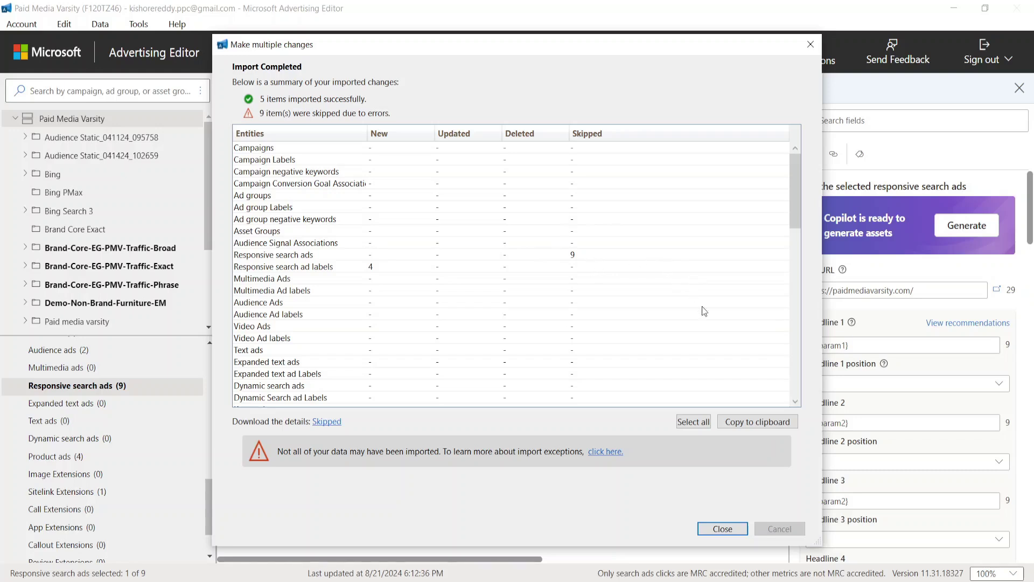
{"action": "left_click", "coordinate": [722, 528]}
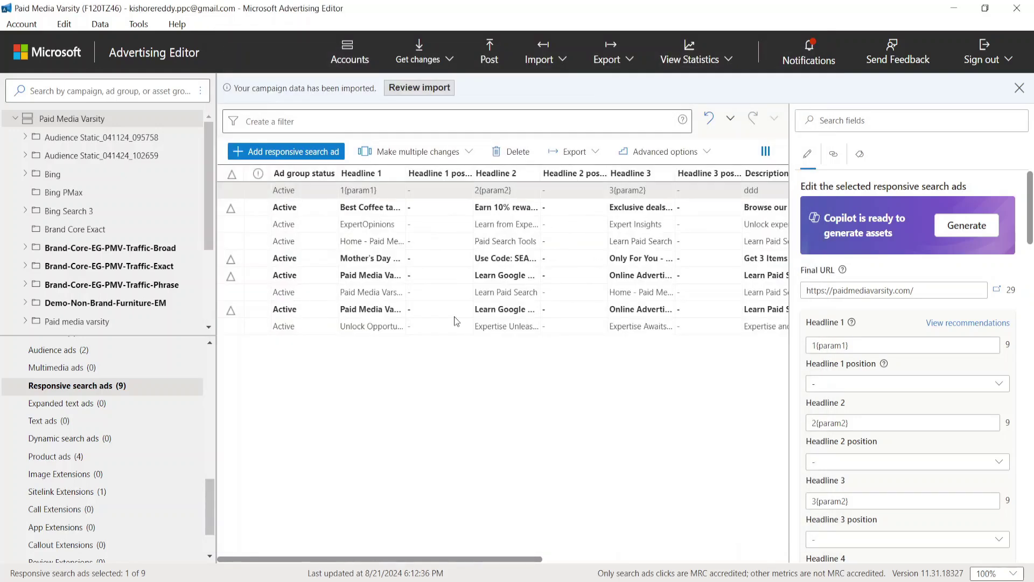
{"action": "left_click", "coordinate": [419, 87]}
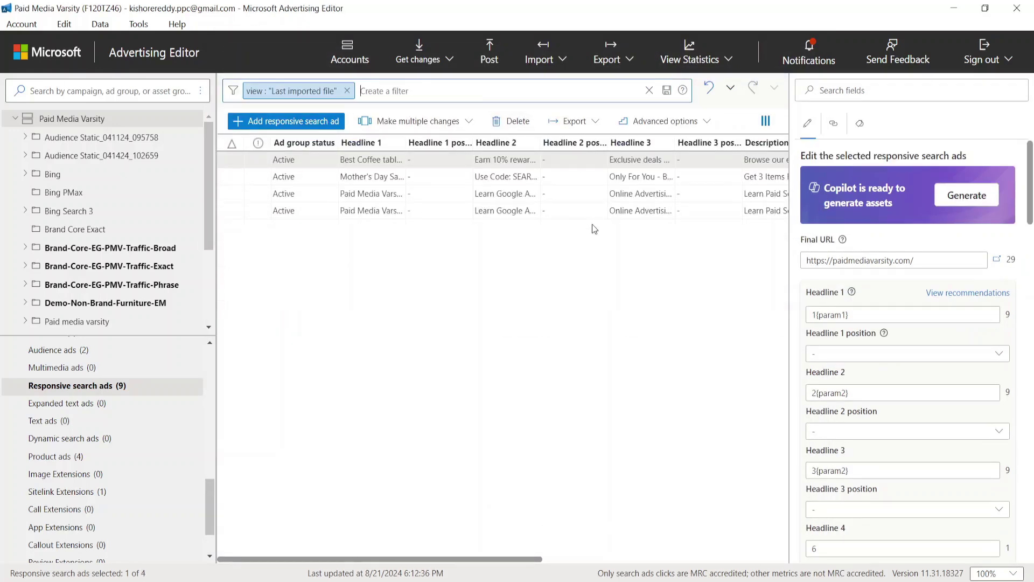
{"action": "scroll", "coordinate": [652, 207], "scroll_direction": "right", "scroll_amount": 5}
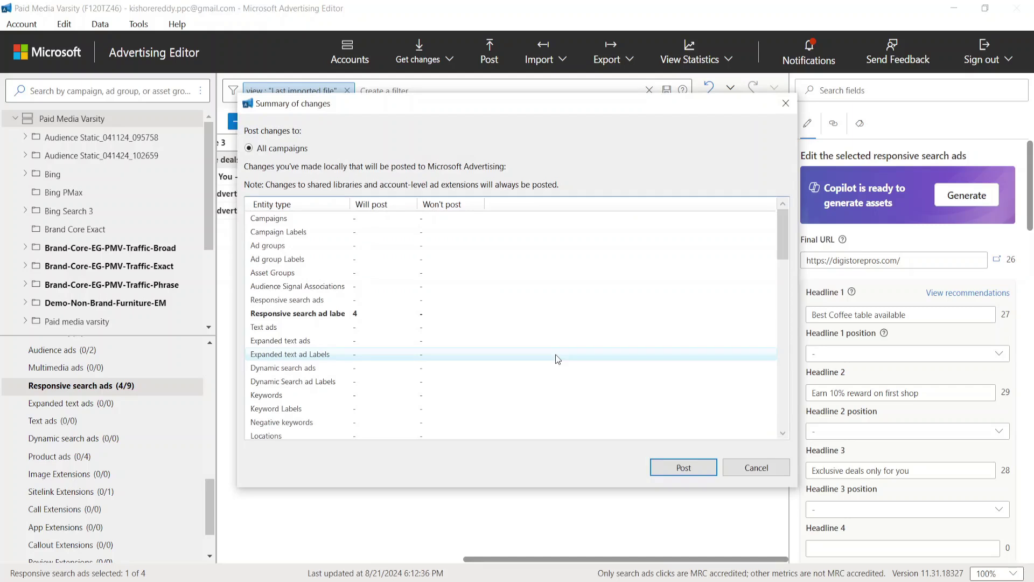
- Post the responsive search ad label changes for all campaigns and close the posting report
{"action": "left_click", "coordinate": [681, 467]}
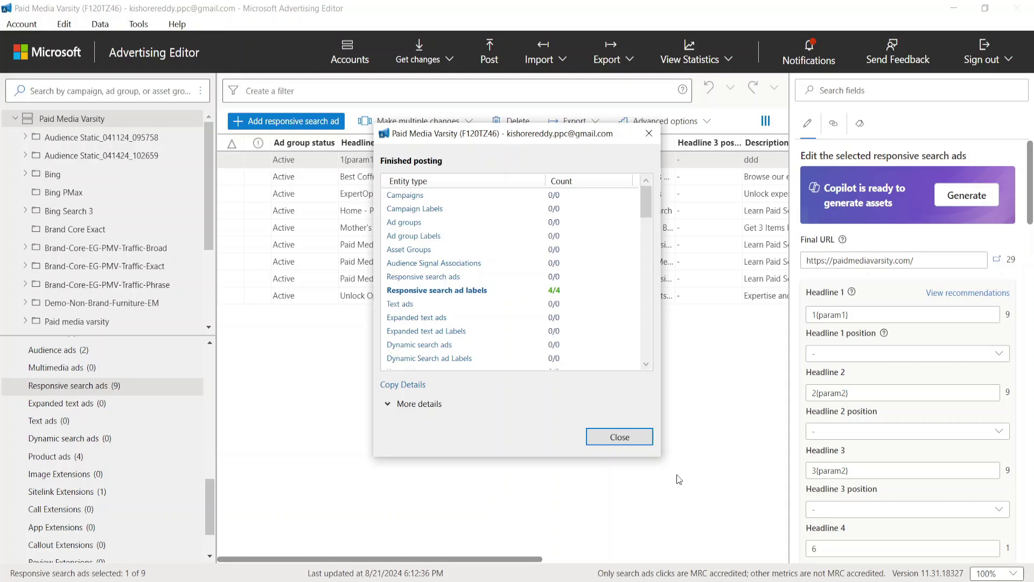
{"action": "left_click", "coordinate": [604, 438]}
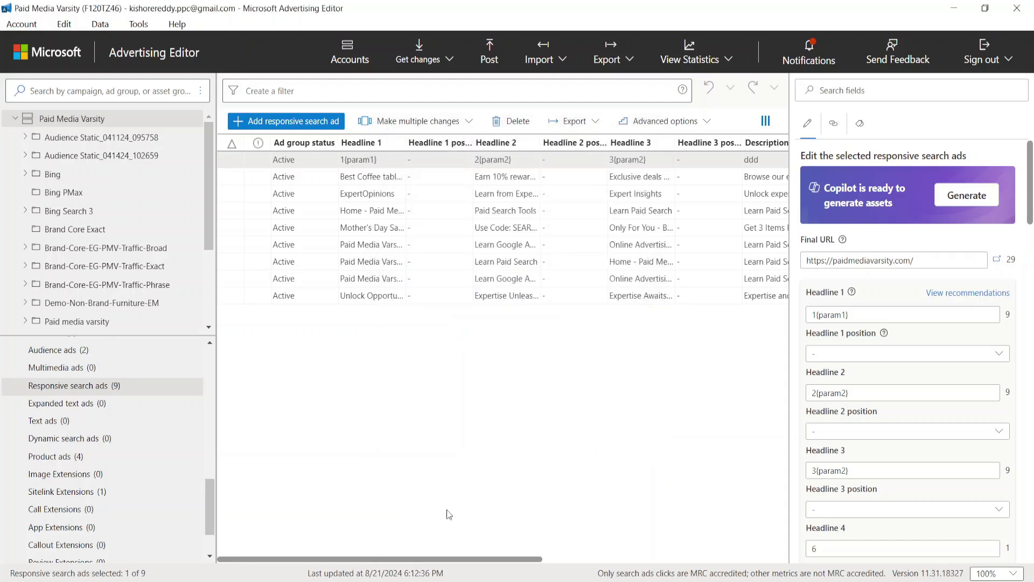
- Switch to Microsoft Advertising in the browser and open the account's list of ads
{"action": "key", "text": "alt+Tab"}
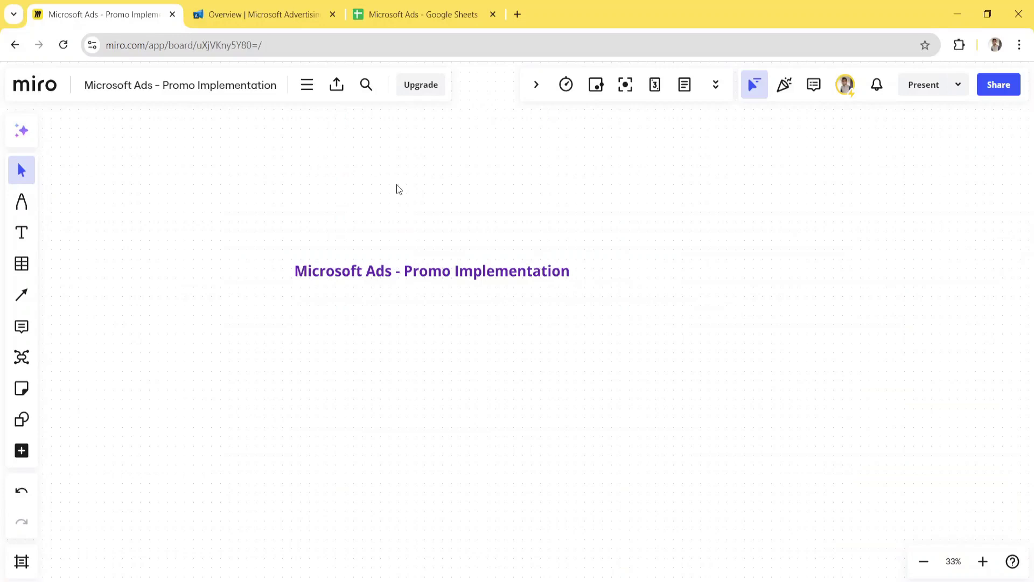
{"action": "left_click", "coordinate": [274, 13]}
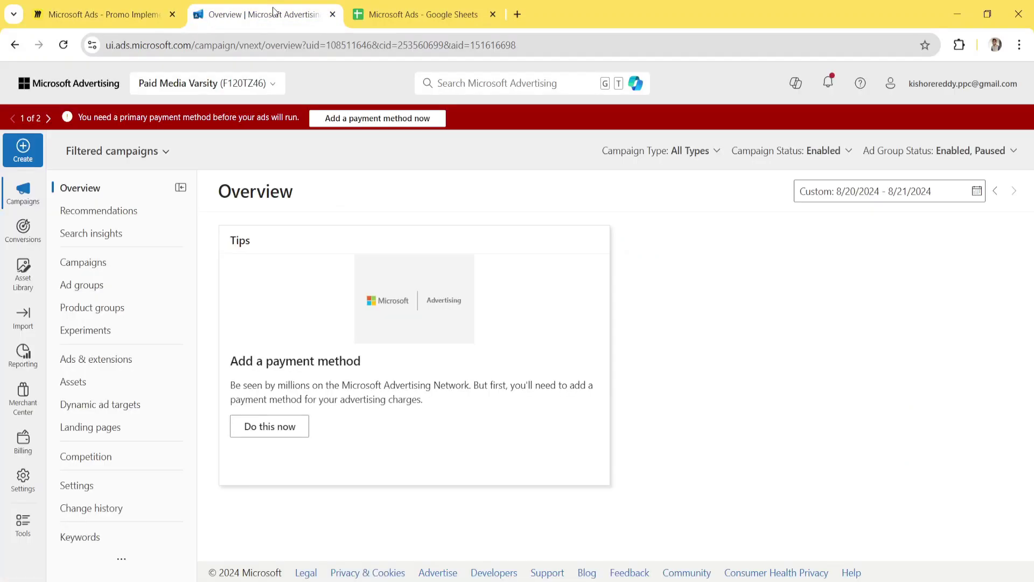
{"action": "left_click", "coordinate": [81, 369]}
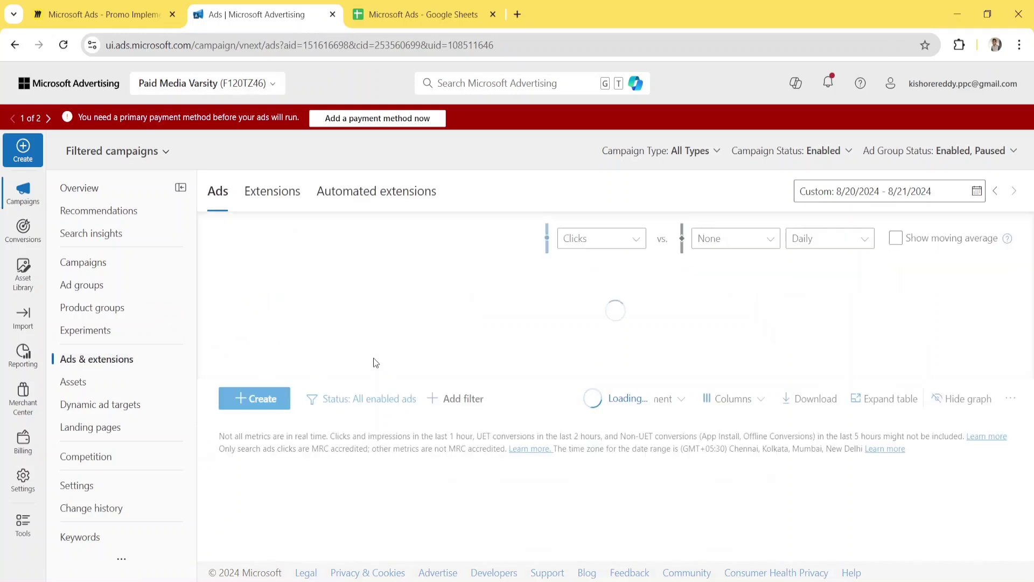
{"action": "scroll", "coordinate": [420, 429], "scroll_direction": "down", "scroll_amount": 5}
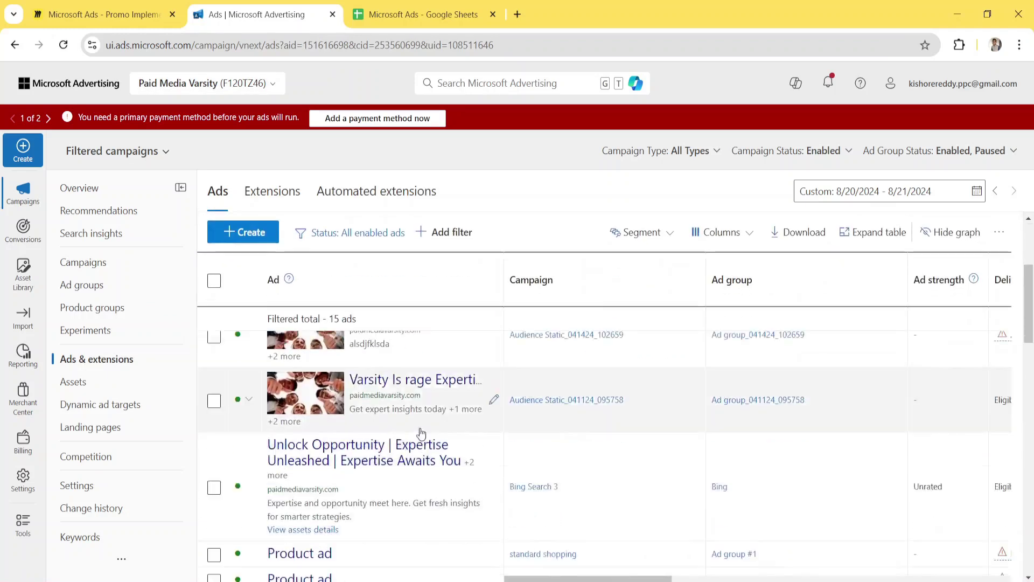
{"action": "scroll", "coordinate": [421, 432], "scroll_direction": "down", "scroll_amount": 4}
{"action": "scroll", "coordinate": [738, 385], "scroll_direction": "right", "scroll_amount": 2}
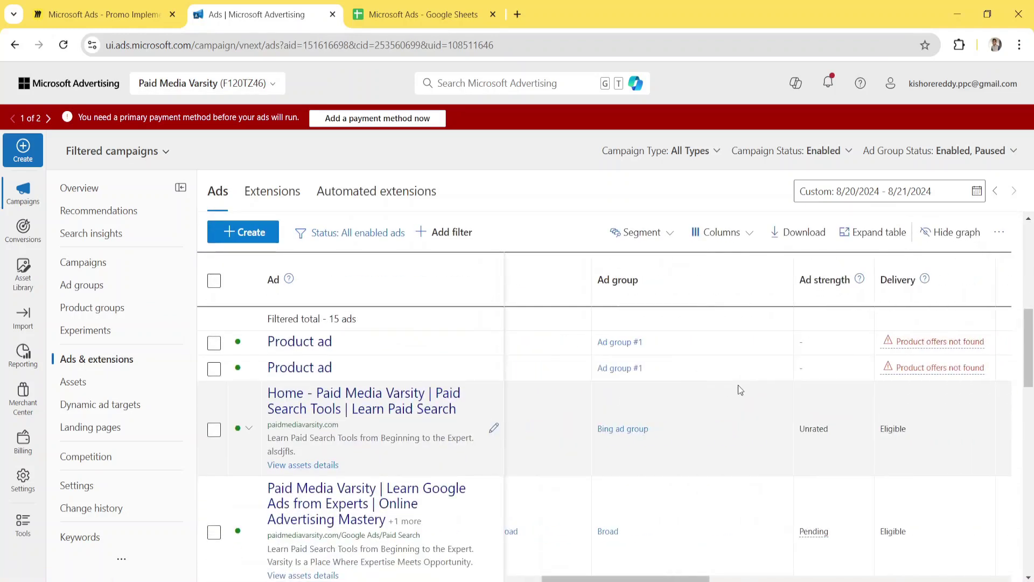
{"action": "scroll", "coordinate": [830, 350], "scroll_direction": "right", "scroll_amount": 3}
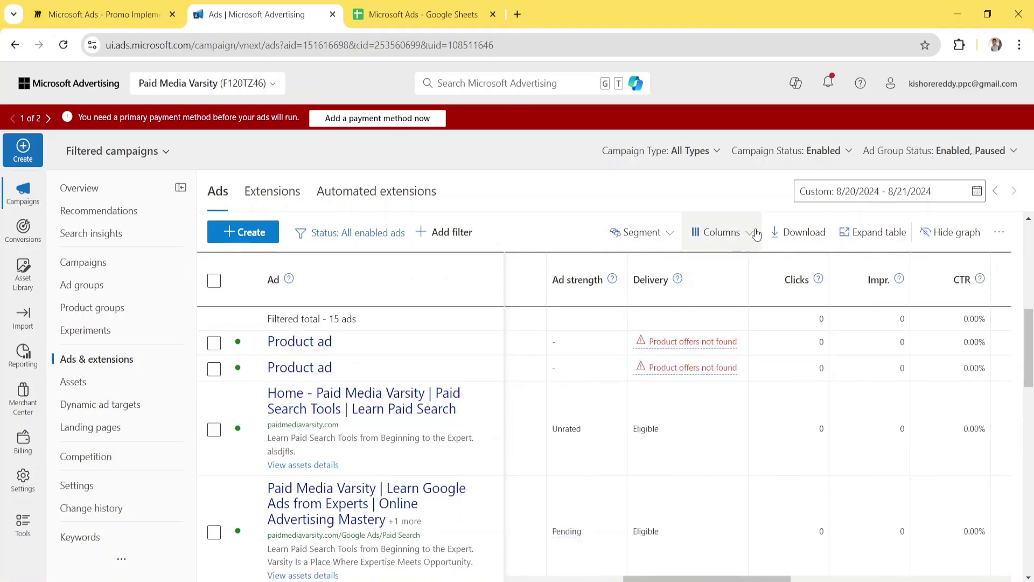
- Filter the ads to those whose labels contain all of "Promo 27 Aug"
{"action": "left_click", "coordinate": [428, 232]}
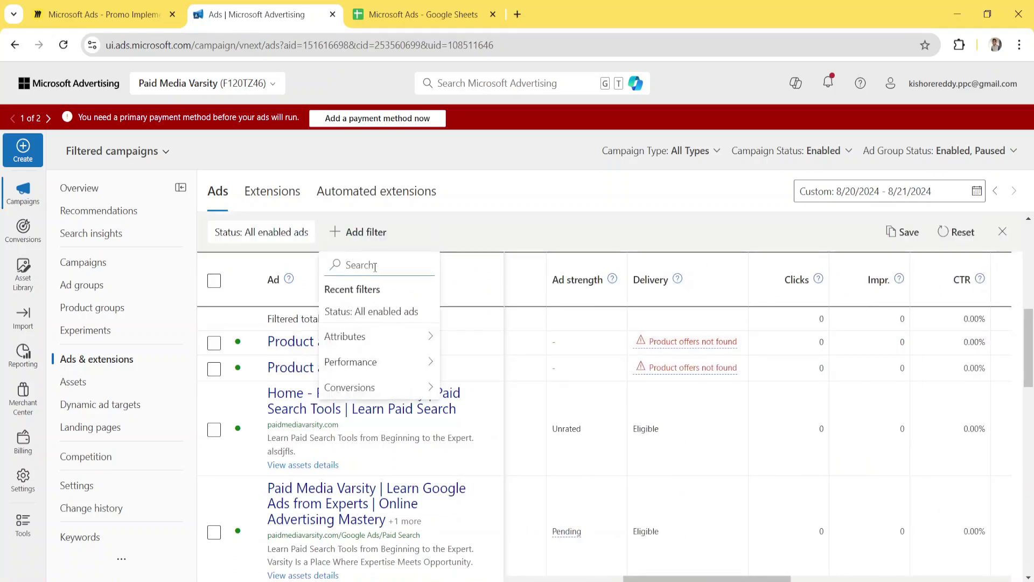
{"action": "type", "text": "lab"}
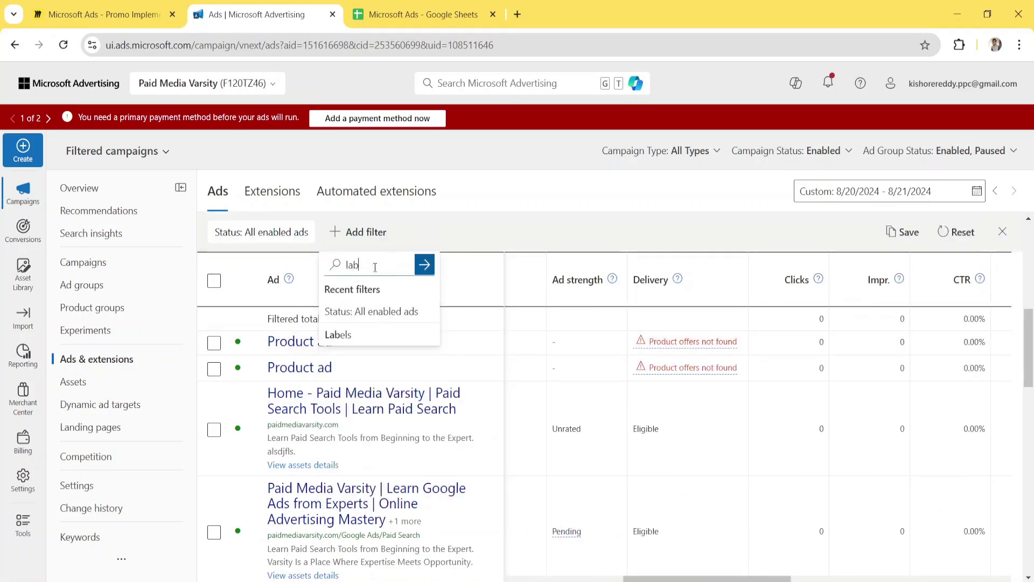
{"action": "left_click", "coordinate": [349, 336]}
{"action": "left_click", "coordinate": [317, 323]}
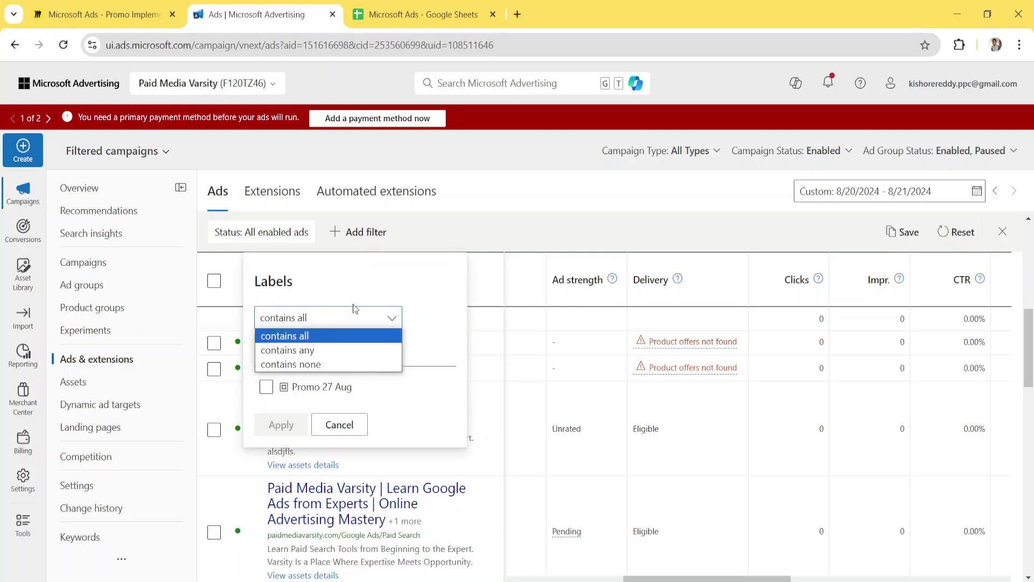
{"action": "left_click", "coordinate": [392, 299]}
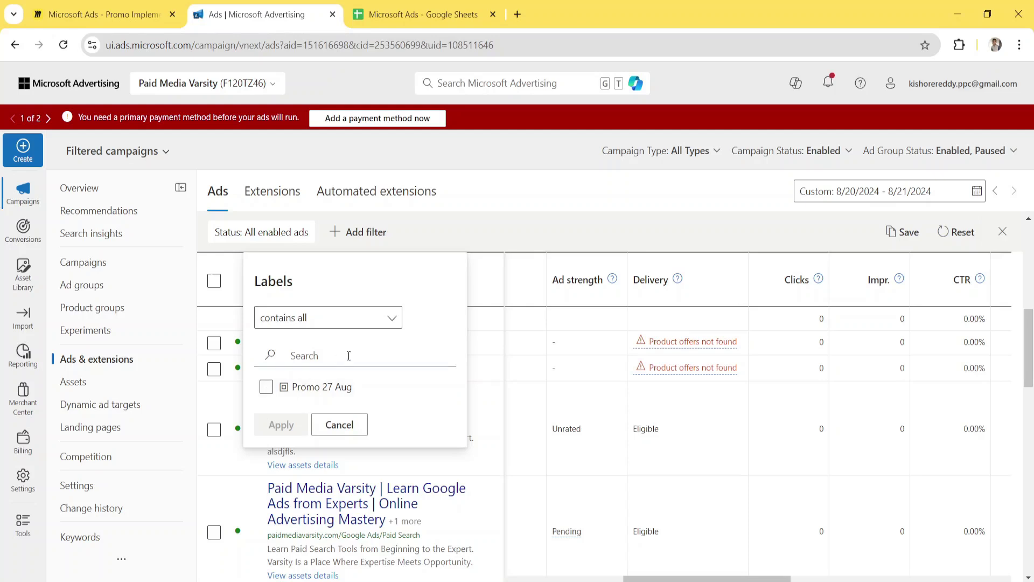
{"action": "left_click", "coordinate": [266, 386]}
{"action": "left_click", "coordinate": [278, 425]}
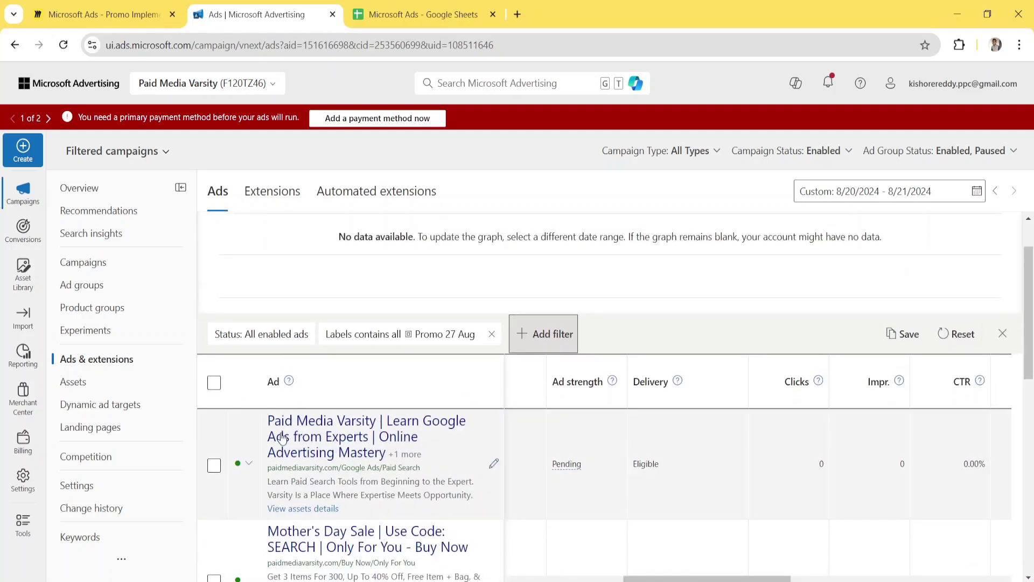
- Examine the ads labelled "Promo 27 Aug", including their ad groups, ad strength and delivery status
{"action": "scroll", "coordinate": [282, 437], "scroll_direction": "down", "scroll_amount": 4}
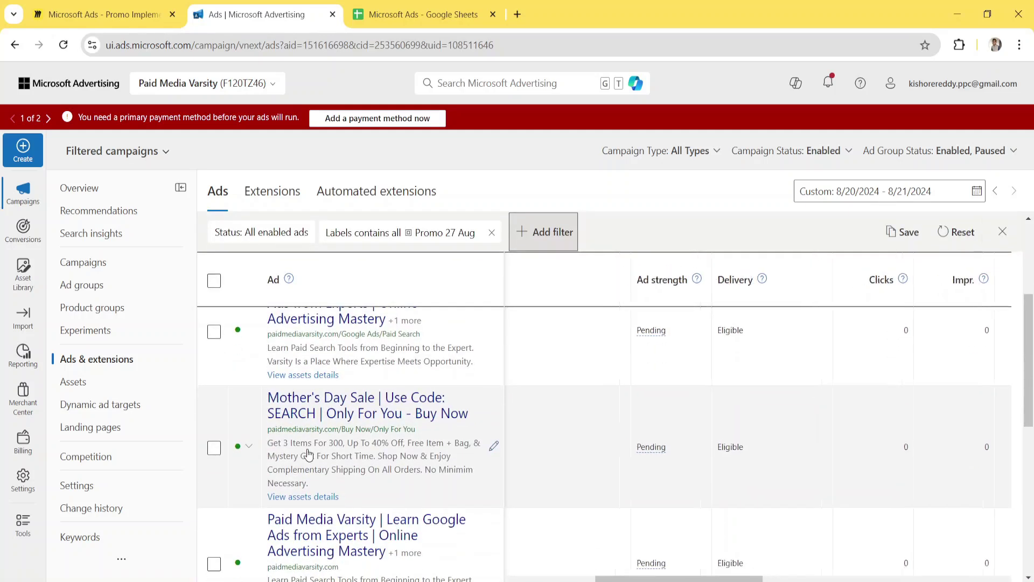
{"action": "scroll", "coordinate": [326, 469], "scroll_direction": "down", "scroll_amount": 3}
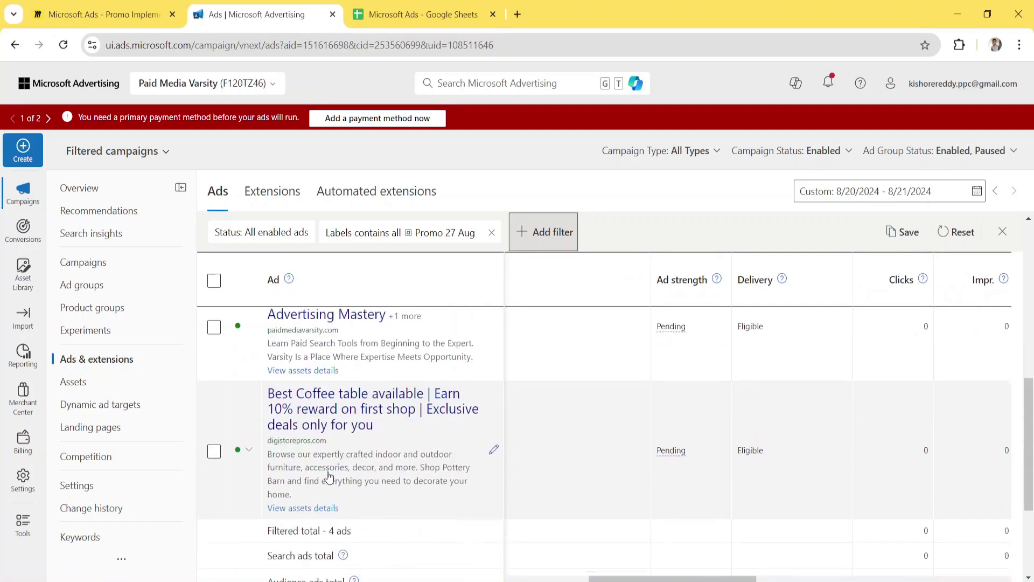
{"action": "scroll", "coordinate": [329, 478], "scroll_direction": "left", "scroll_amount": 1}
{"action": "scroll", "coordinate": [329, 477], "scroll_direction": "down", "scroll_amount": 3}
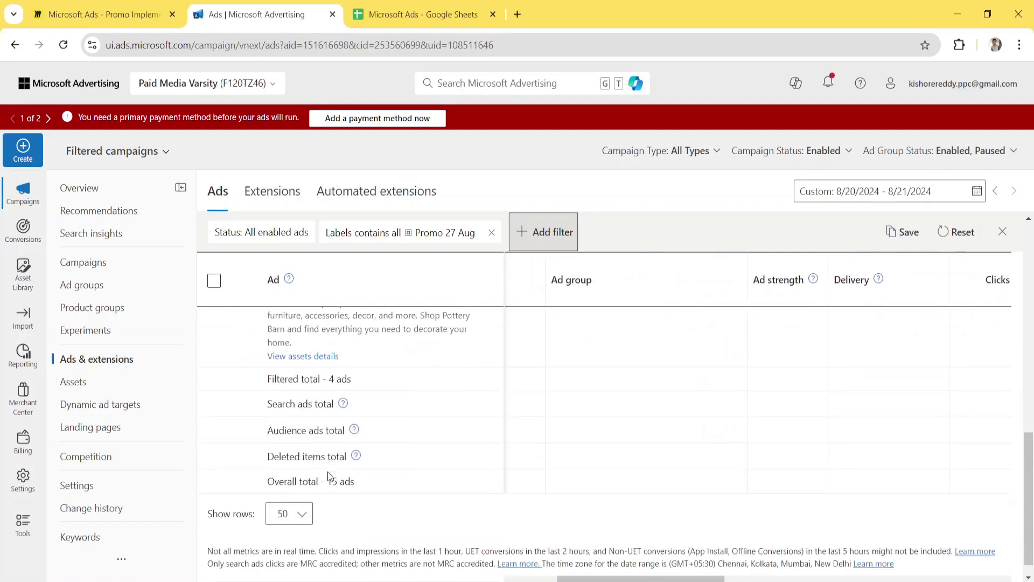
{"action": "scroll", "coordinate": [328, 476], "scroll_direction": "up", "scroll_amount": 10}
{"action": "scroll", "coordinate": [250, 455], "scroll_direction": "left", "scroll_amount": 1}
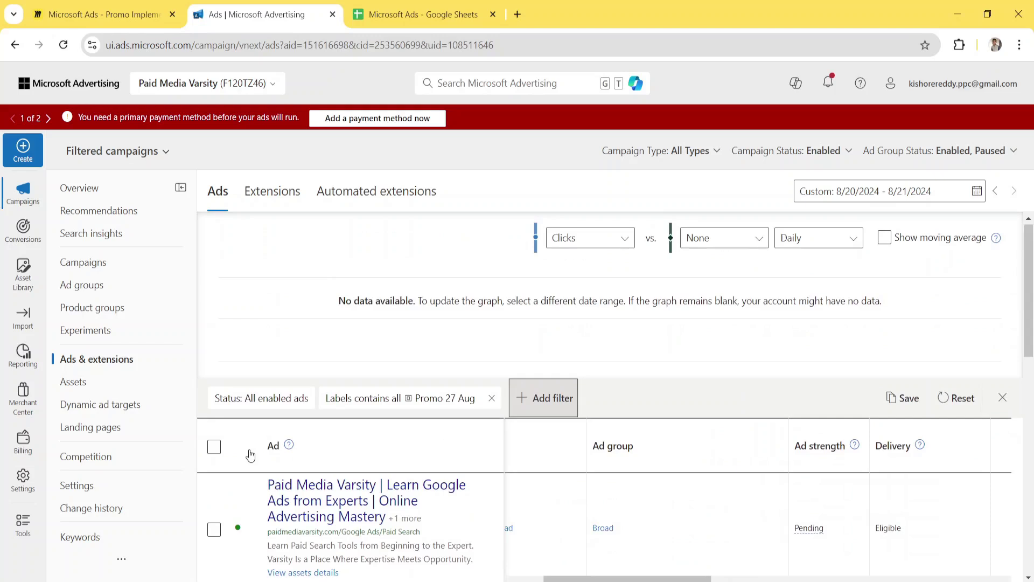
{"action": "scroll", "coordinate": [251, 455], "scroll_direction": "down", "scroll_amount": 2}
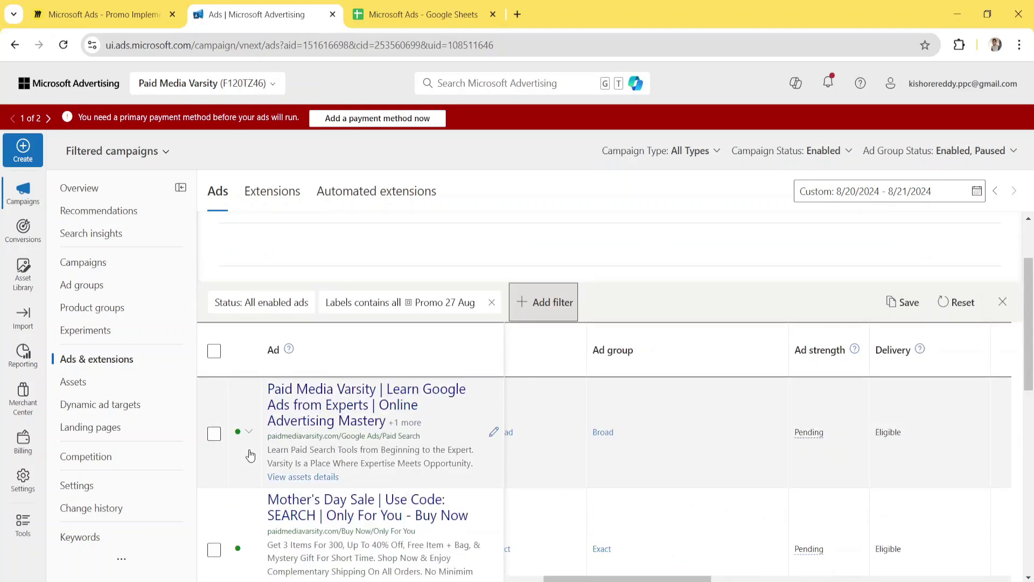
{"action": "scroll", "coordinate": [250, 455], "scroll_direction": "left", "scroll_amount": 1}
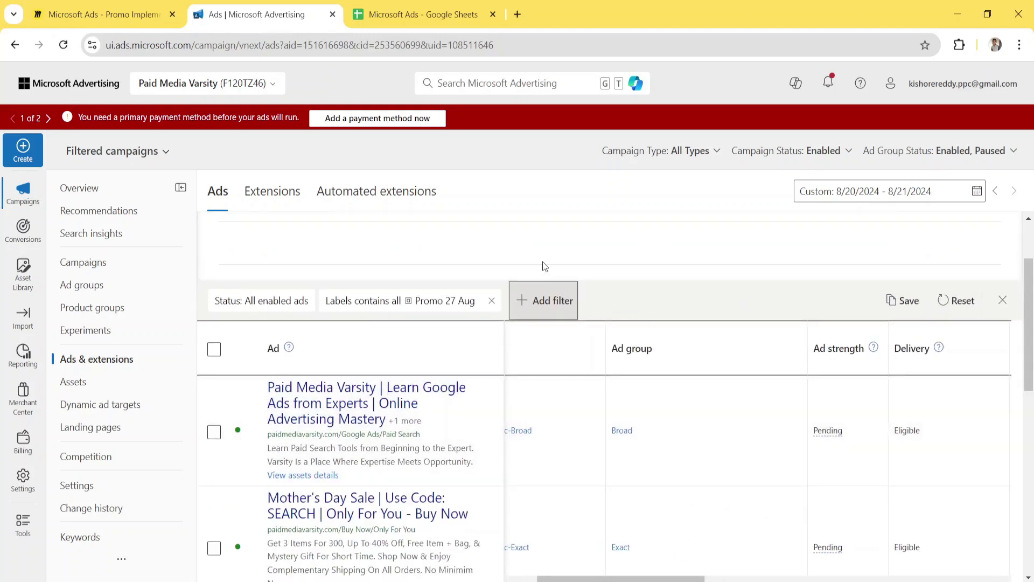
- Select all the filtered ads and start an automated rule to pause ads, keeping it applied to Selected ads
{"action": "left_click", "coordinate": [542, 262]}
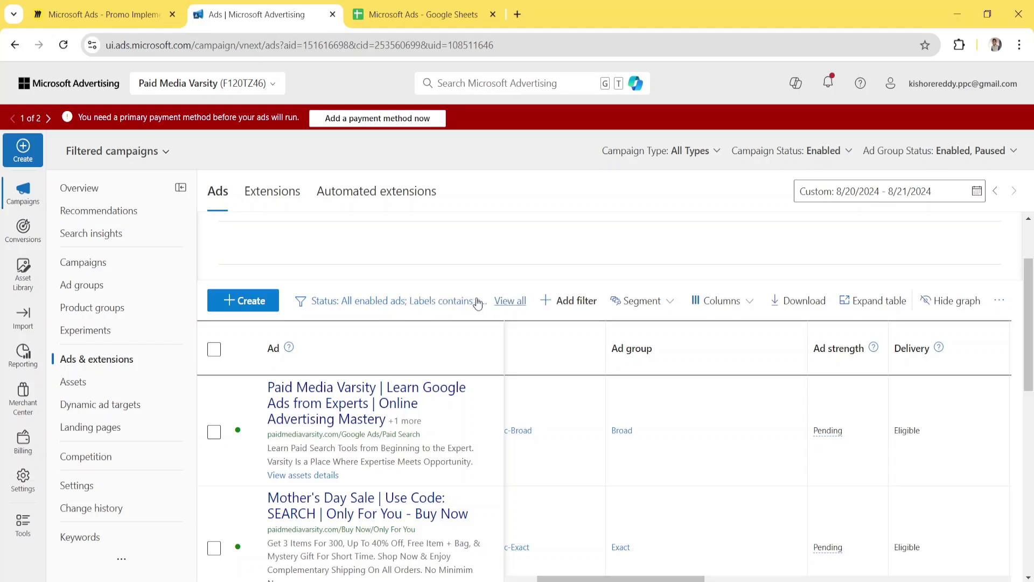
{"action": "scroll", "coordinate": [415, 377], "scroll_direction": "down", "scroll_amount": 1}
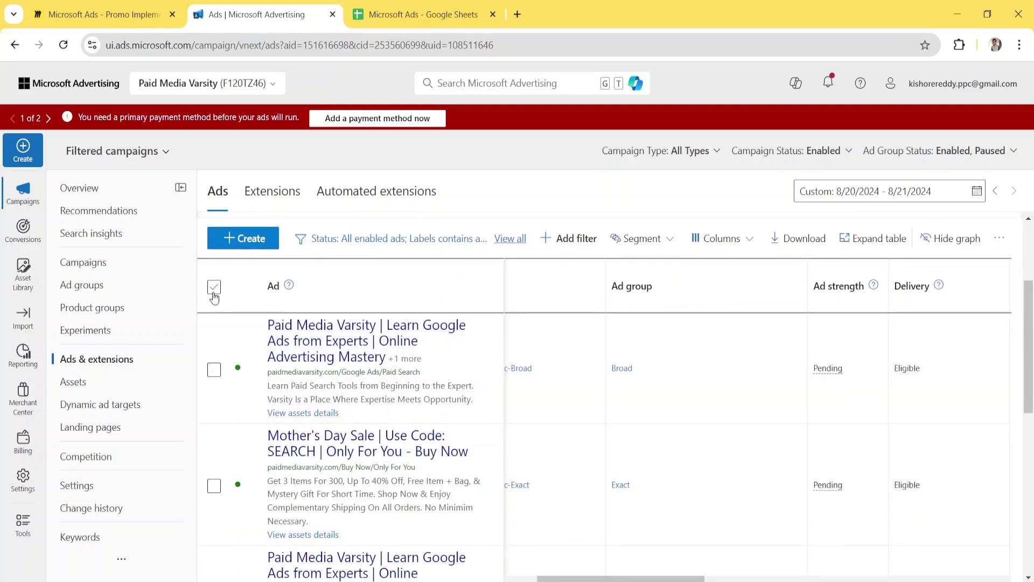
{"action": "left_click", "coordinate": [213, 289]}
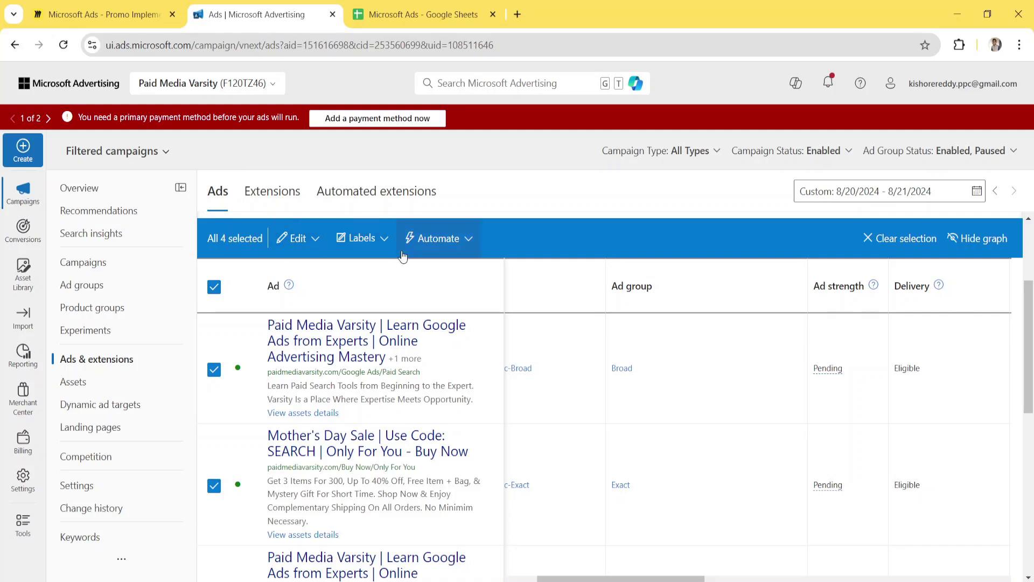
{"action": "left_click", "coordinate": [453, 243]}
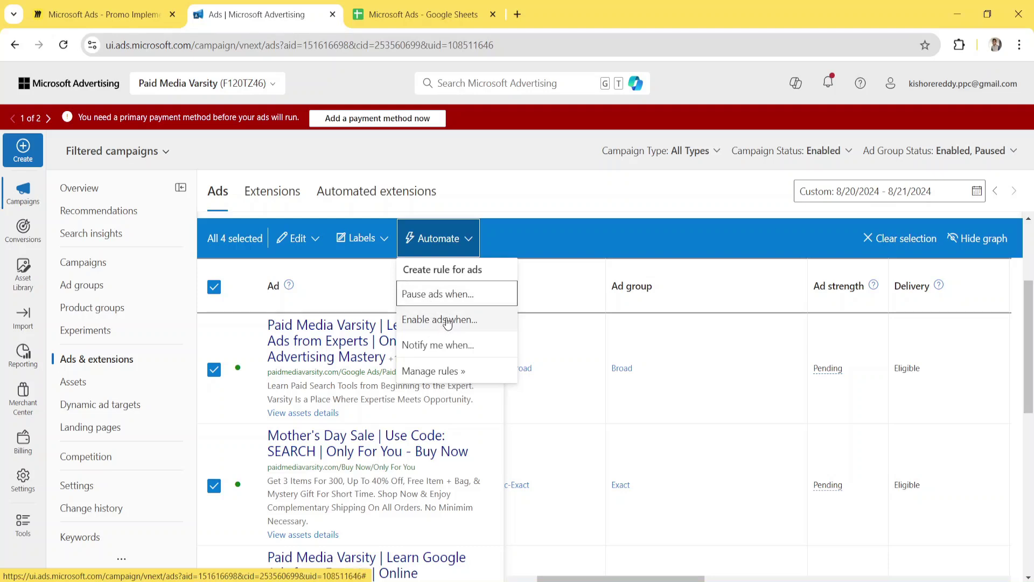
{"action": "left_click", "coordinate": [425, 294]}
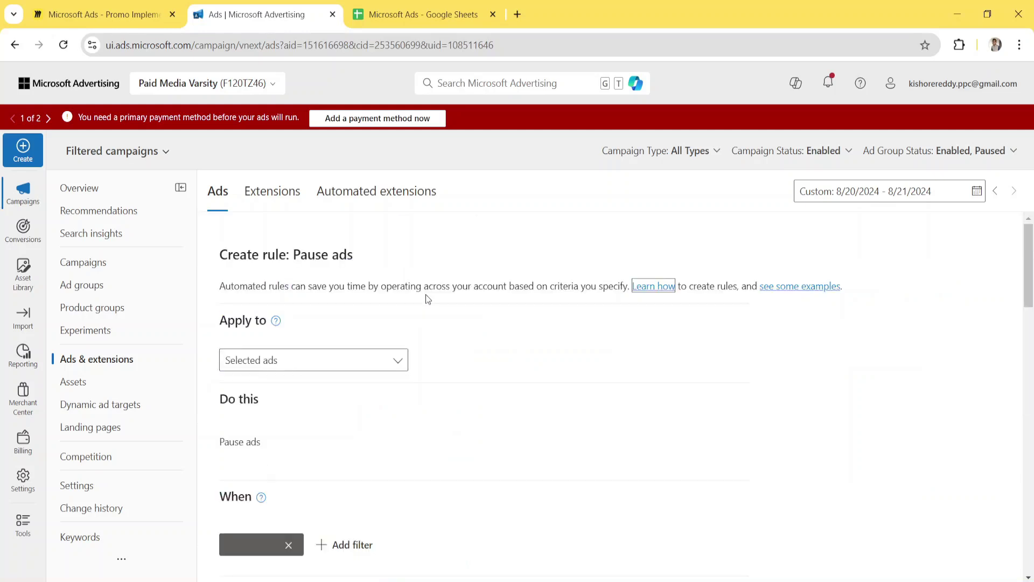
{"action": "scroll", "coordinate": [370, 305], "scroll_direction": "down", "scroll_amount": 1}
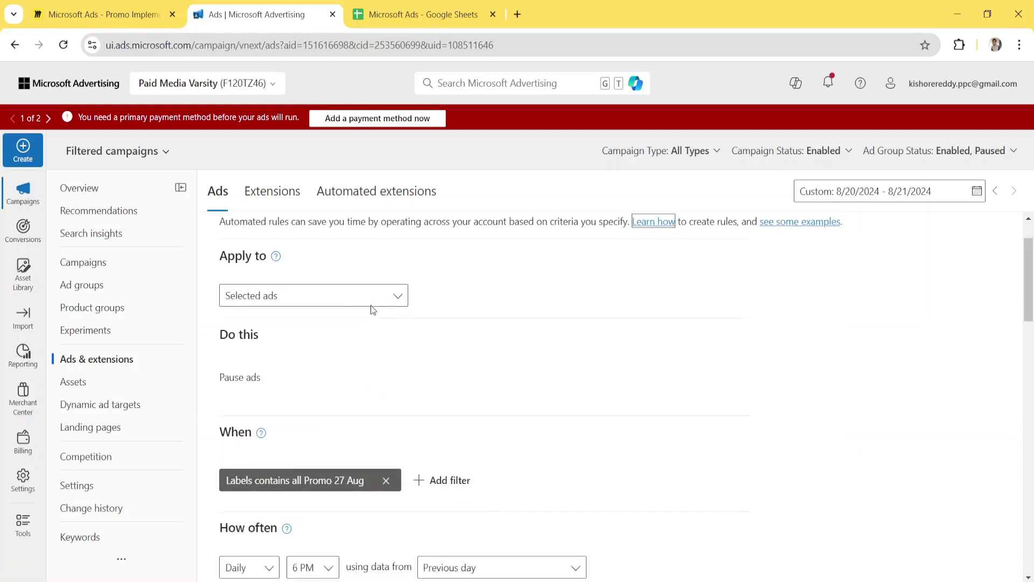
{"action": "left_click", "coordinate": [245, 305]}
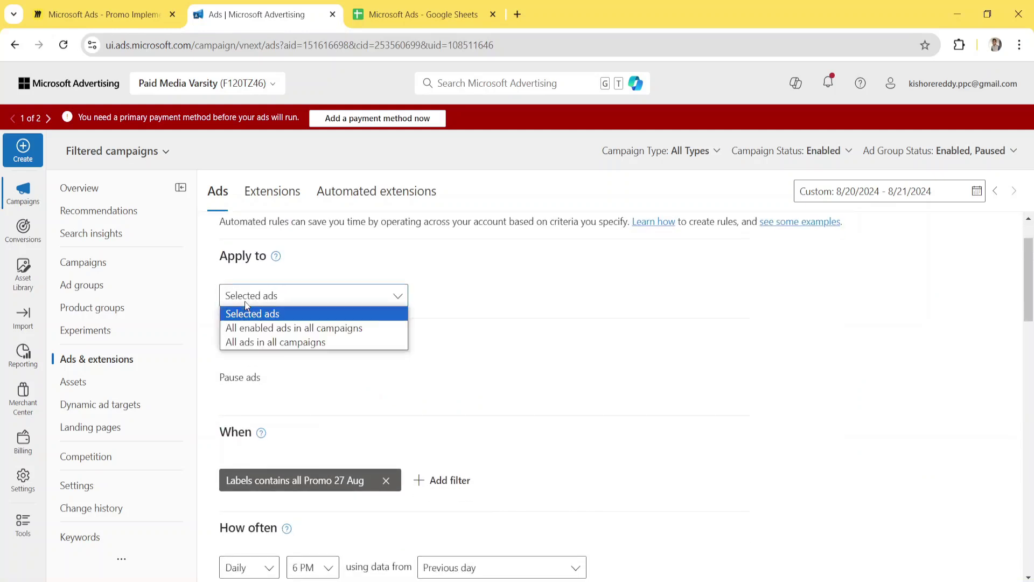
{"action": "left_click", "coordinate": [474, 325]}
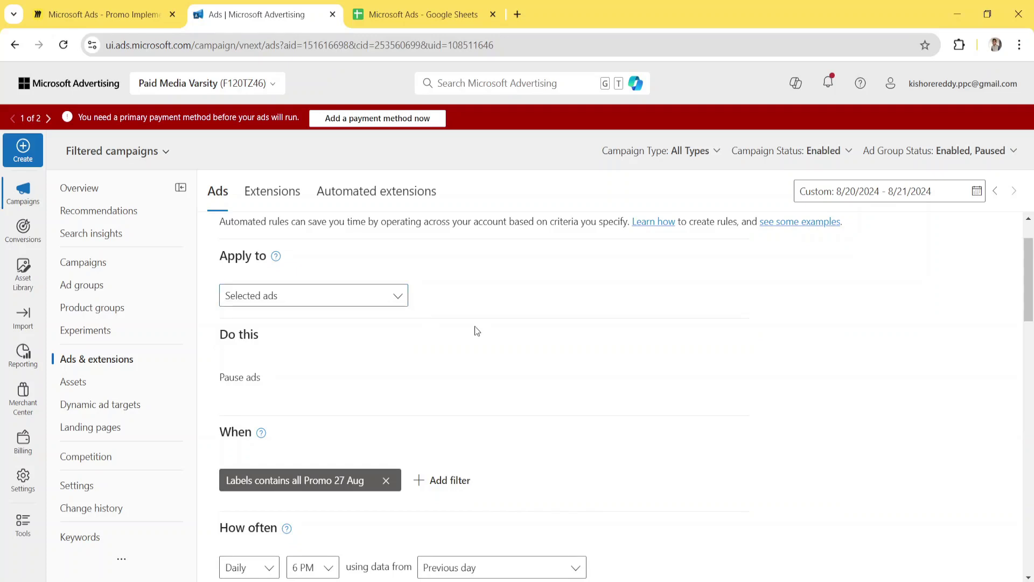
- Set the frequency of the pause rule to Once
{"action": "scroll", "coordinate": [473, 326], "scroll_direction": "down", "scroll_amount": 2}
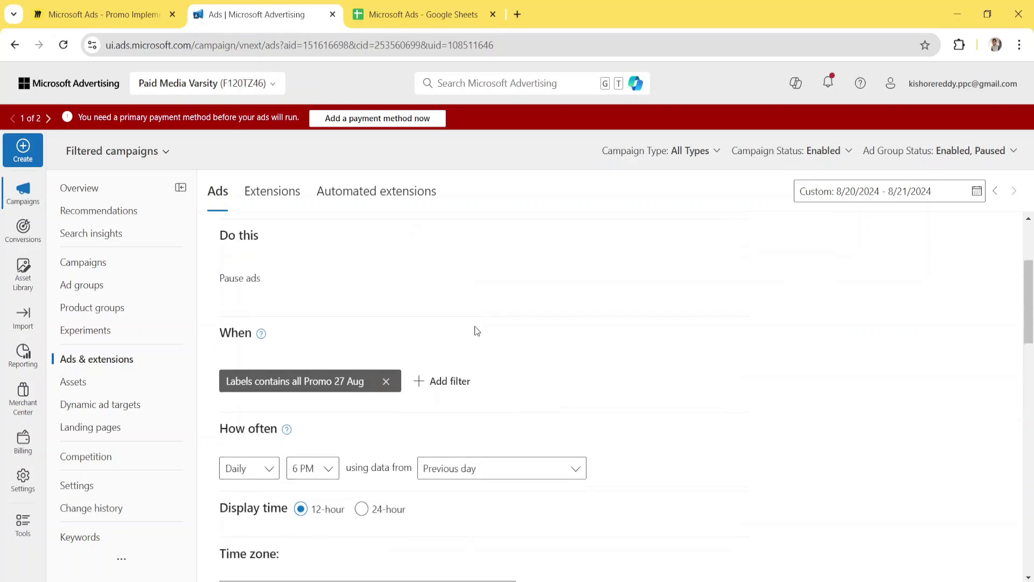
{"action": "scroll", "coordinate": [525, 316], "scroll_direction": "down", "scroll_amount": 1}
{"action": "scroll", "coordinate": [527, 316], "scroll_direction": "down", "scroll_amount": 1}
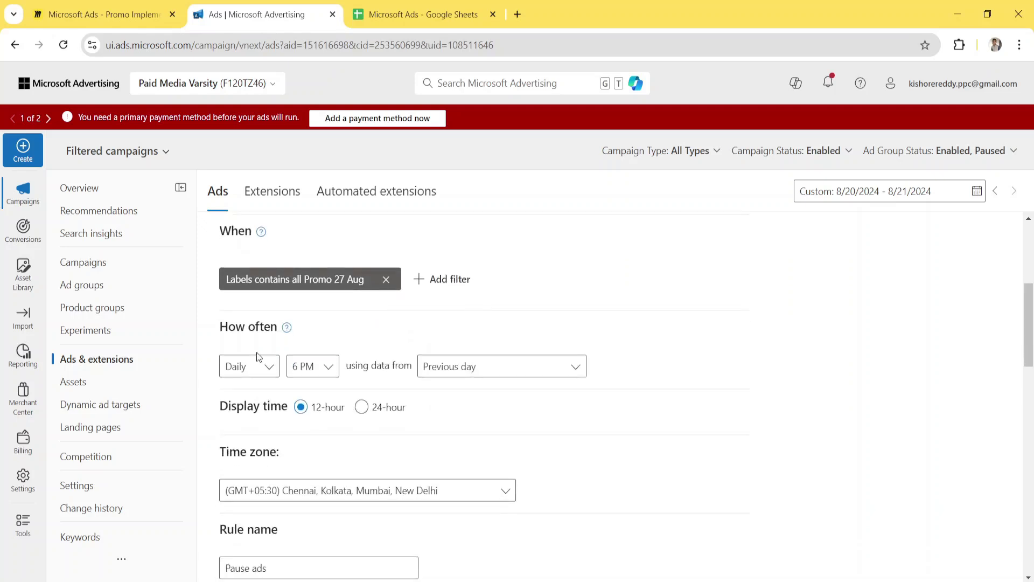
{"action": "left_click", "coordinate": [257, 367]}
{"action": "left_click", "coordinate": [246, 425]}
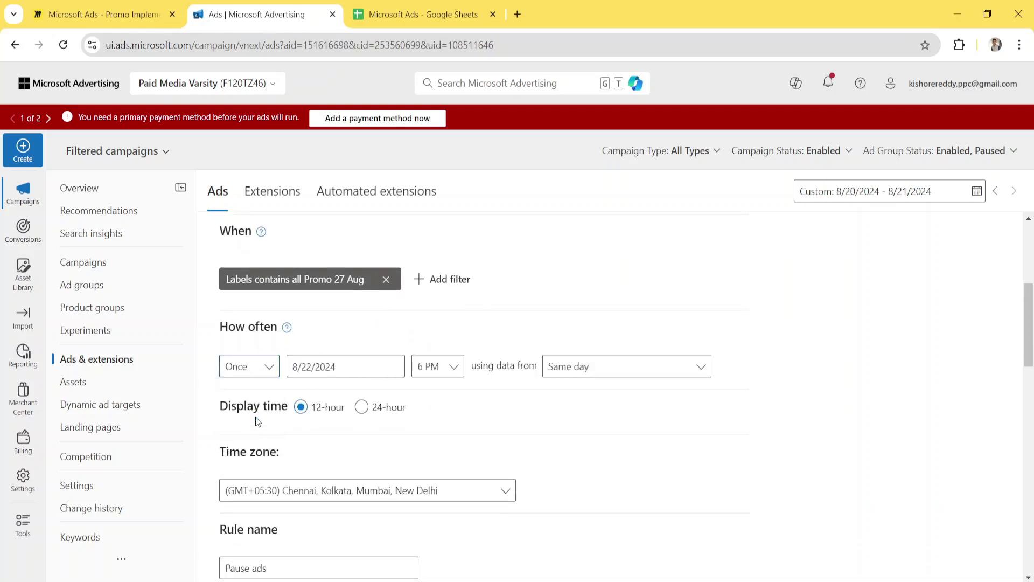
- Check the pause schedule in the Google Sheets tab and set the rule to run on 8/27/2024 at 9 AM
{"action": "left_click", "coordinate": [346, 371]}
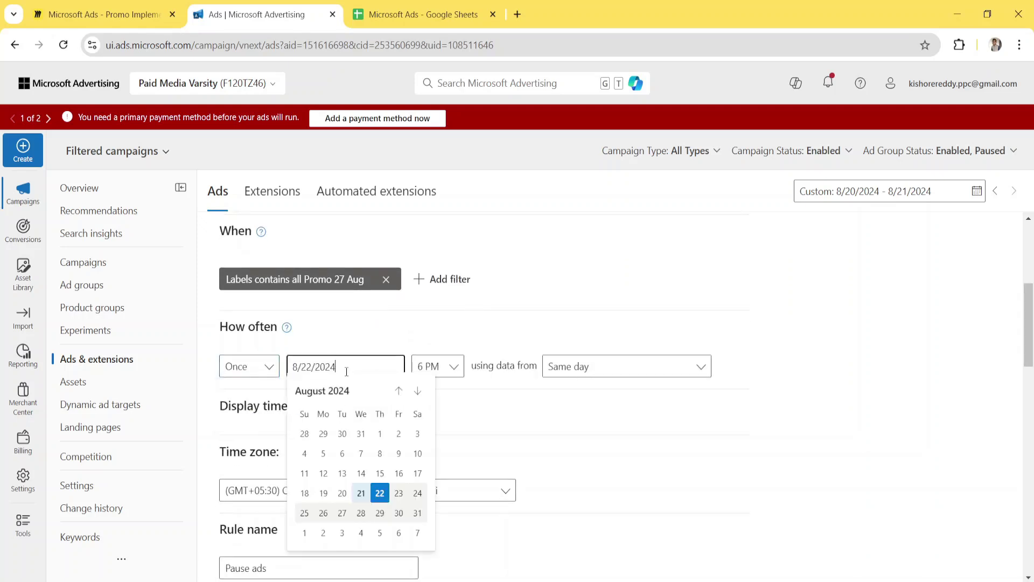
{"action": "left_click", "coordinate": [448, 8]}
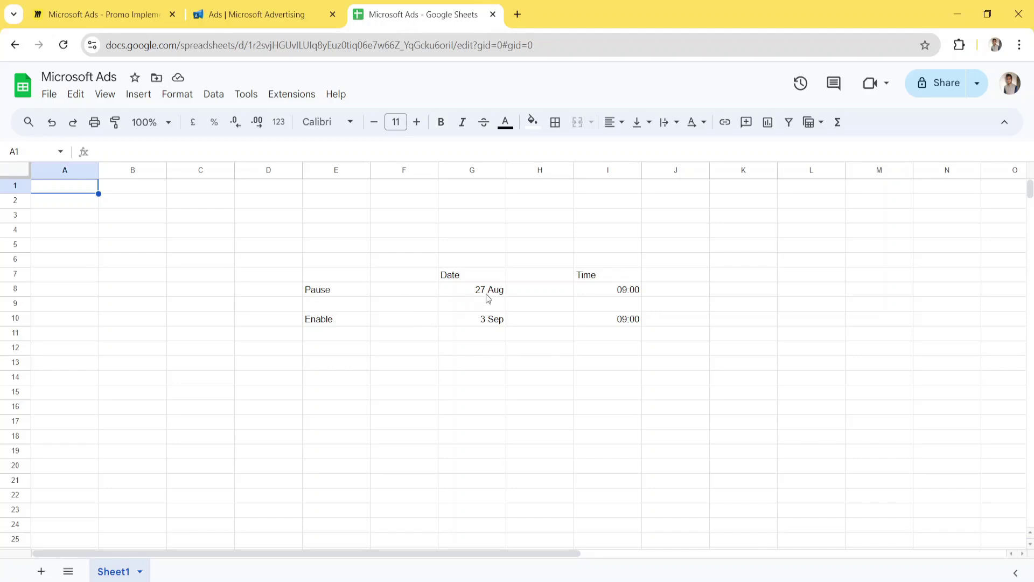
{"action": "left_click", "coordinate": [313, 15]}
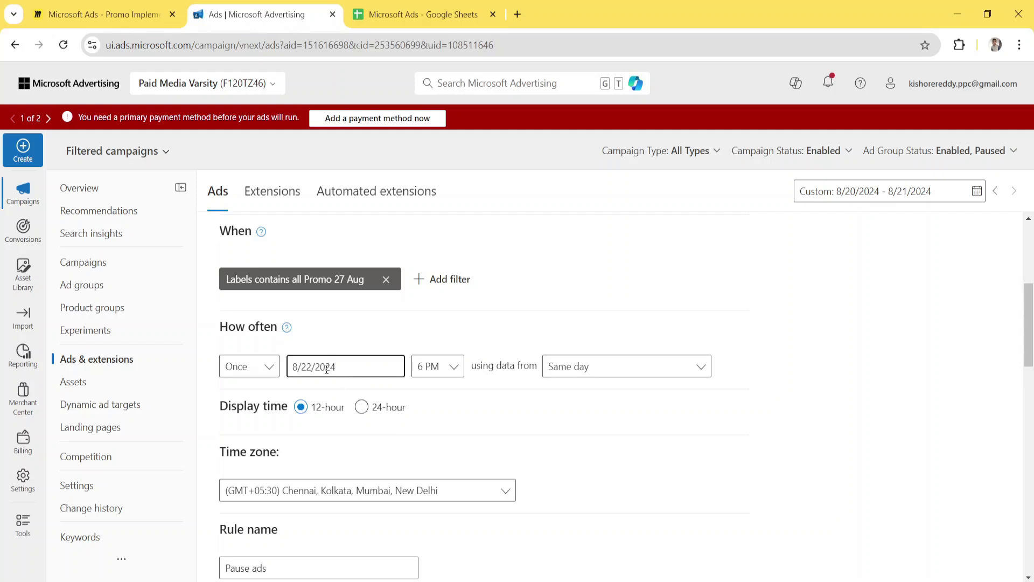
{"action": "key", "text": "Delete"}
{"action": "type", "text": "7"}
{"action": "left_click", "coordinate": [452, 366]}
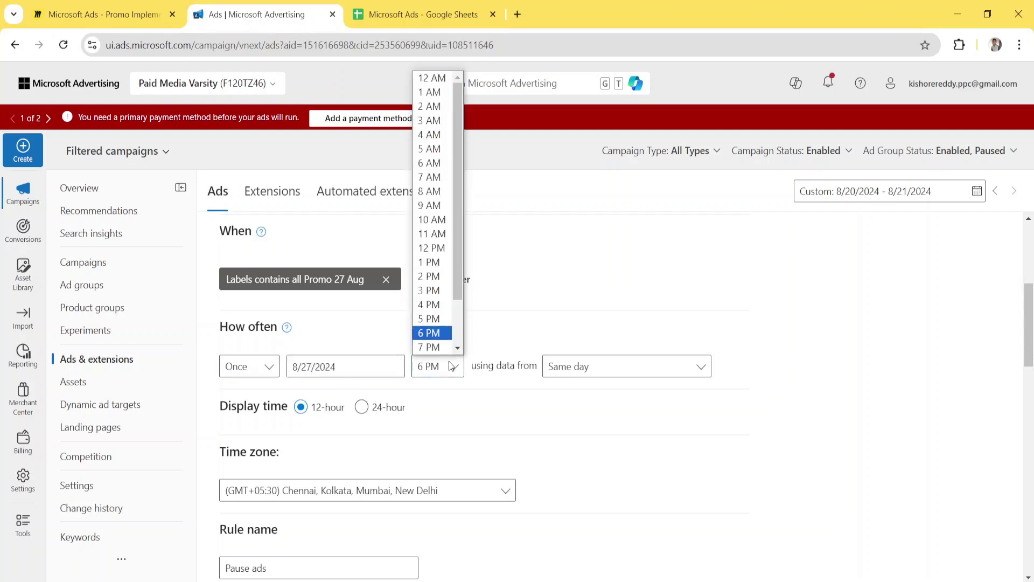
{"action": "left_click", "coordinate": [431, 205]}
- Set the pause rule to use data from the previous day and check its remaining settings
{"action": "left_click", "coordinate": [563, 369]}
{"action": "left_click", "coordinate": [572, 137]}
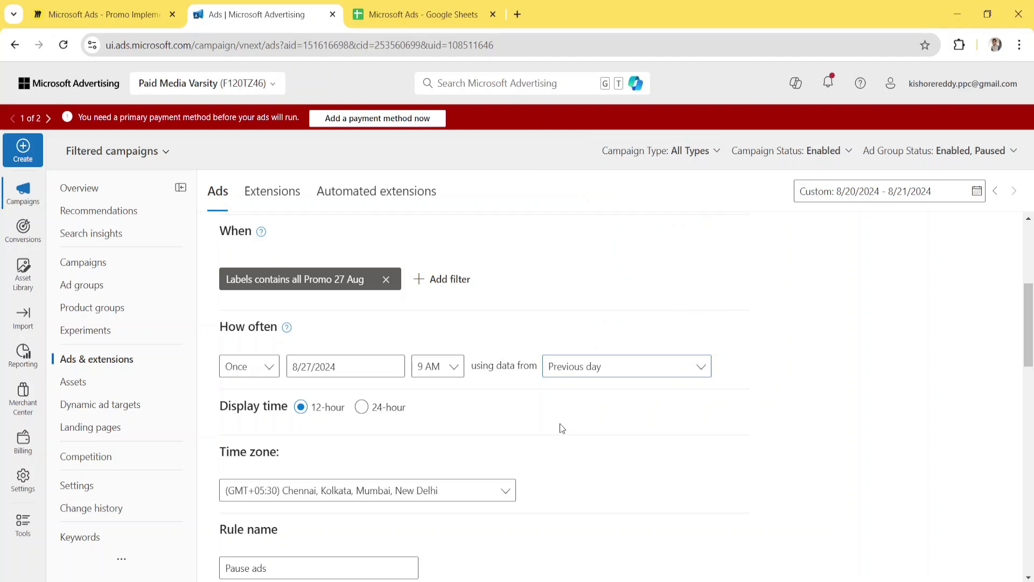
{"action": "scroll", "coordinate": [560, 428], "scroll_direction": "down", "scroll_amount": 1}
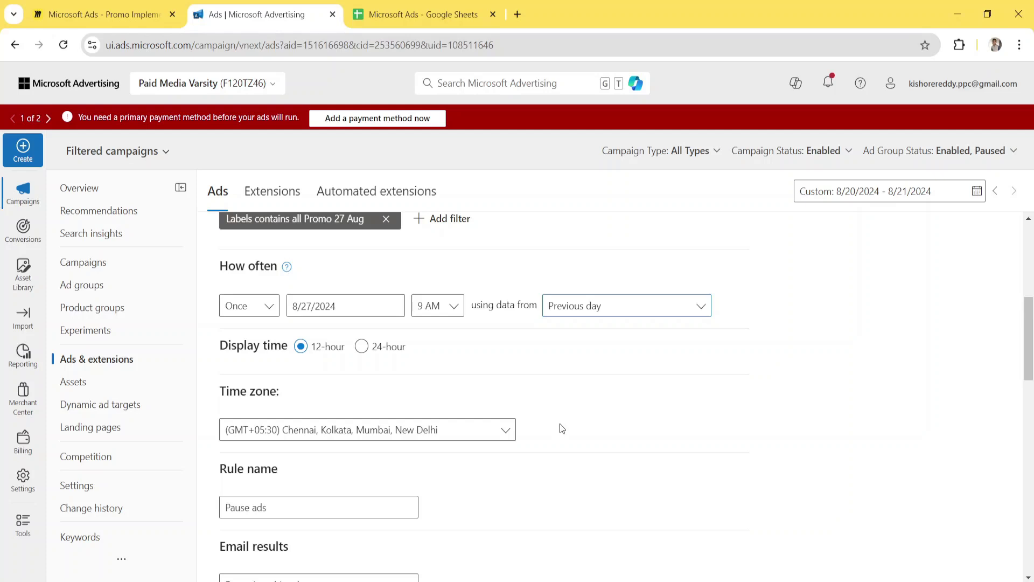
{"action": "scroll", "coordinate": [560, 425], "scroll_direction": "down", "scroll_amount": 4}
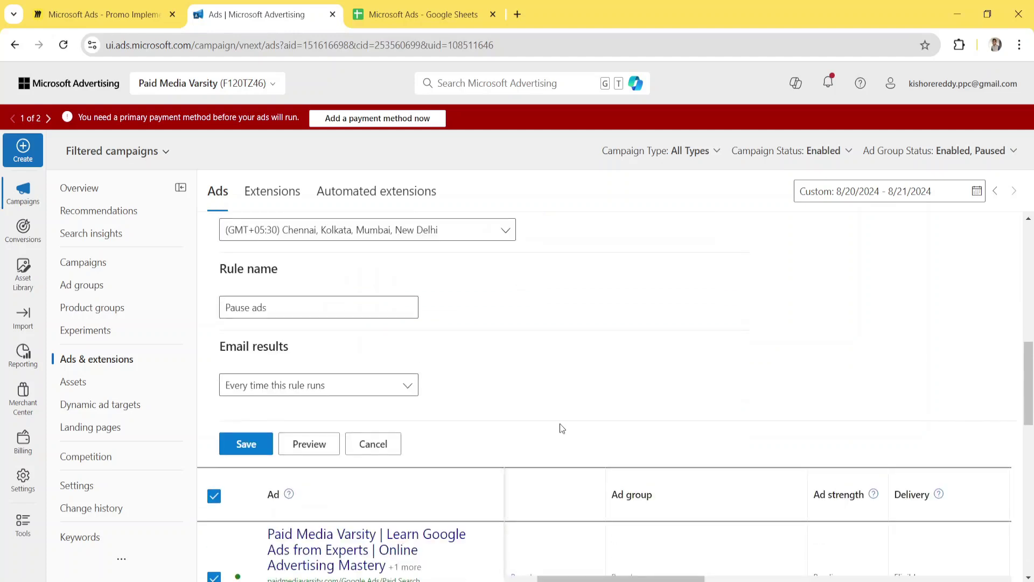
- Review the pause rule's email results option, label condition, schedule and data range
{"action": "scroll", "coordinate": [462, 360], "scroll_direction": "up", "scroll_amount": 3}
{"action": "scroll", "coordinate": [462, 360], "scroll_direction": "down", "scroll_amount": 3}
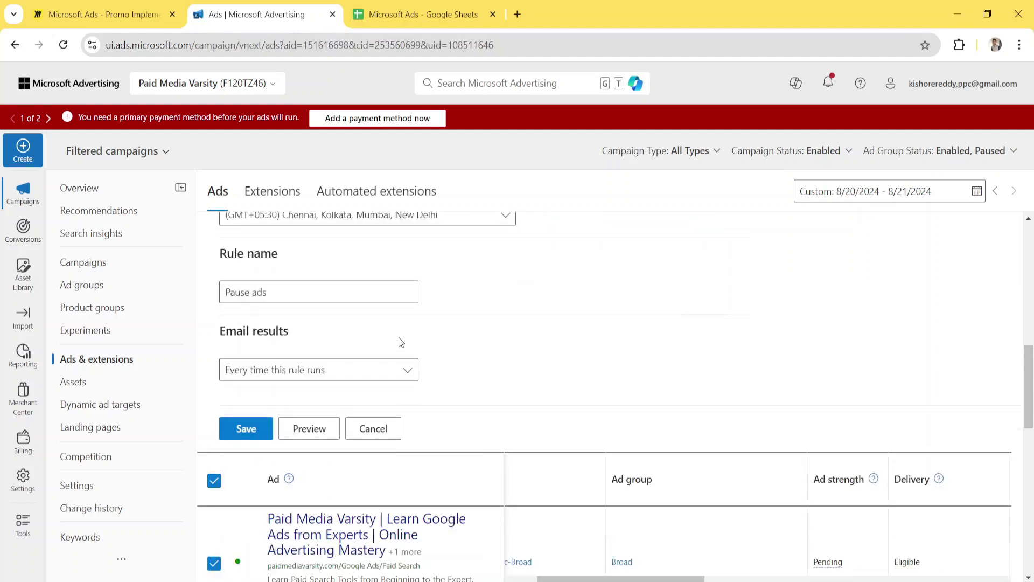
{"action": "left_click", "coordinate": [260, 359]}
{"action": "left_click", "coordinate": [510, 326]}
{"action": "scroll", "coordinate": [496, 326], "scroll_direction": "up", "scroll_amount": 5}
{"action": "scroll", "coordinate": [337, 422], "scroll_direction": "up", "scroll_amount": 3}
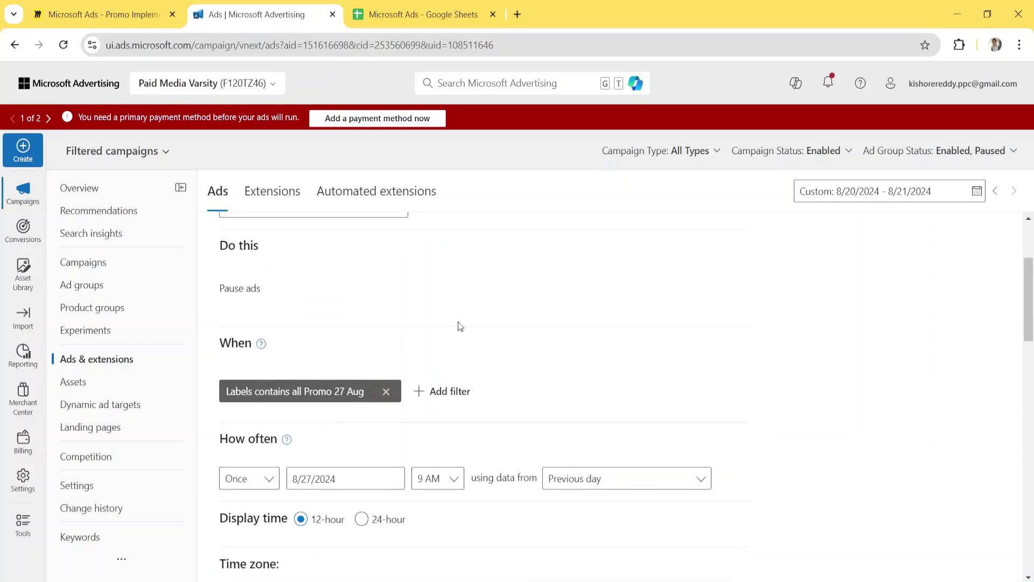
{"action": "scroll", "coordinate": [463, 334], "scroll_direction": "up", "scroll_amount": 3}
{"action": "scroll", "coordinate": [463, 340], "scroll_direction": "down", "scroll_amount": 10}
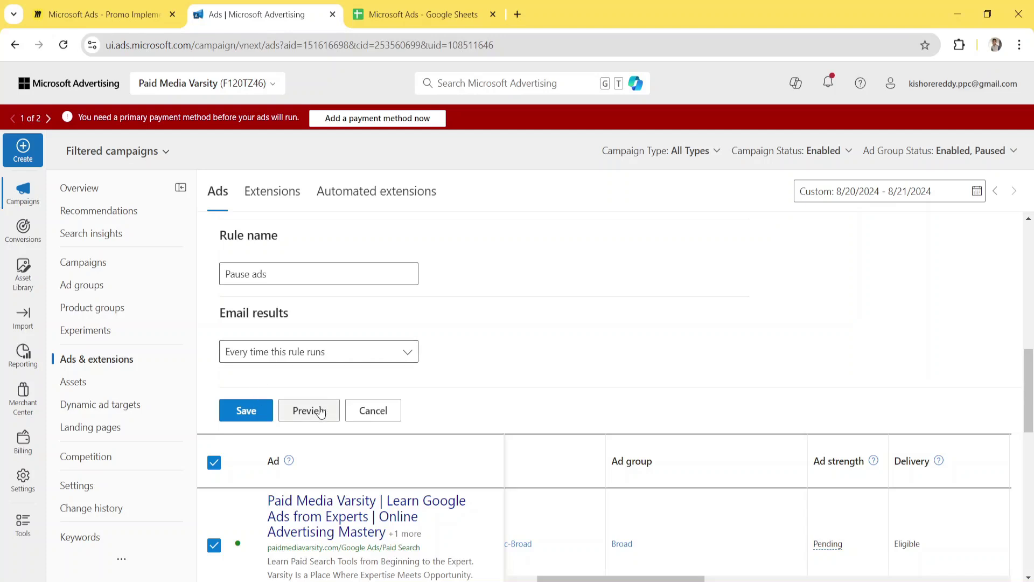
- Preview the pause rule's changes, save the rule and dismiss the notification
{"action": "left_click", "coordinate": [321, 411]}
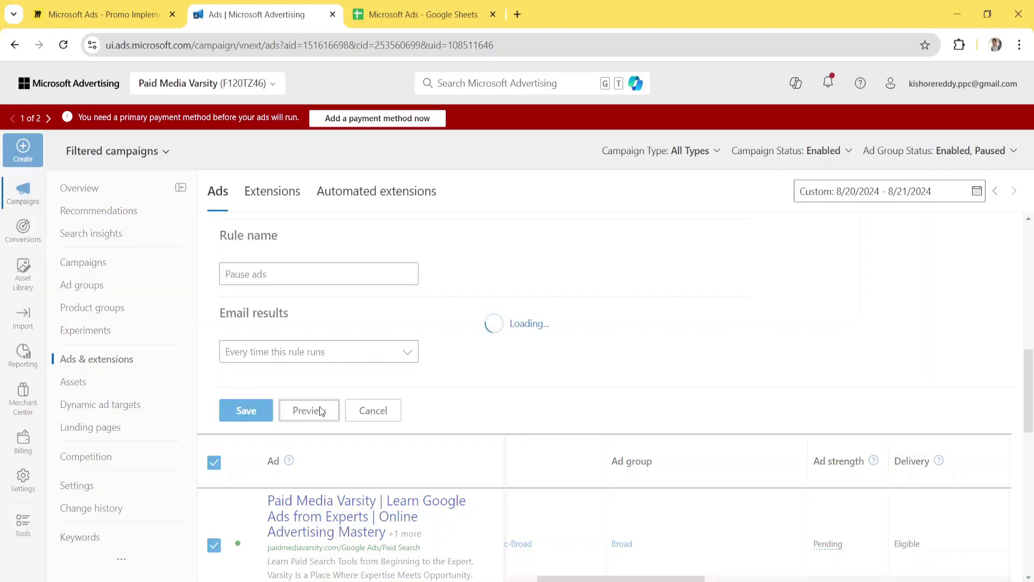
{"action": "scroll", "coordinate": [530, 381], "scroll_direction": "down", "scroll_amount": 3}
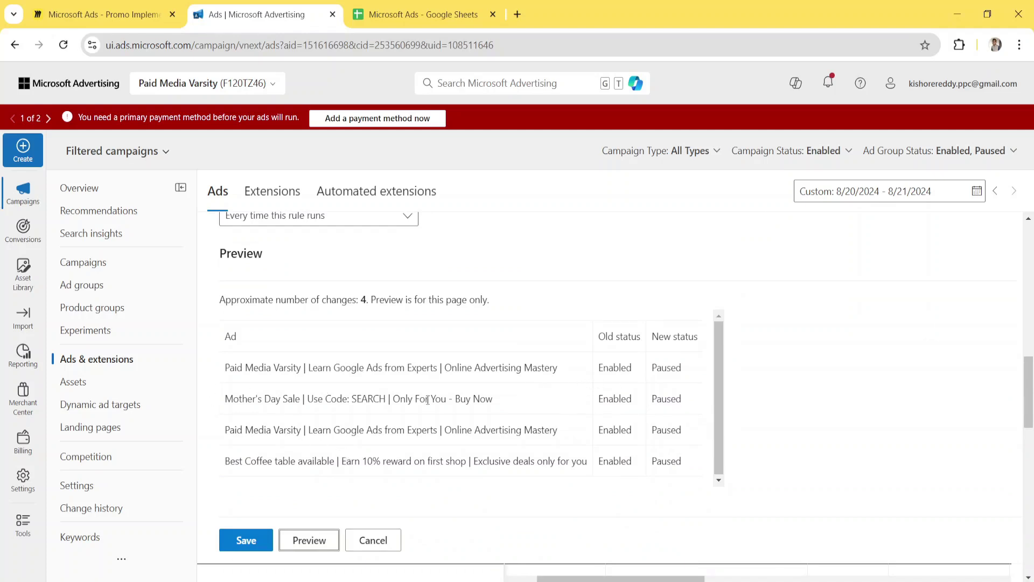
{"action": "left_click", "coordinate": [238, 548]}
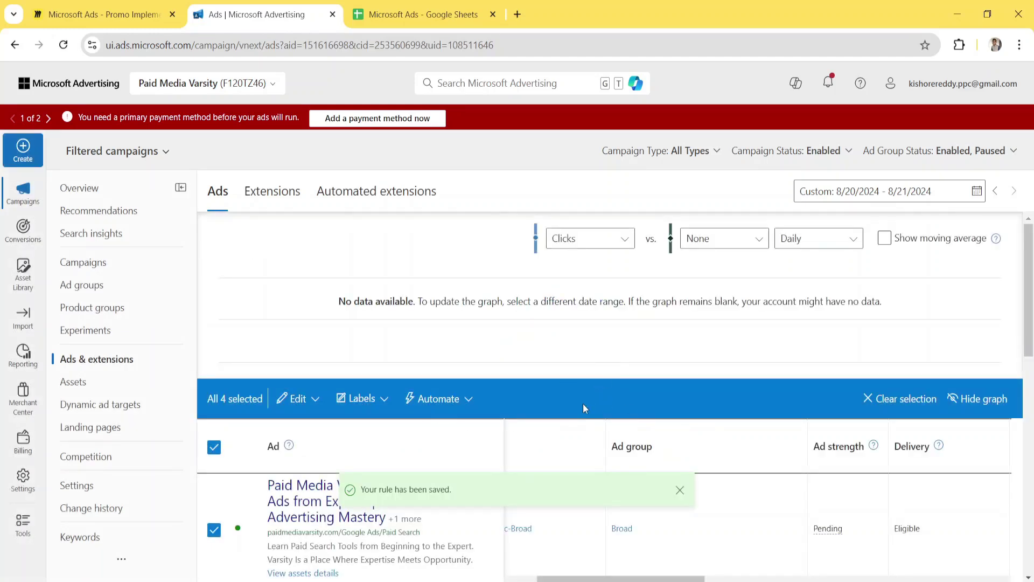
{"action": "left_click", "coordinate": [677, 490]}
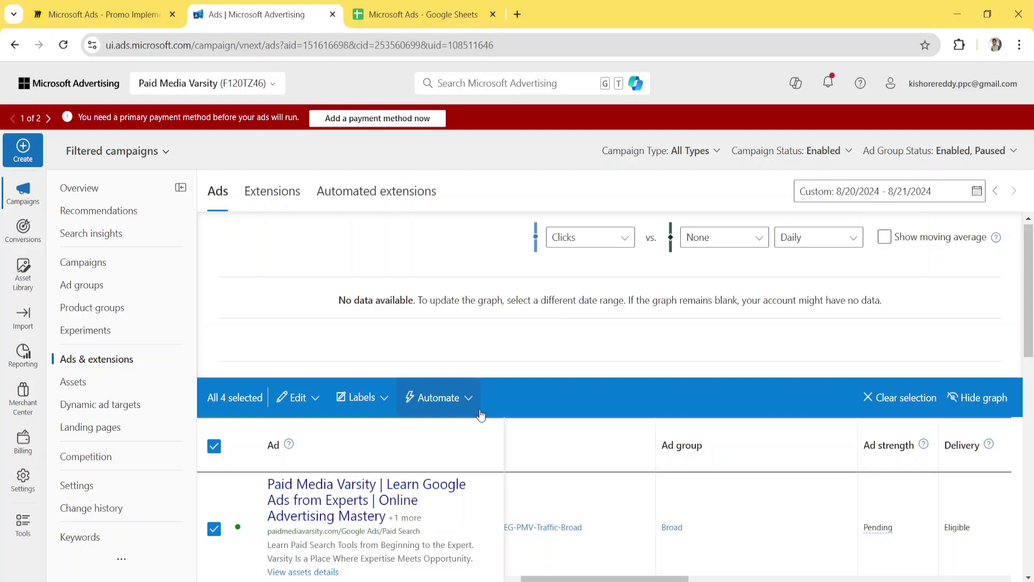
- Clear the ad selection and remove the Promo 27 Aug label filter from the ads table
{"action": "left_click", "coordinate": [886, 402]}
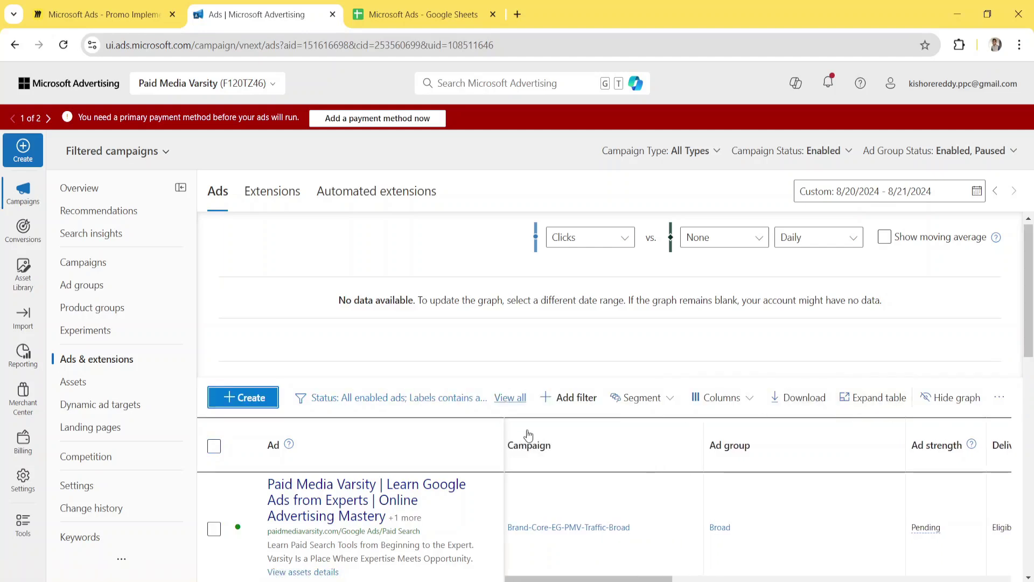
{"action": "scroll", "coordinate": [528, 434], "scroll_direction": "down", "scroll_amount": 2}
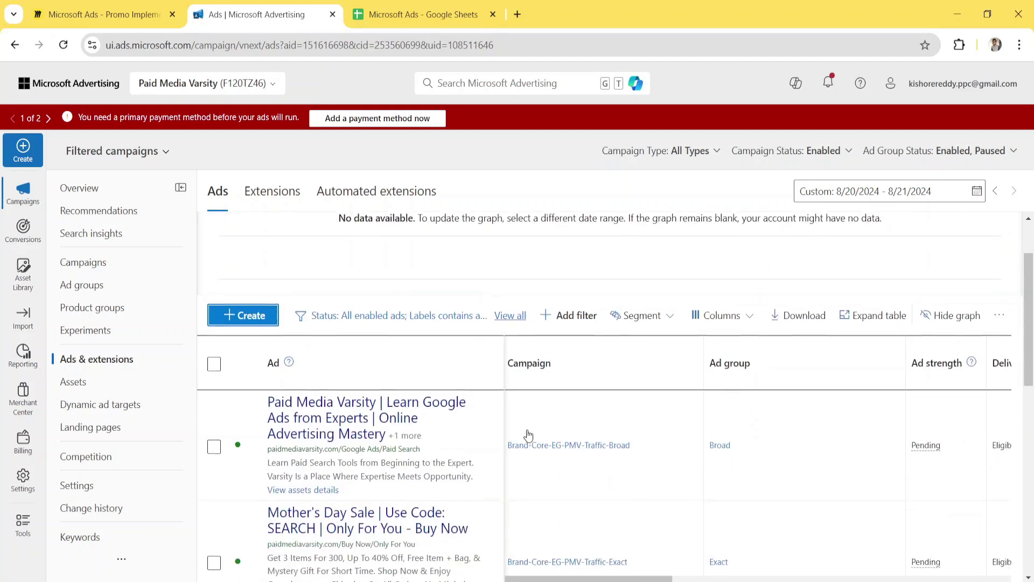
{"action": "left_click", "coordinate": [471, 318]}
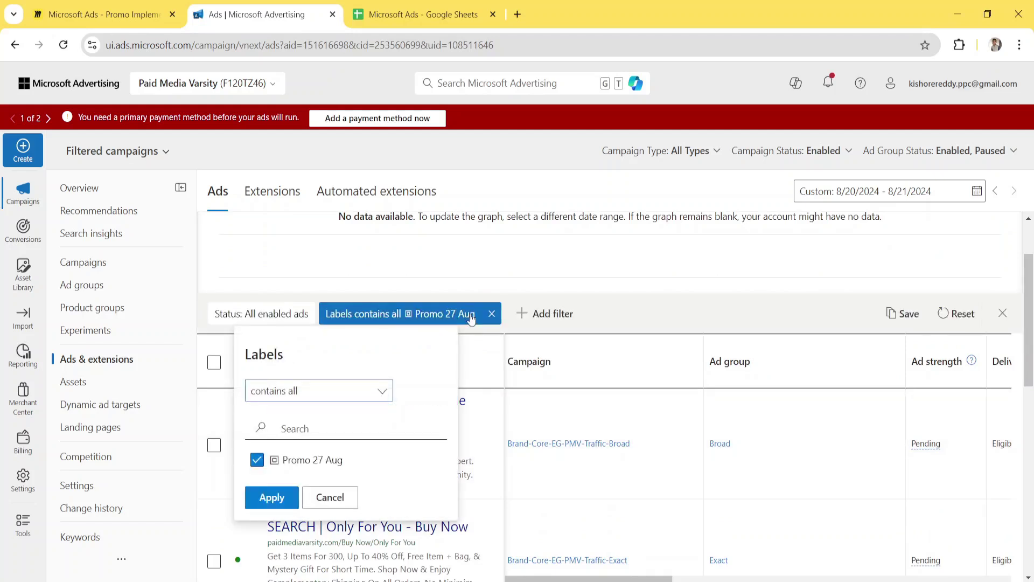
{"action": "left_click", "coordinate": [491, 313]}
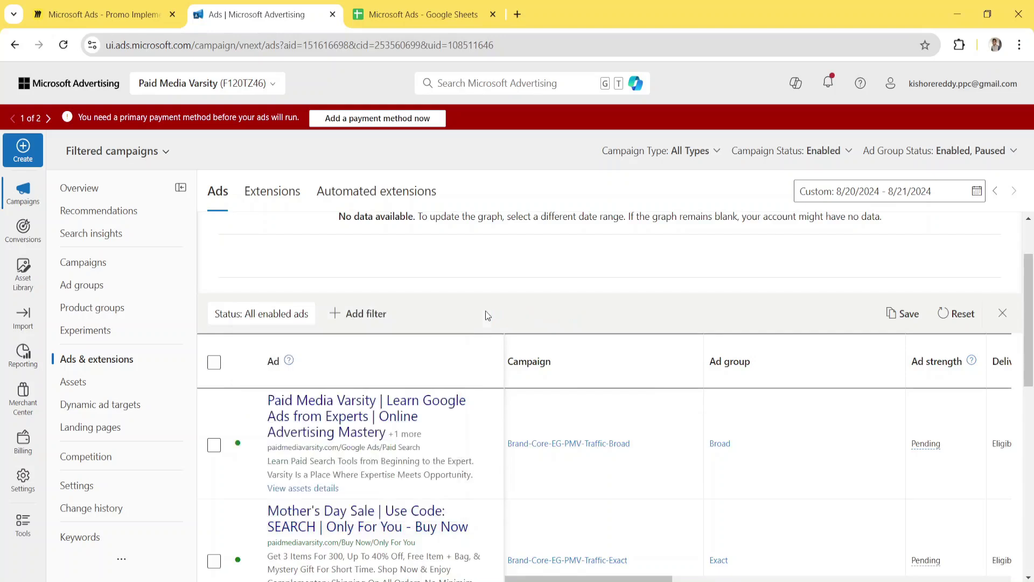
{"action": "left_click", "coordinate": [1002, 313]}
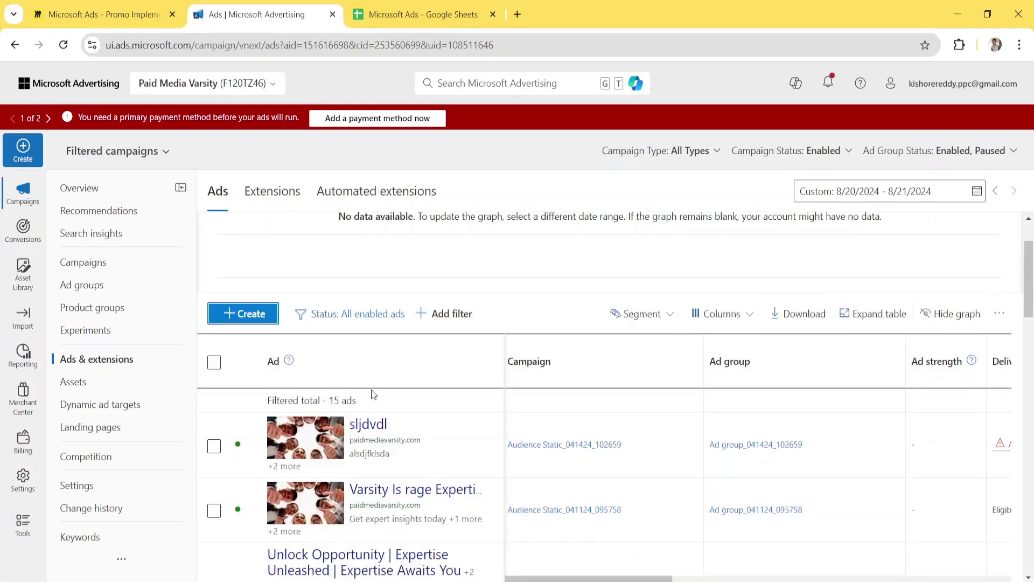
{"action": "scroll", "coordinate": [373, 394], "scroll_direction": "down", "scroll_amount": 3}
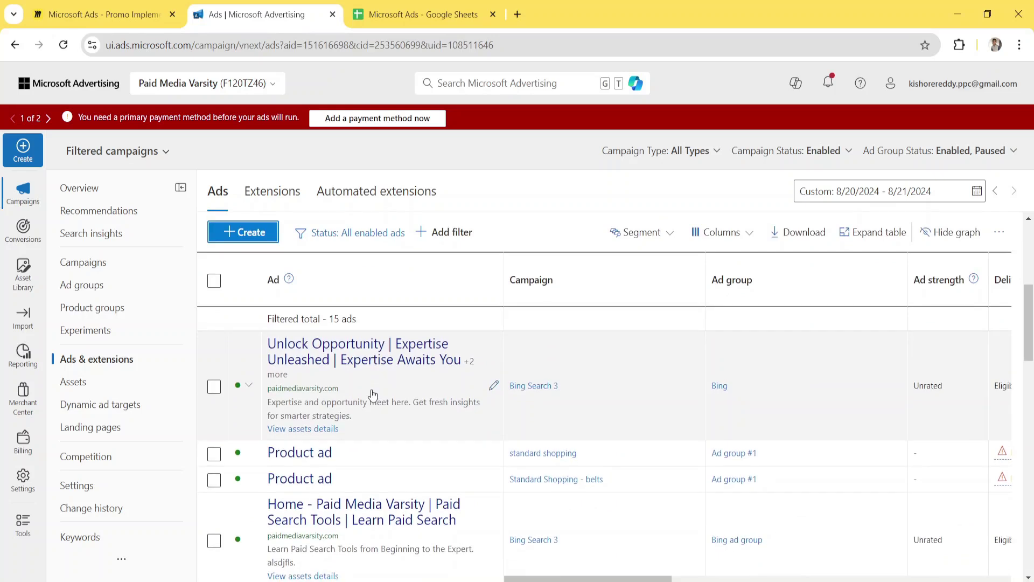
{"action": "scroll", "coordinate": [373, 393], "scroll_direction": "up", "scroll_amount": 3}
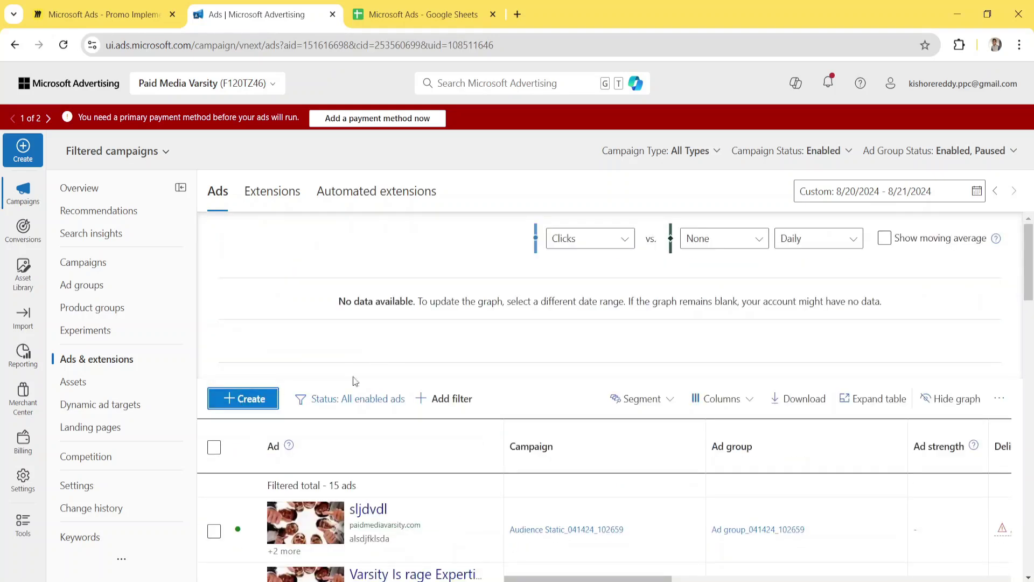
- Filter the enabled ads by Labels contains all Promo 27 Aug
{"action": "left_click", "coordinate": [446, 397]}
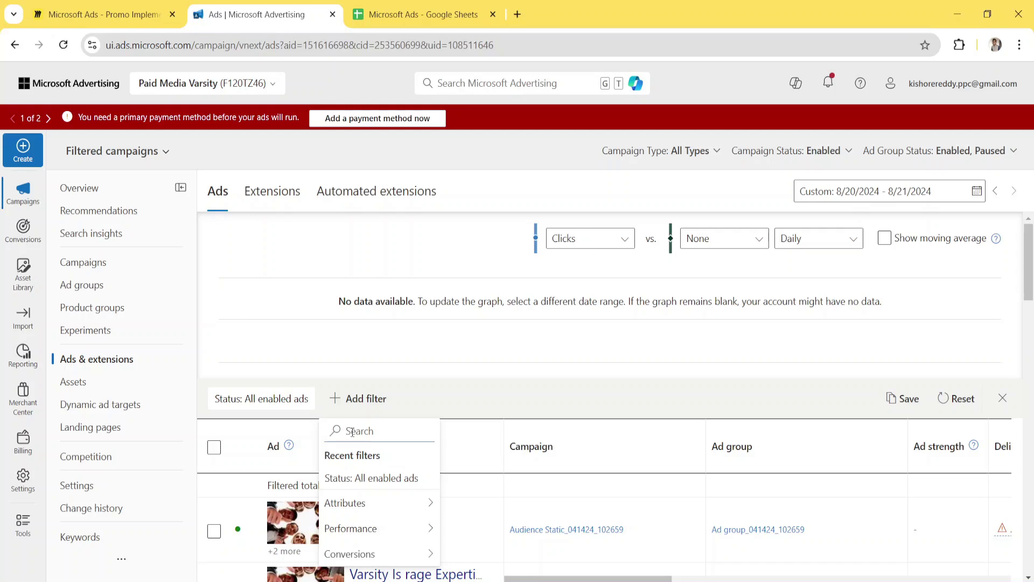
{"action": "type", "text": "la"}
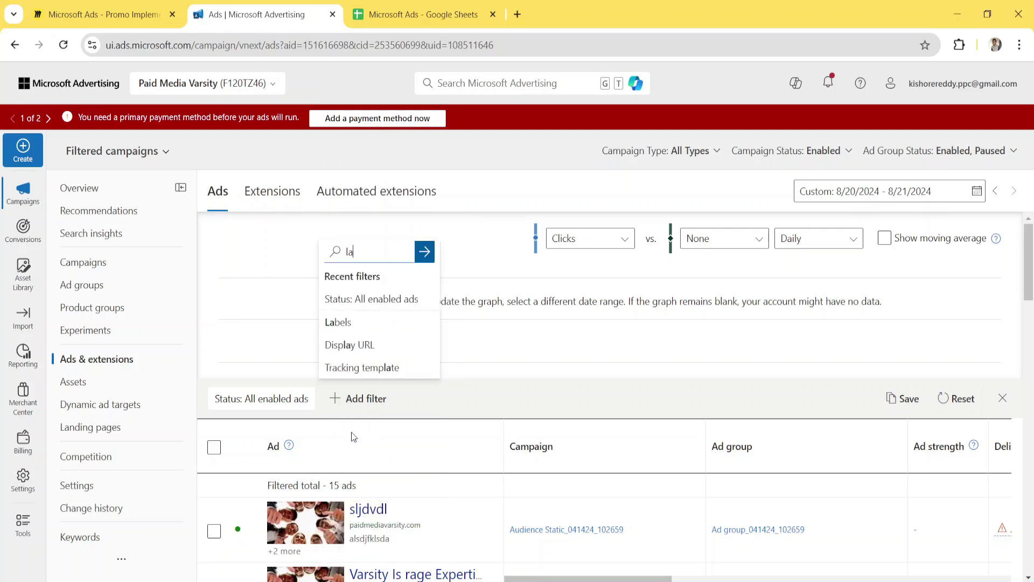
{"action": "left_click", "coordinate": [345, 325]}
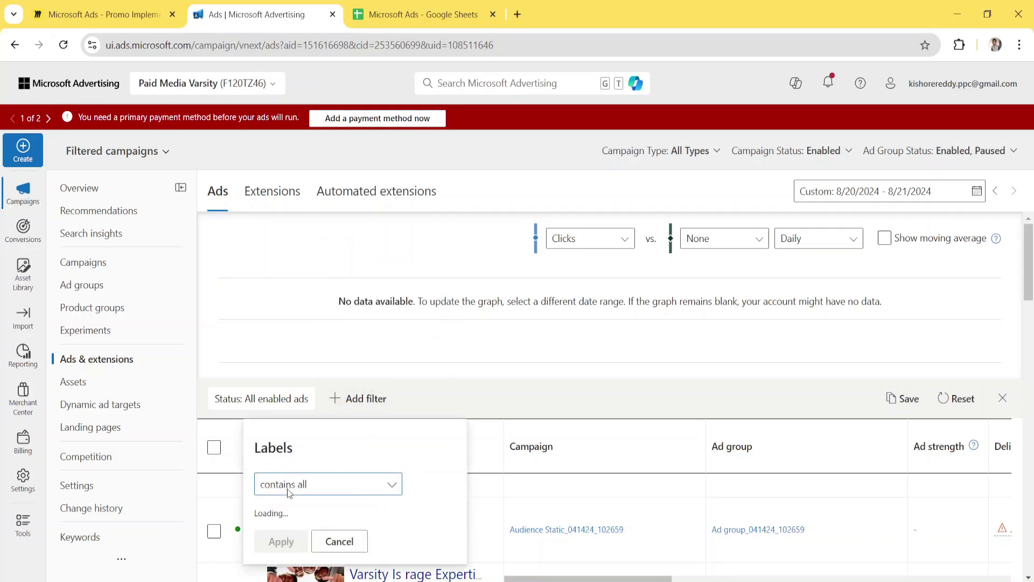
{"action": "left_click", "coordinate": [265, 553]}
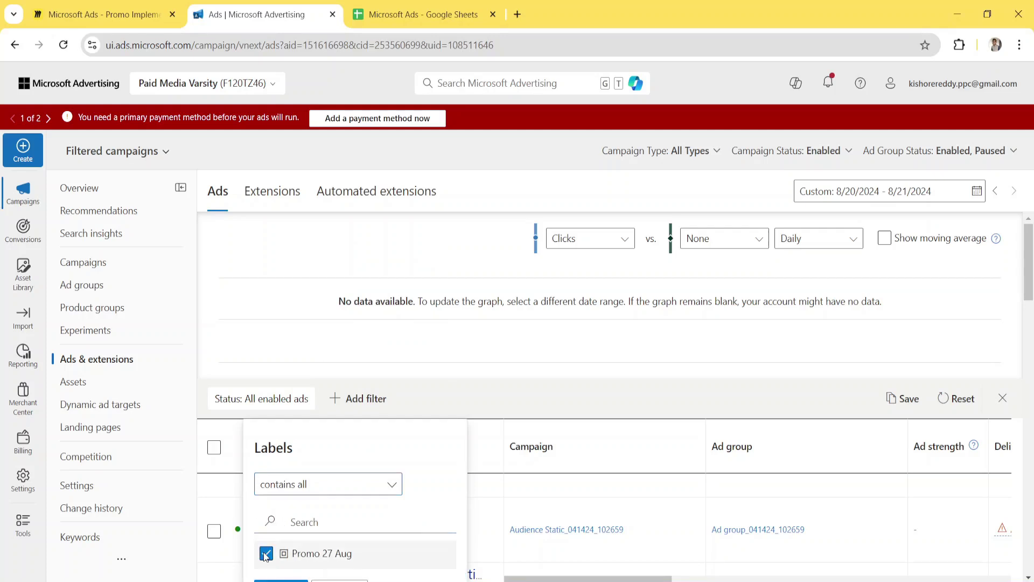
{"action": "scroll", "coordinate": [353, 510], "scroll_direction": "down", "scroll_amount": 2}
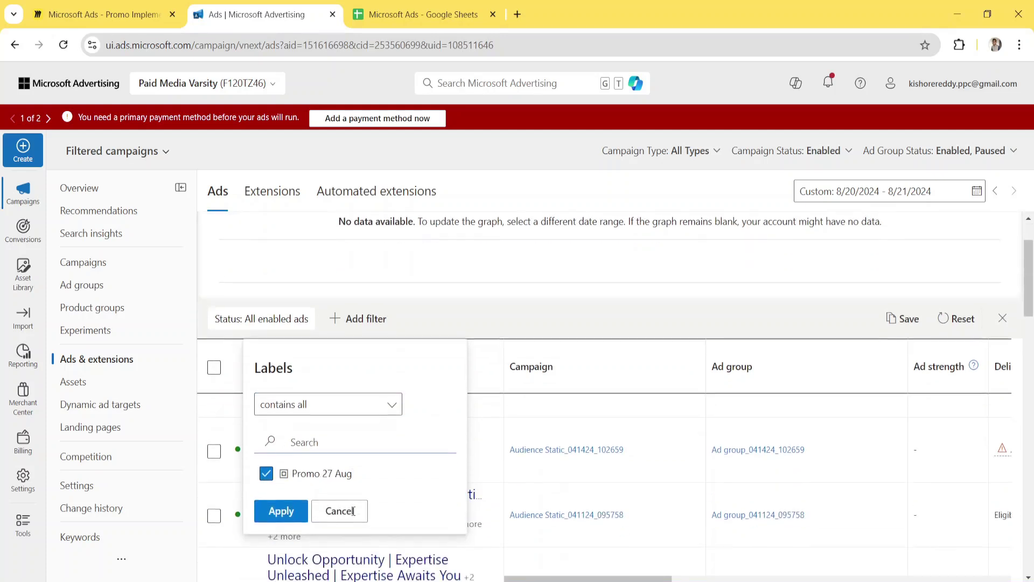
{"action": "left_click", "coordinate": [275, 512]}
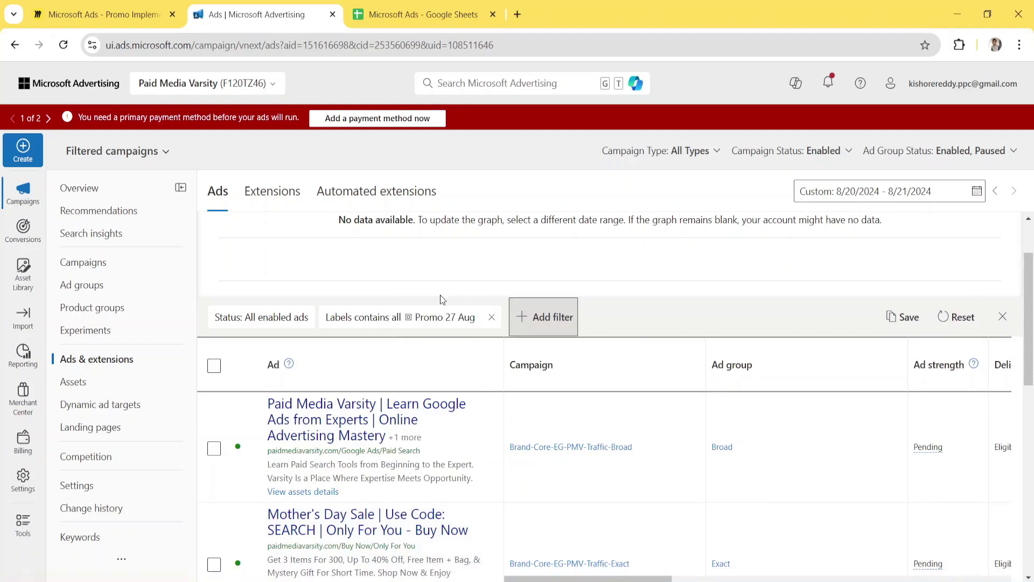
- Select all the filtered ads and start an automated rule to enable ads
{"action": "left_click", "coordinate": [214, 368]}
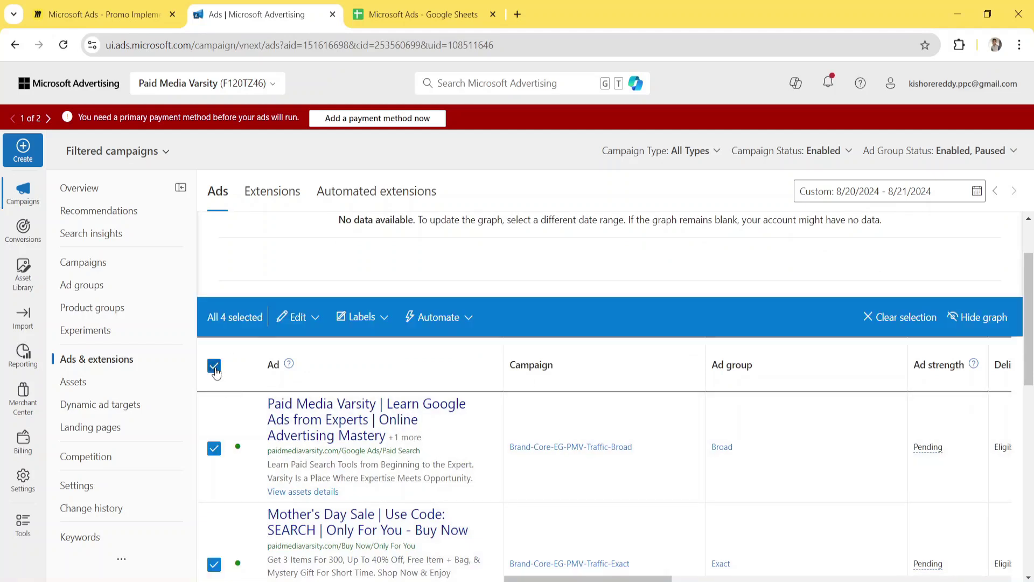
{"action": "left_click", "coordinate": [383, 321]}
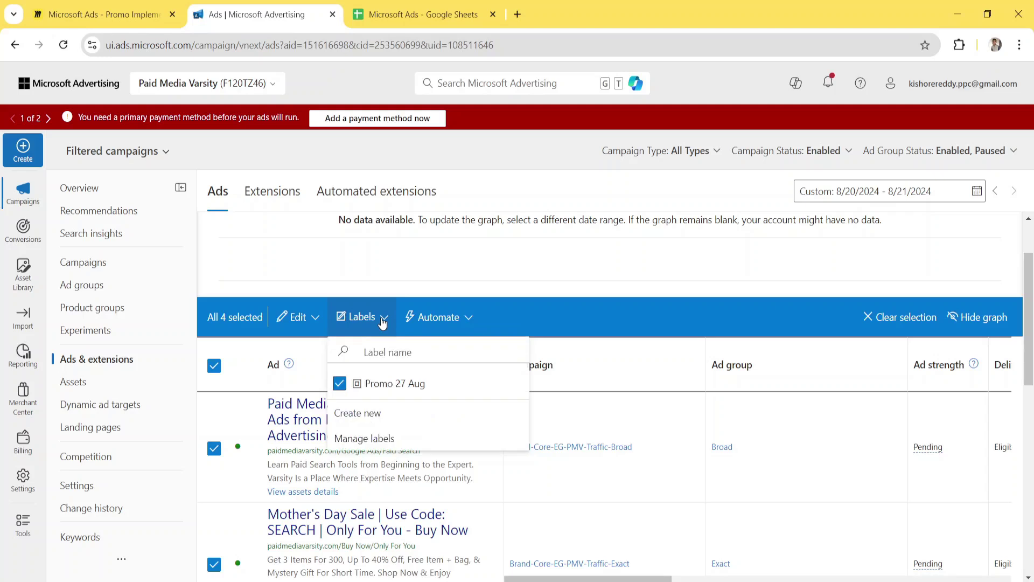
{"action": "left_click", "coordinate": [464, 323]}
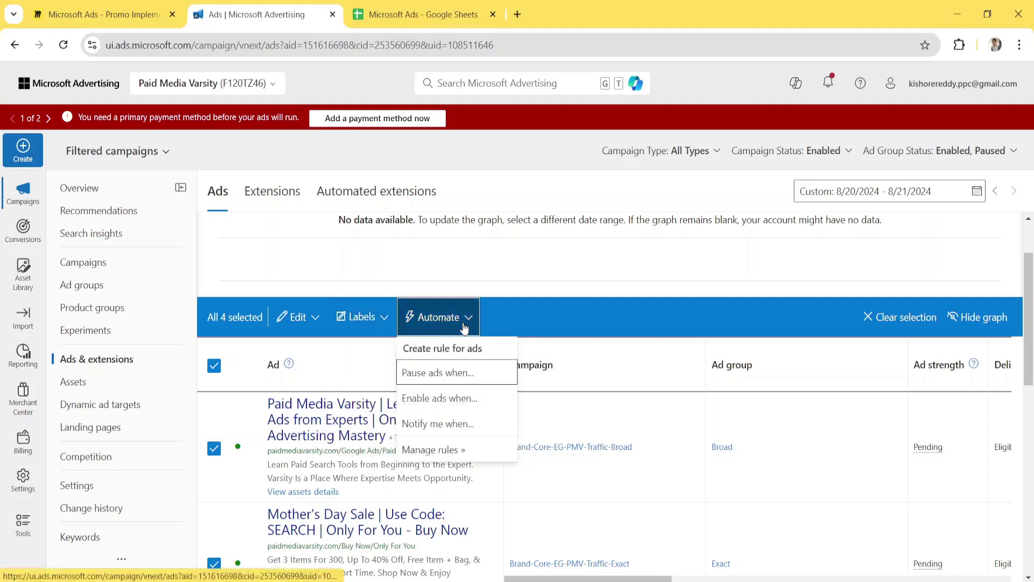
{"action": "left_click", "coordinate": [414, 399]}
- Set the frequency of the enable rule to Once
{"action": "scroll", "coordinate": [296, 482], "scroll_direction": "down", "scroll_amount": 3}
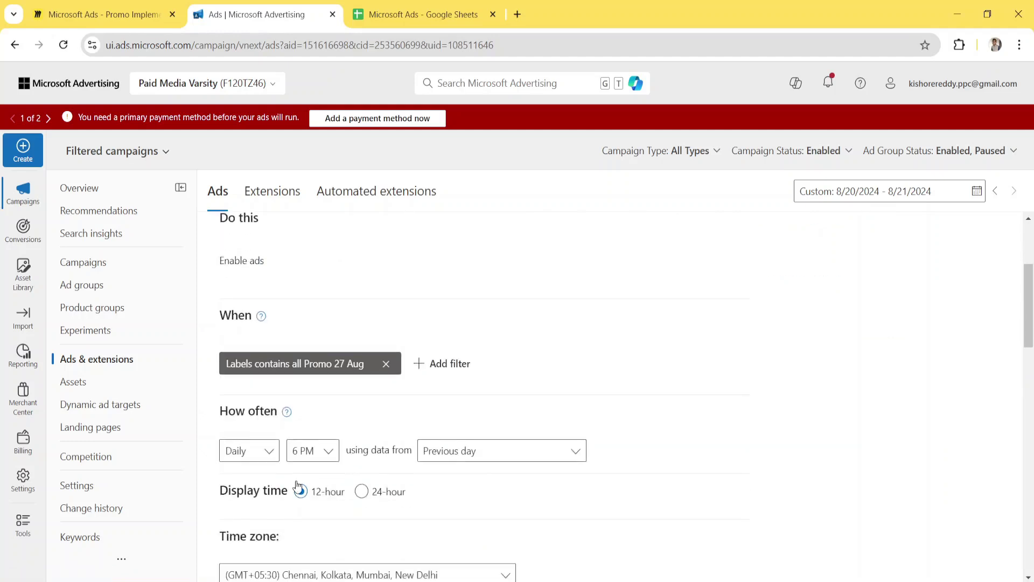
{"action": "scroll", "coordinate": [296, 481], "scroll_direction": "down", "scroll_amount": 1}
{"action": "left_click", "coordinate": [259, 381]}
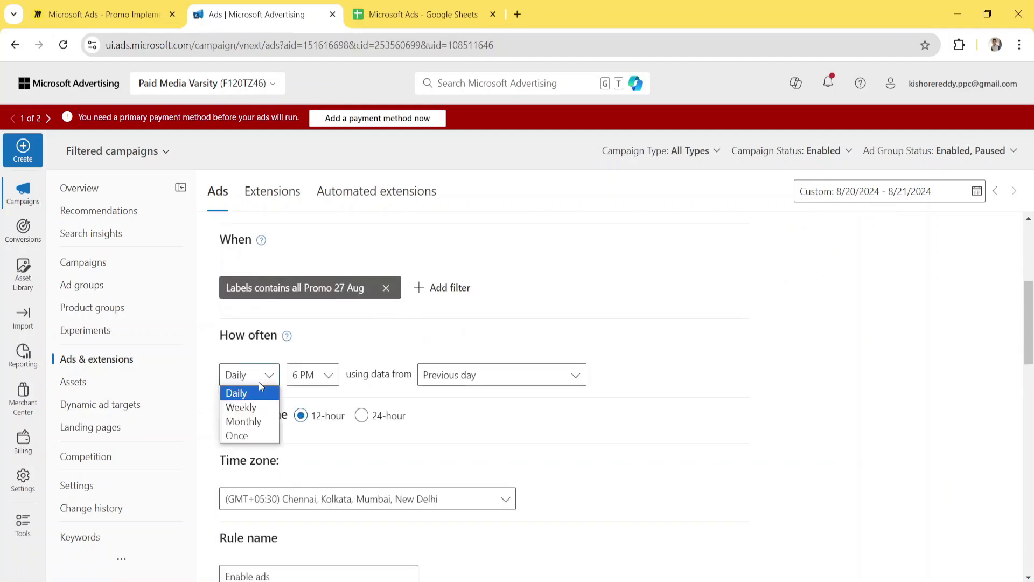
{"action": "left_click", "coordinate": [249, 436]}
- Check the enable schedule in the Google Sheets tab and set the rule's run date to 9/3/2024
{"action": "left_click", "coordinate": [360, 374]}
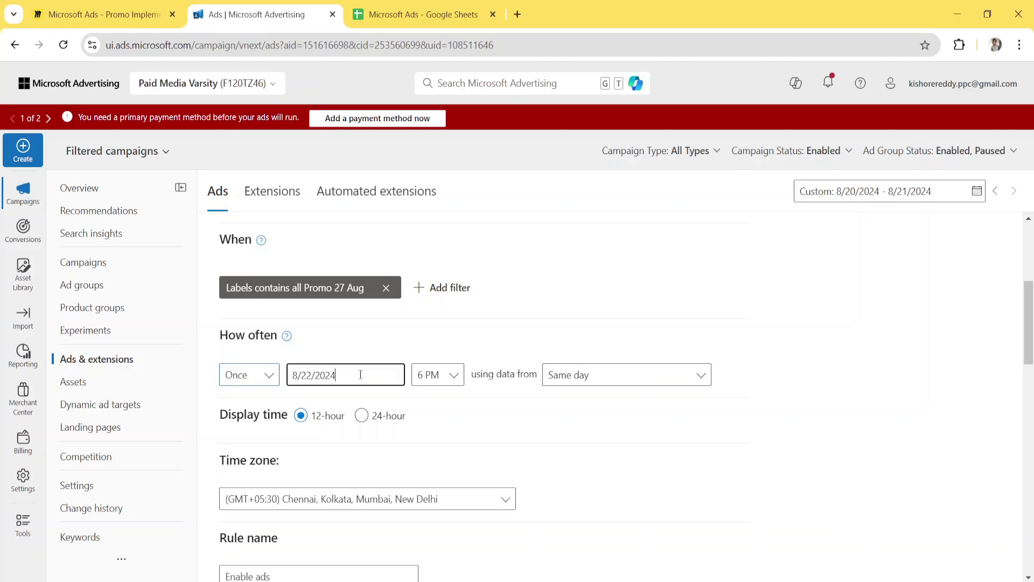
{"action": "left_click", "coordinate": [440, 11]}
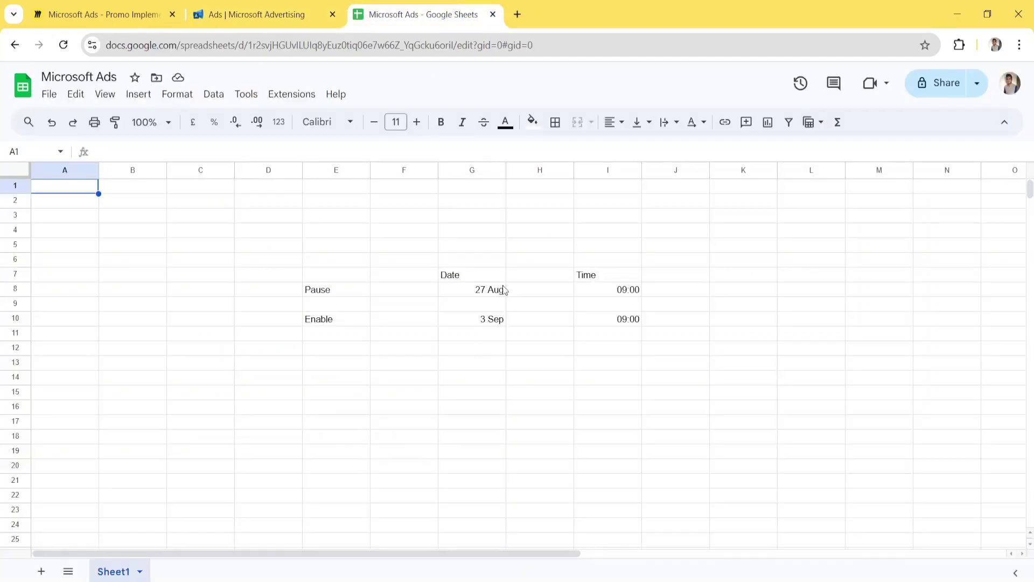
{"action": "left_click", "coordinate": [297, 11]}
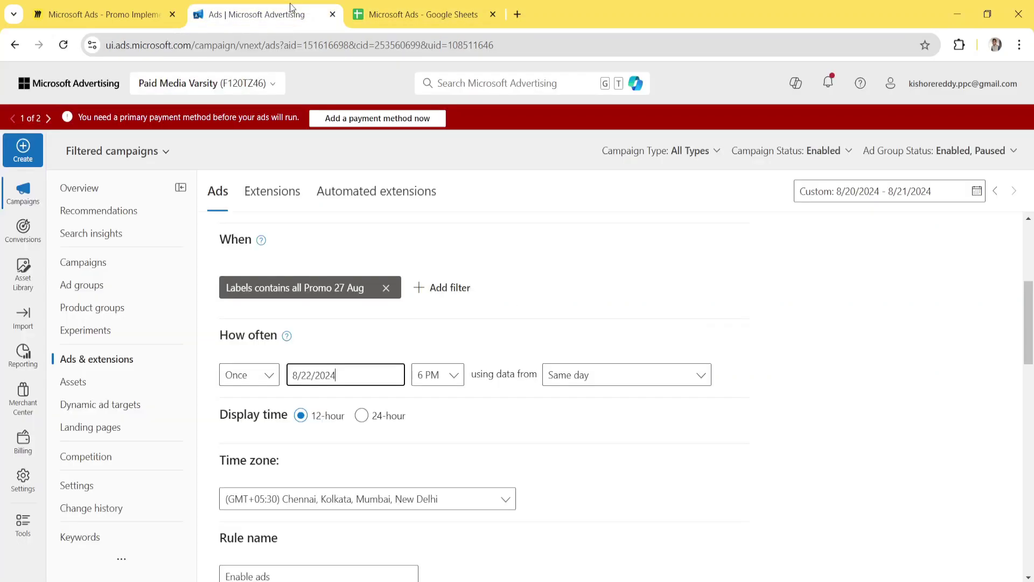
{"action": "left_click", "coordinate": [300, 374]}
{"action": "key", "text": "BackSpace"}
{"action": "type", "text": "9"}
{"action": "key", "text": "Right"}
{"action": "key", "text": "Right"}
{"action": "key", "text": "Right"}
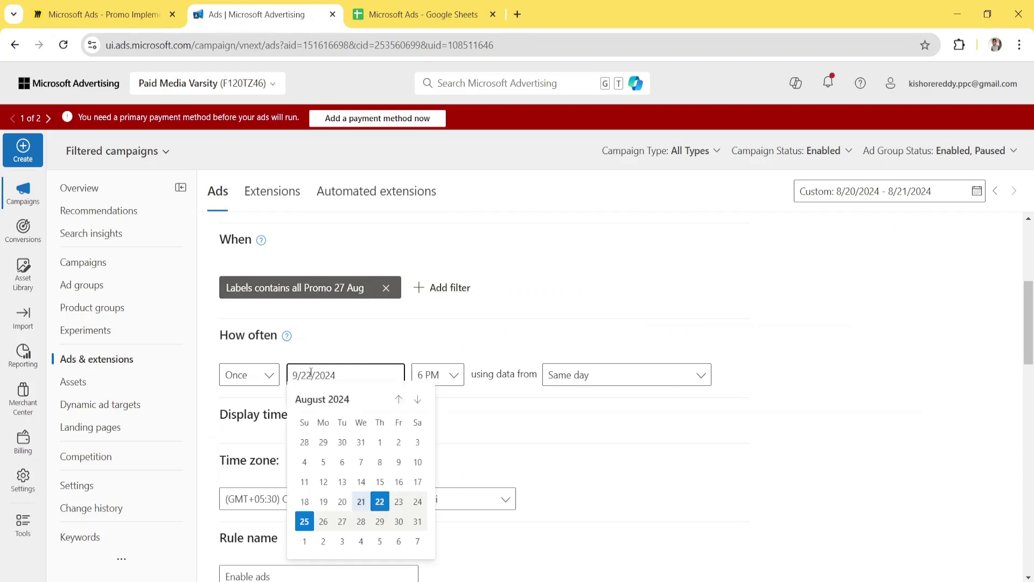
{"action": "key", "text": "BackSpace"}
{"action": "key", "text": "BackSpace"}
{"action": "type", "text": "03"}
- Set the enable rule to run at 9 AM using data from the previous day
{"action": "left_click", "coordinate": [455, 373]}
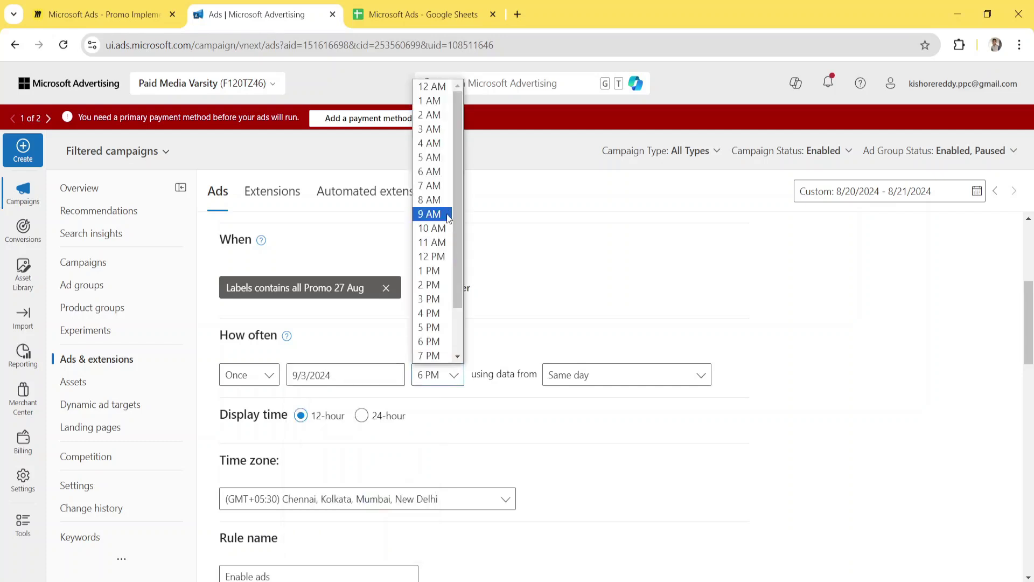
{"action": "scroll", "coordinate": [447, 214], "scroll_direction": "down", "scroll_amount": 1}
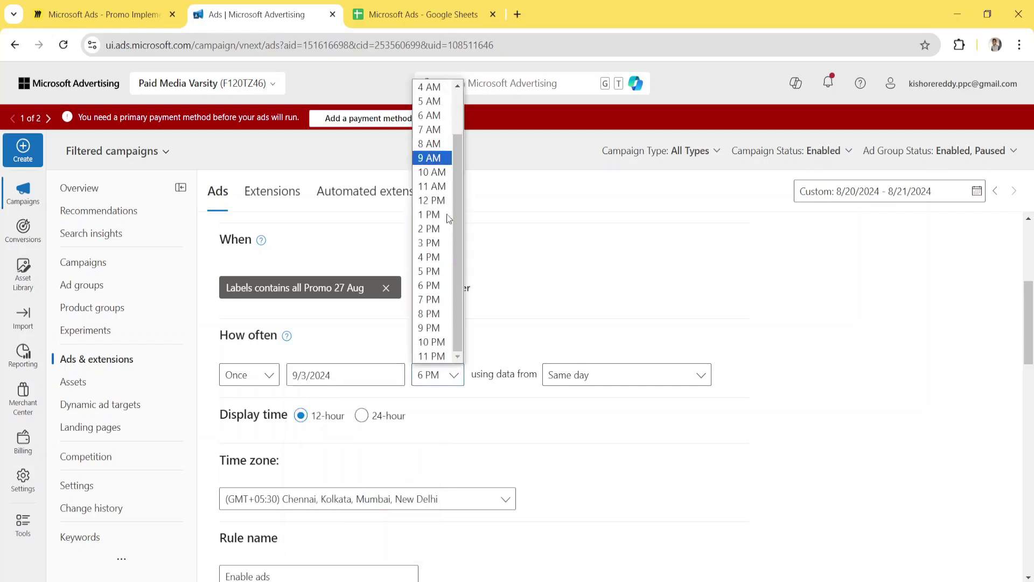
{"action": "left_click", "coordinate": [437, 158]}
{"action": "left_click", "coordinate": [587, 374]}
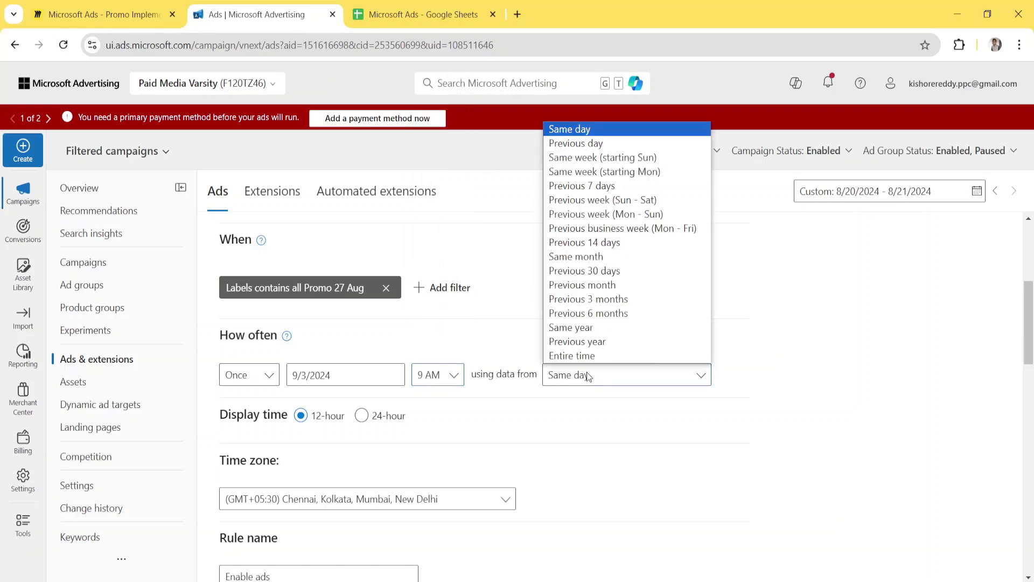
{"action": "left_click", "coordinate": [578, 148]}
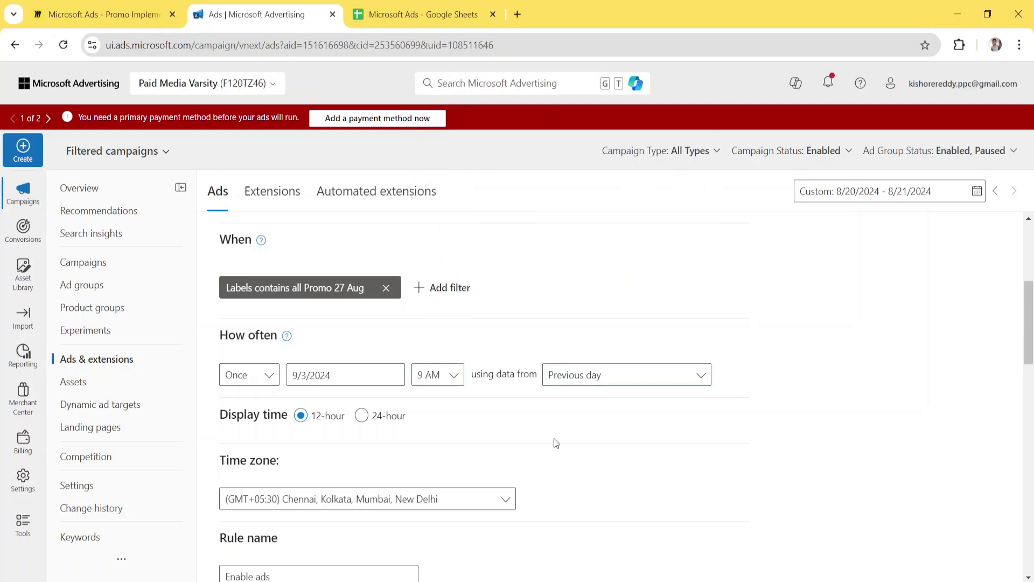
- Preview the outcome of the enable ads rule, then save the rule
{"action": "scroll", "coordinate": [553, 437], "scroll_direction": "down", "scroll_amount": 5}
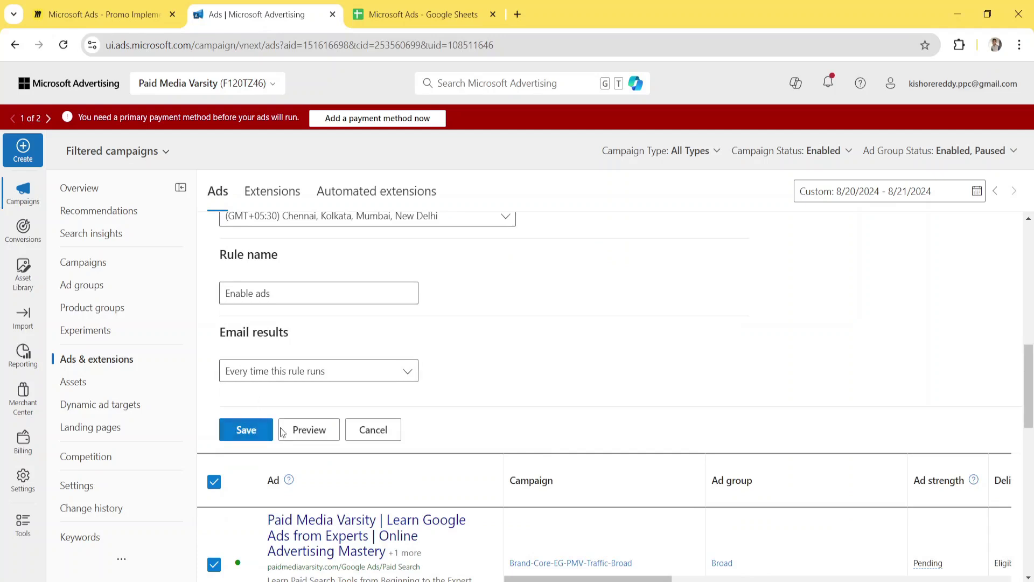
{"action": "left_click", "coordinate": [305, 431]}
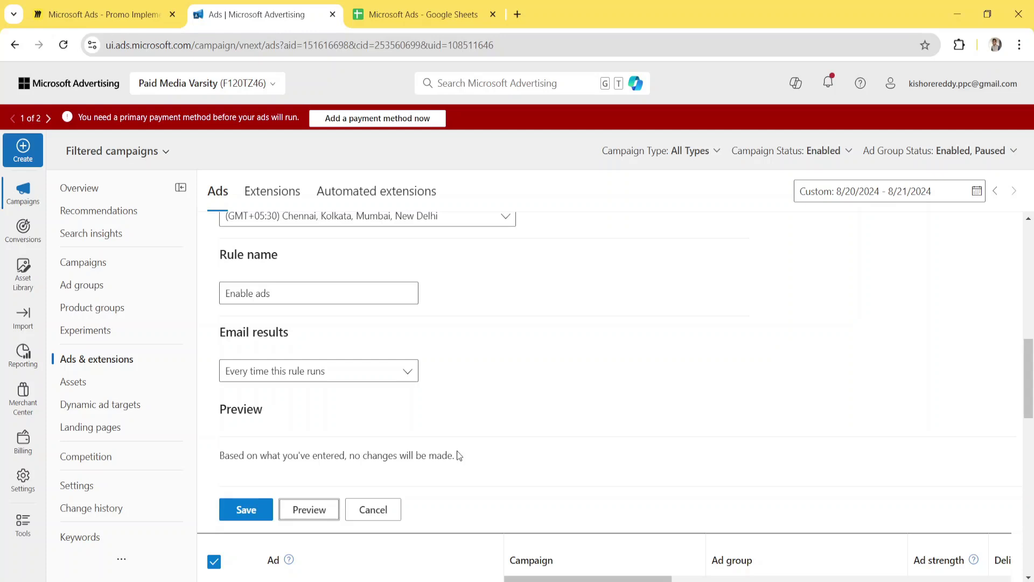
{"action": "scroll", "coordinate": [456, 450], "scroll_direction": "down", "scroll_amount": 2}
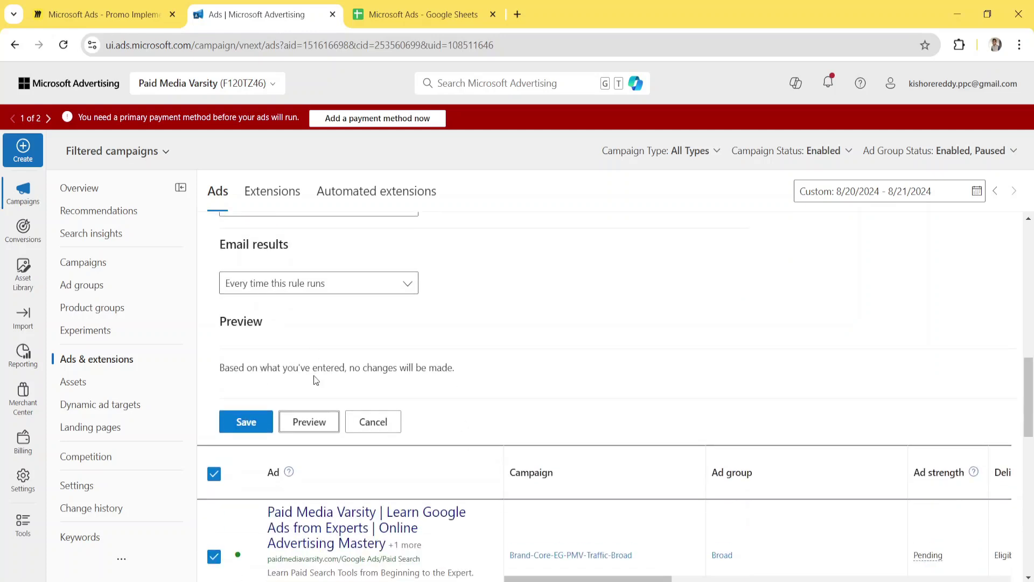
{"action": "left_click", "coordinate": [244, 424]}
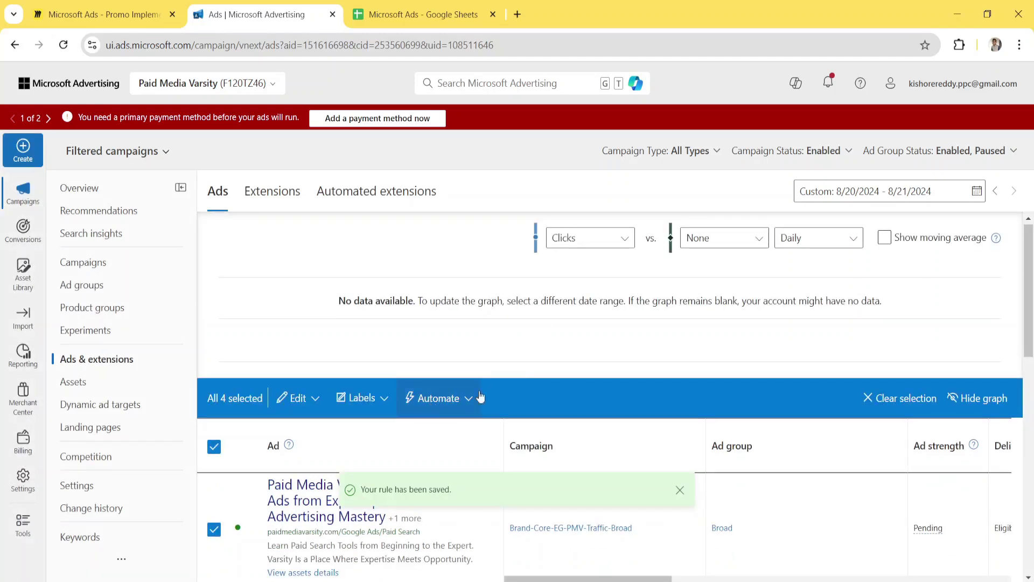
- Clear the ad selection and remove the label filter from the ads table, keeping the enabled-ads status filter
{"action": "left_click", "coordinate": [873, 399]}
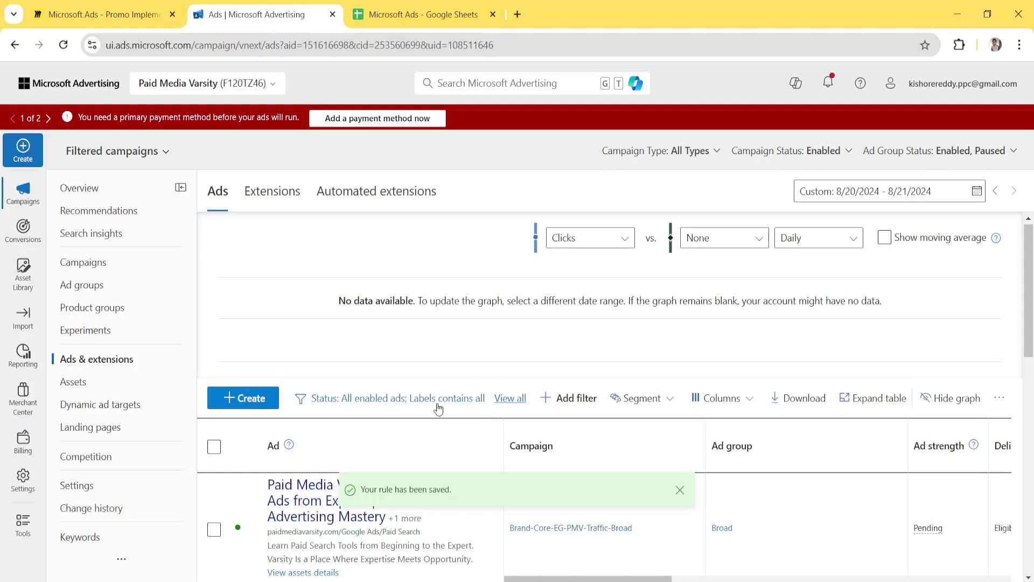
{"action": "left_click", "coordinate": [439, 399]}
{"action": "left_click", "coordinate": [381, 398]}
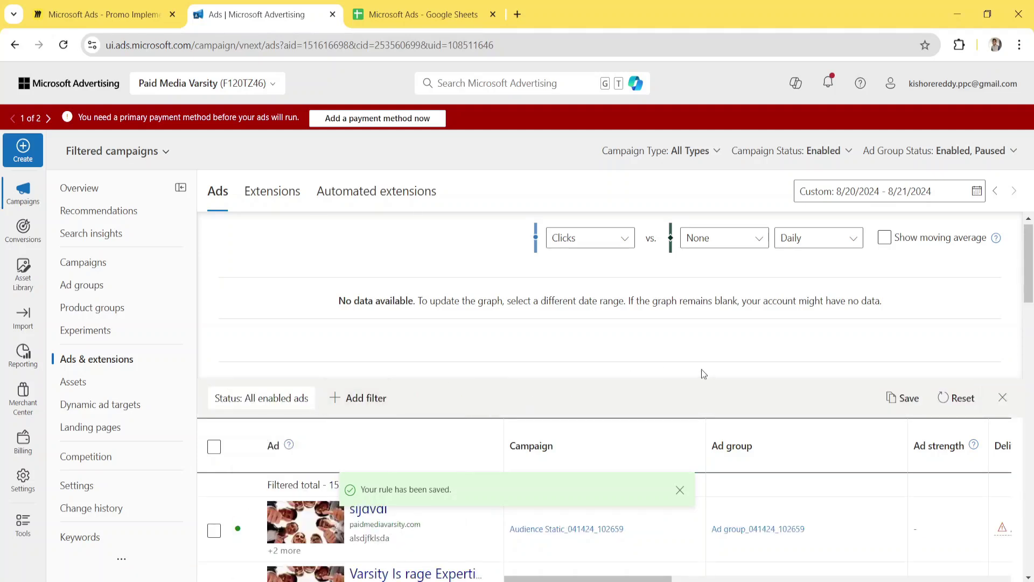
- Dismiss the saved-rule notification and hide the performance graph above the ads table
{"action": "left_click", "coordinate": [680, 491]}
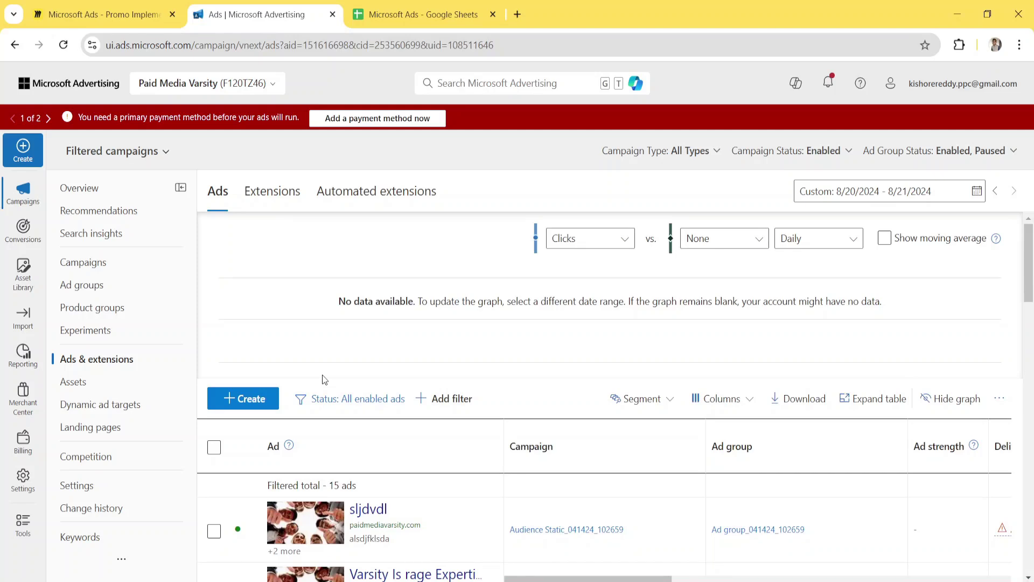
{"action": "left_click", "coordinate": [949, 399]}
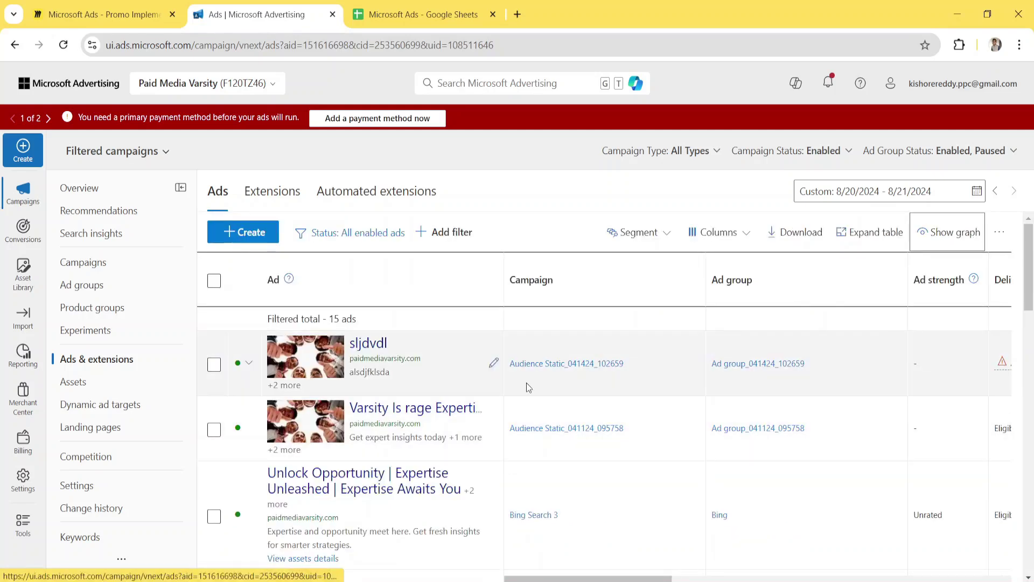
{"action": "scroll", "coordinate": [515, 381], "scroll_direction": "down", "scroll_amount": 7}
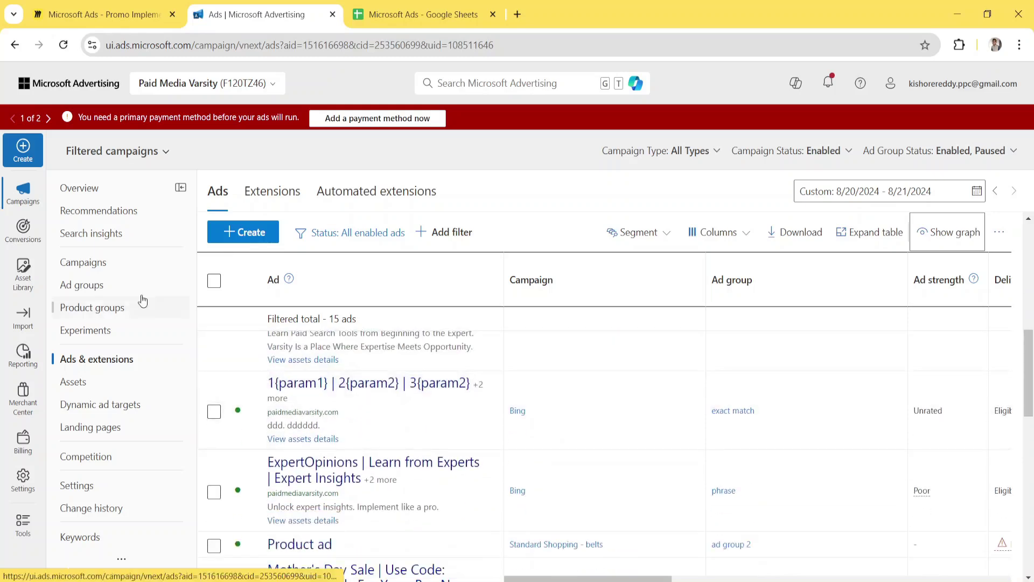
- Open the automated rules list under Bulk actions to review the scheduled enable and pause rules
{"action": "left_click", "coordinate": [21, 522]}
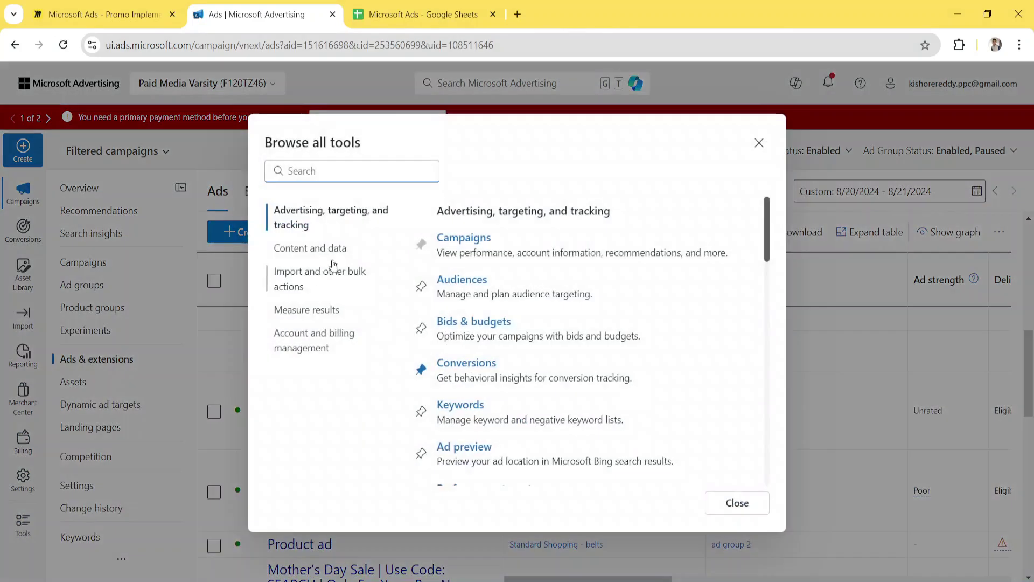
{"action": "left_click", "coordinate": [324, 294]}
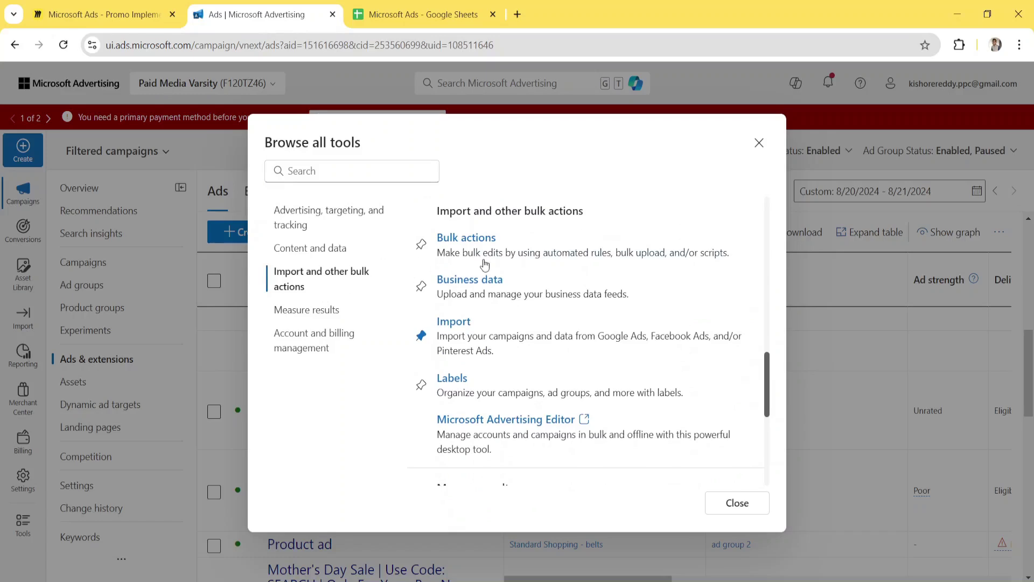
{"action": "left_click", "coordinate": [462, 248]}
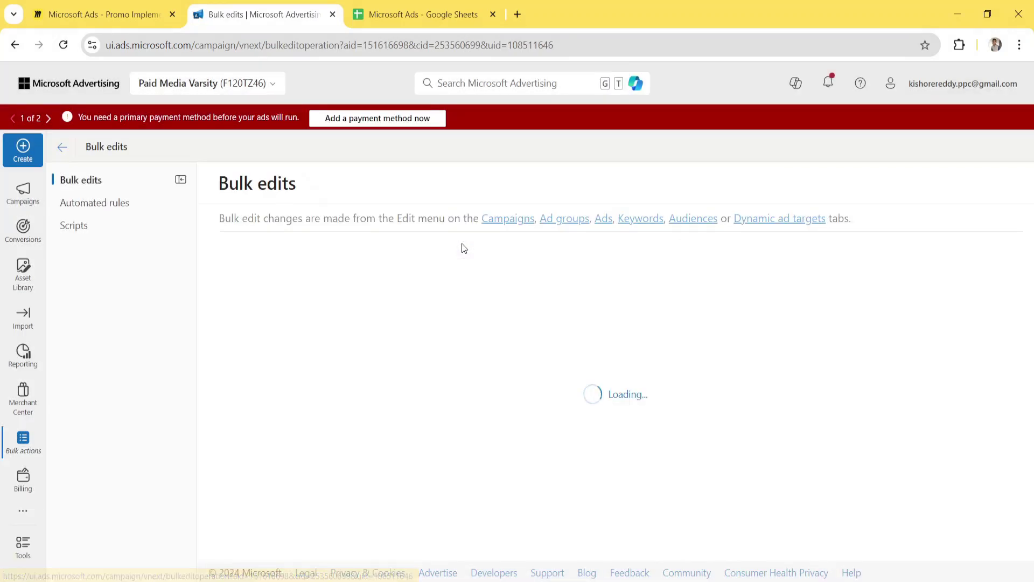
{"action": "mouse_move", "coordinate": [190, 240]}
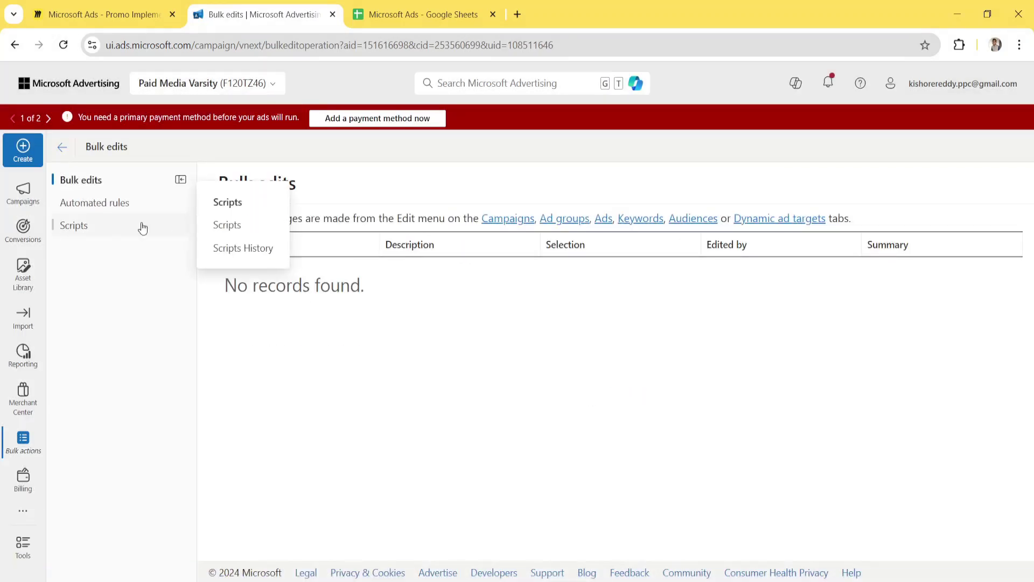
{"action": "left_click", "coordinate": [84, 204]}
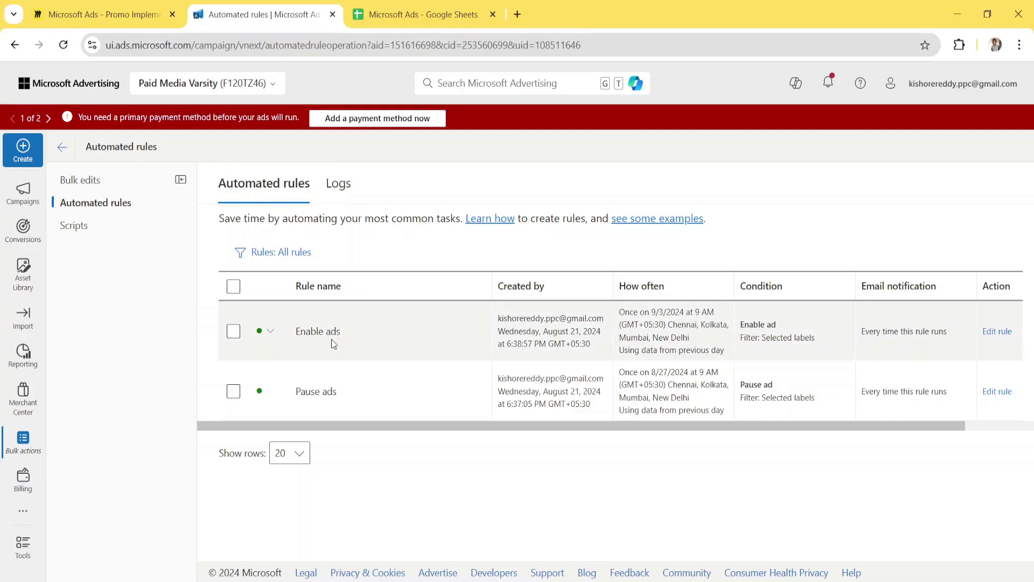
- Open Google Ads in a new browser tab and enter the account named "Google Ads account"
{"action": "left_click", "coordinate": [473, 12]}
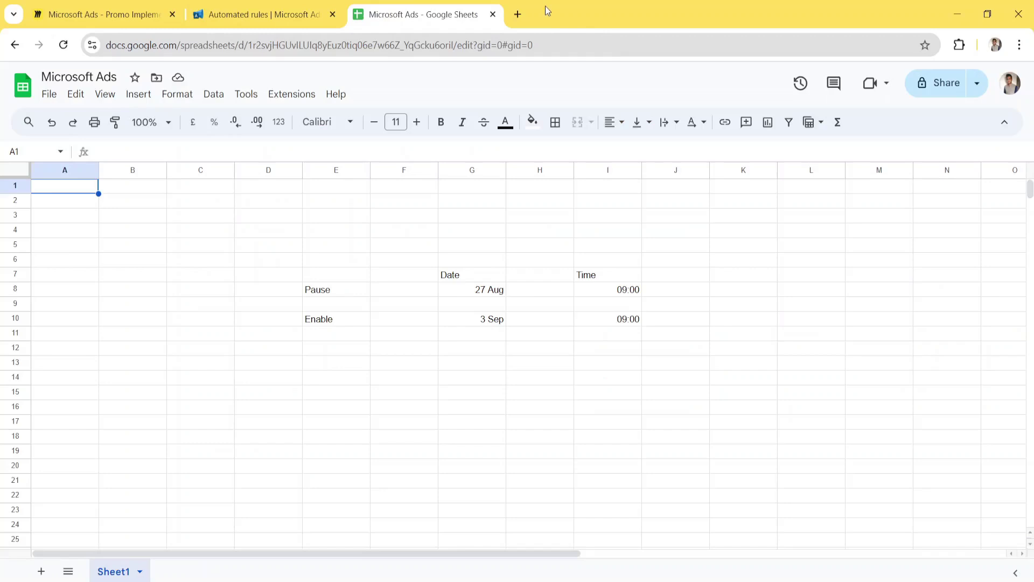
{"action": "left_click", "coordinate": [517, 14]}
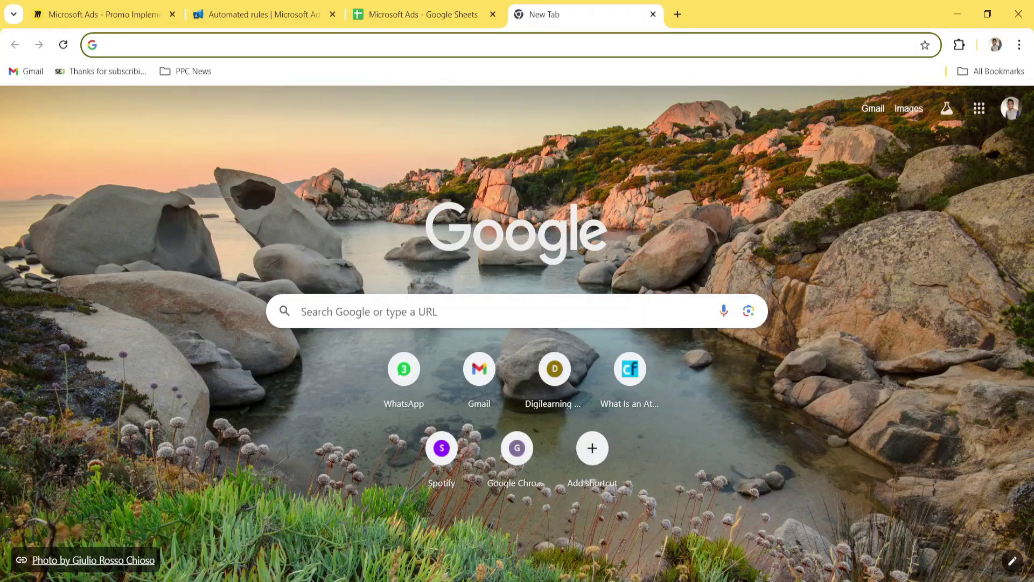
{"action": "left_click", "coordinate": [980, 109]}
{"action": "scroll", "coordinate": [944, 309], "scroll_direction": "down", "scroll_amount": 5}
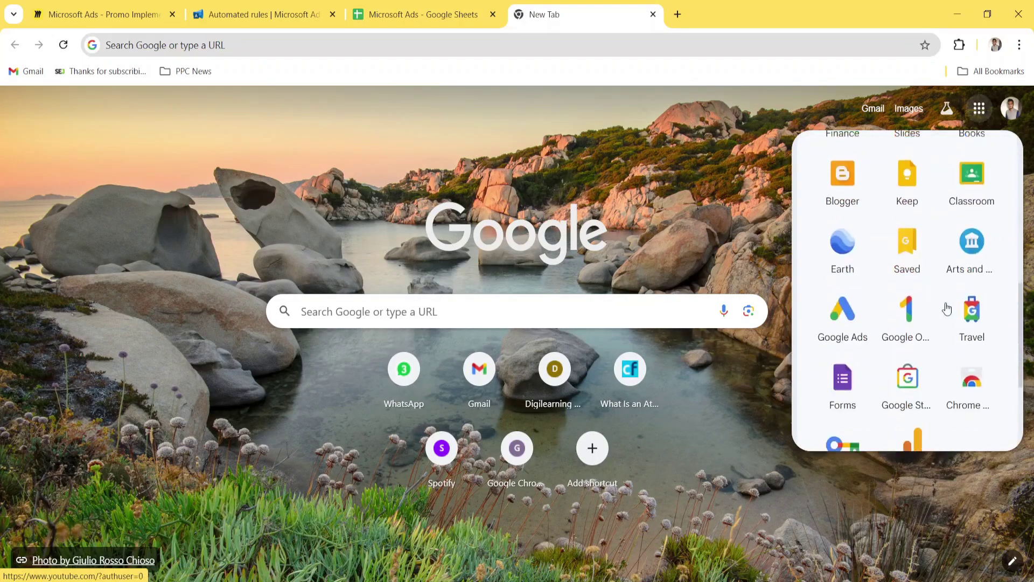
{"action": "left_click", "coordinate": [834, 295]}
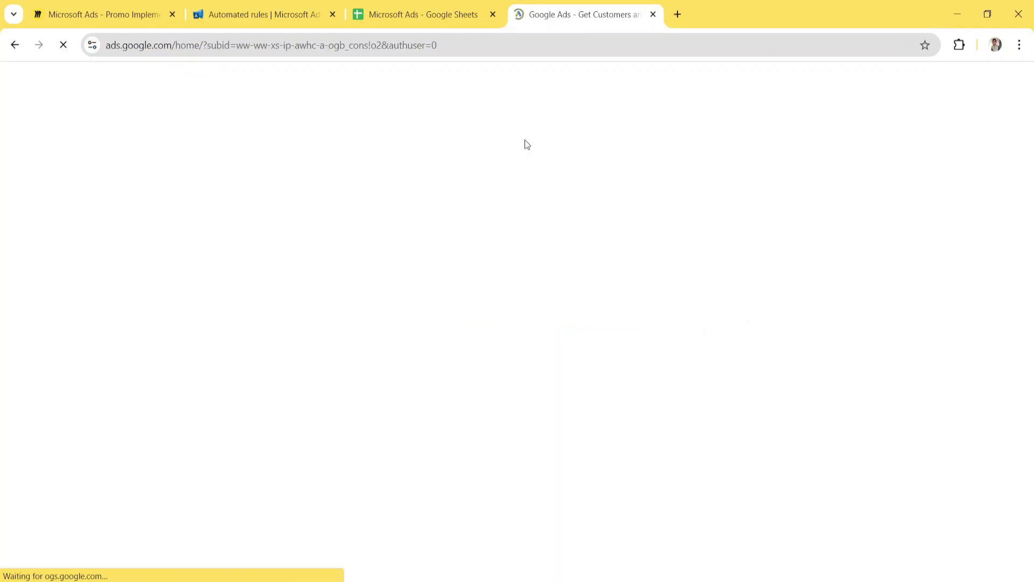
{"action": "left_click", "coordinate": [862, 86]}
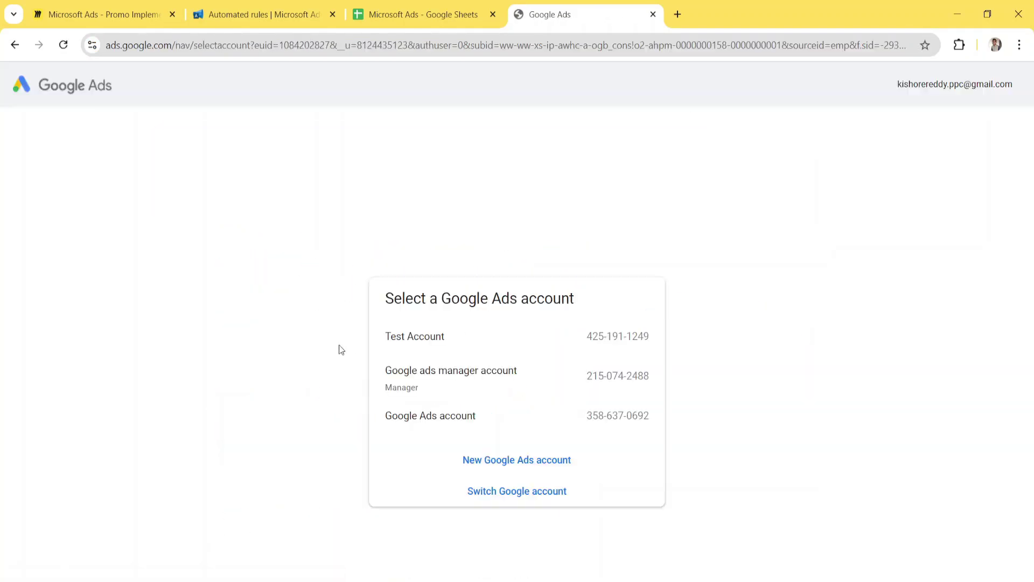
{"action": "left_click", "coordinate": [456, 425]}
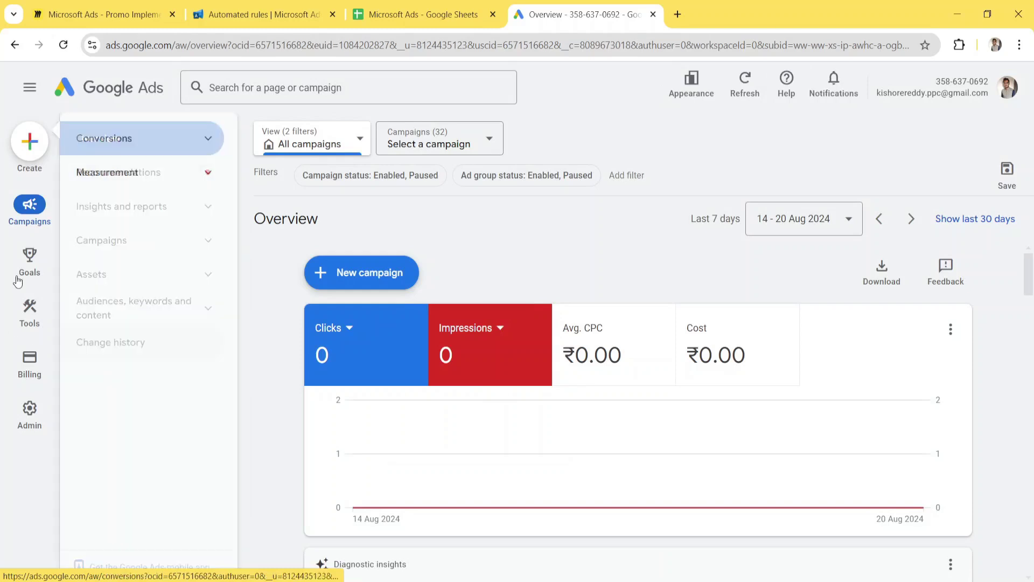
- Open the automated rules list under Bulk actions in Google Ads
{"action": "left_click", "coordinate": [29, 313]}
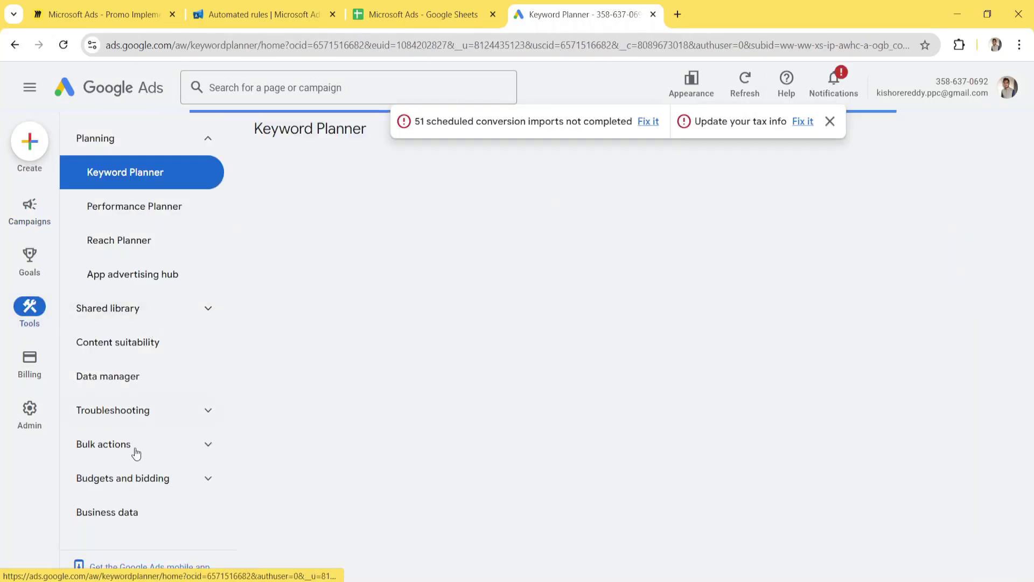
{"action": "left_click", "coordinate": [135, 453]}
{"action": "scroll", "coordinate": [173, 426], "scroll_direction": "down", "scroll_amount": 2}
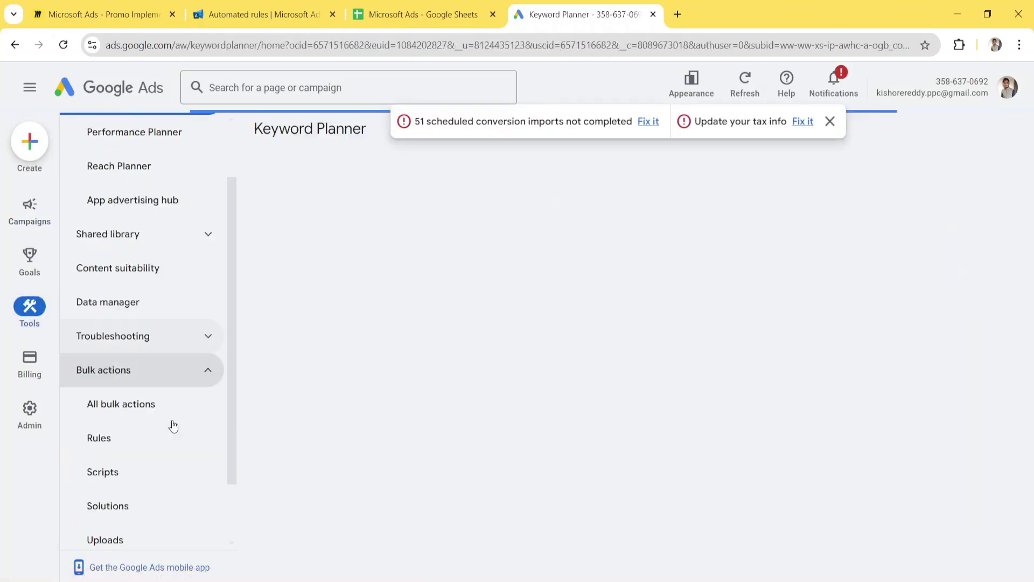
{"action": "left_click", "coordinate": [148, 402]}
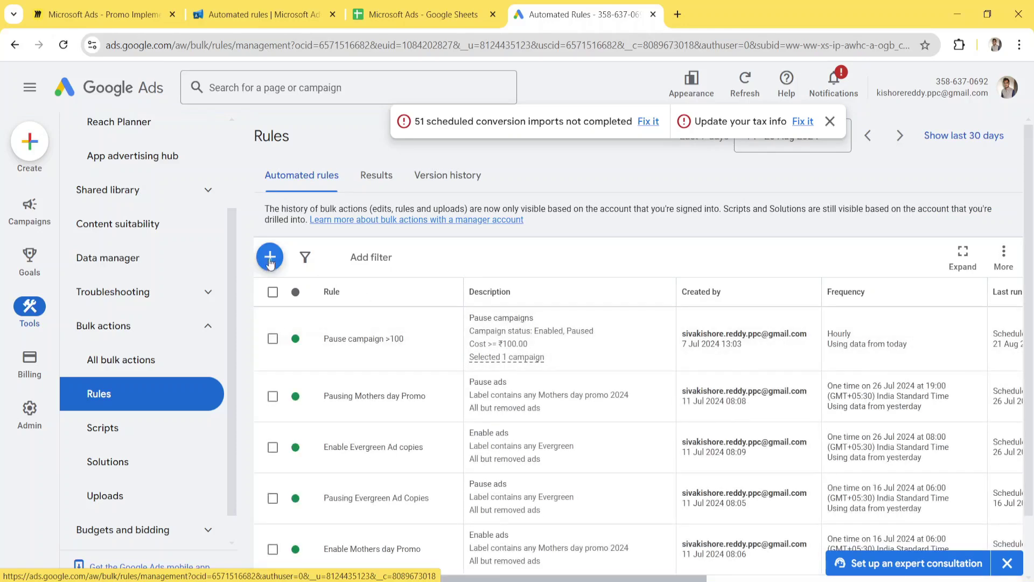
- Compare the automated rules page in Google Ads with the one in Microsoft Advertising, looking for ways to add a rule
{"action": "left_click", "coordinate": [286, 269]}
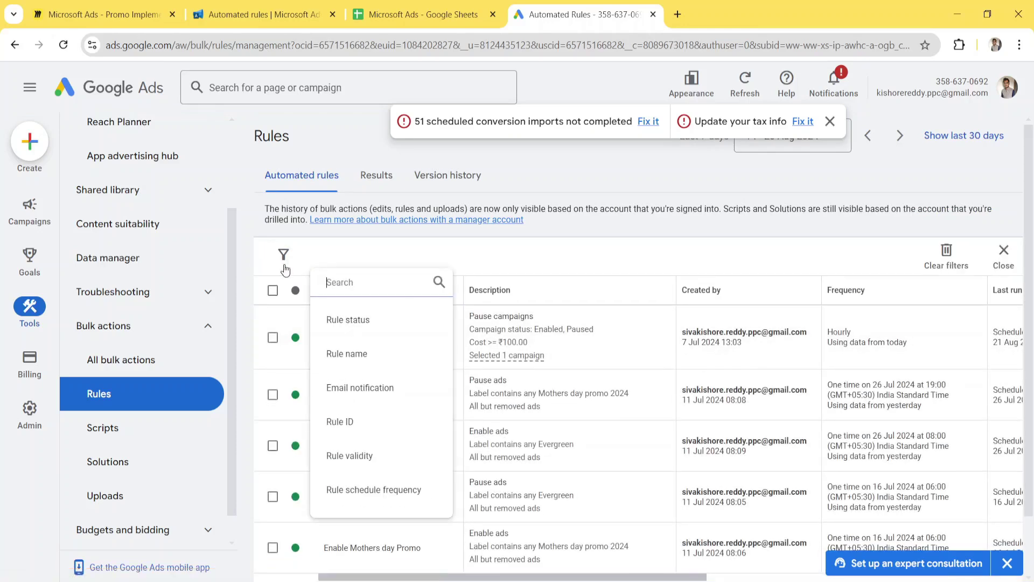
{"action": "left_click", "coordinate": [534, 229]}
{"action": "left_click", "coordinate": [256, 13]}
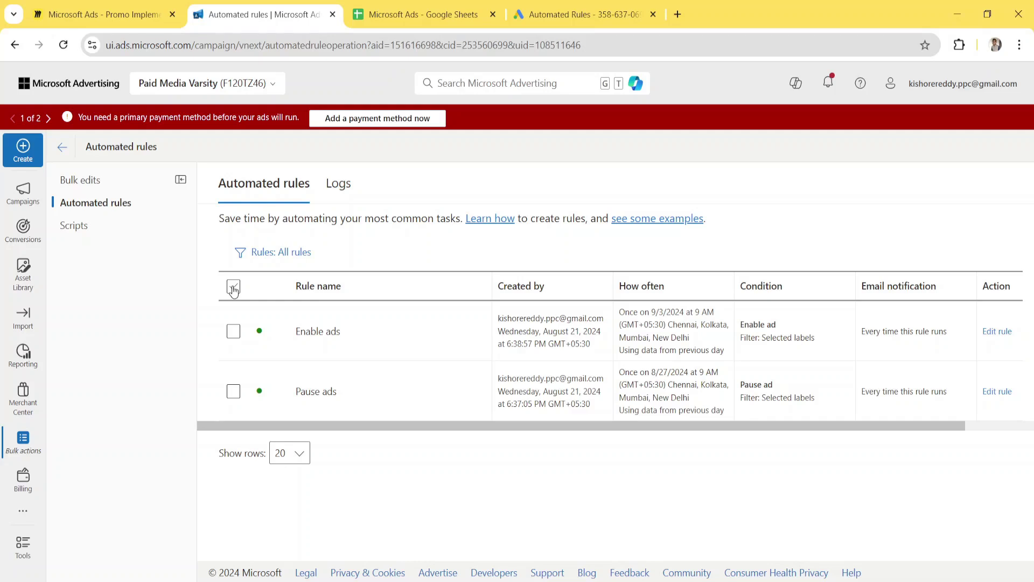
{"action": "left_click", "coordinate": [579, 15]}
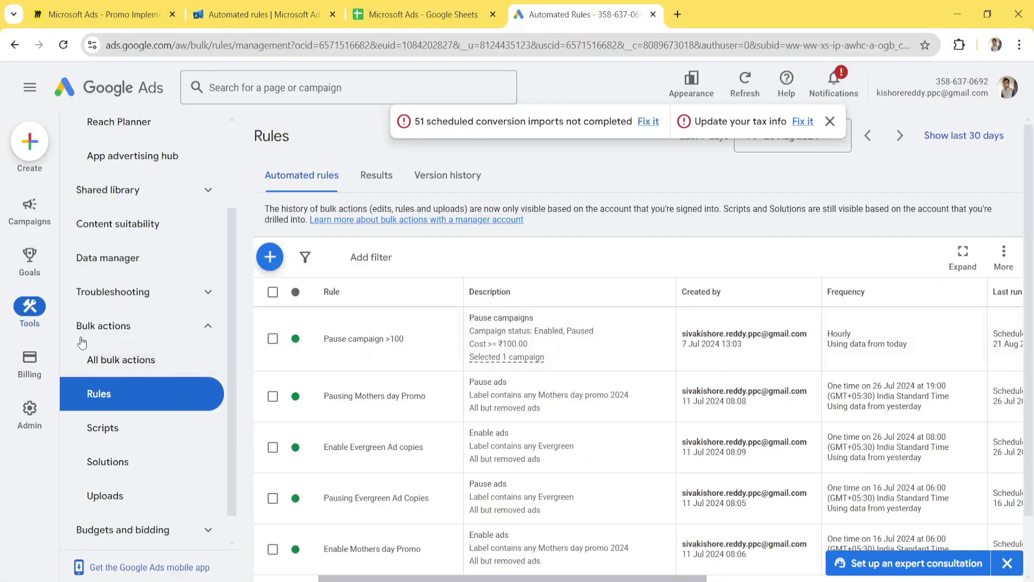
- Open the list of ads under Campaigns in Google Ads
{"action": "mouse_move", "coordinate": [27, 226]}
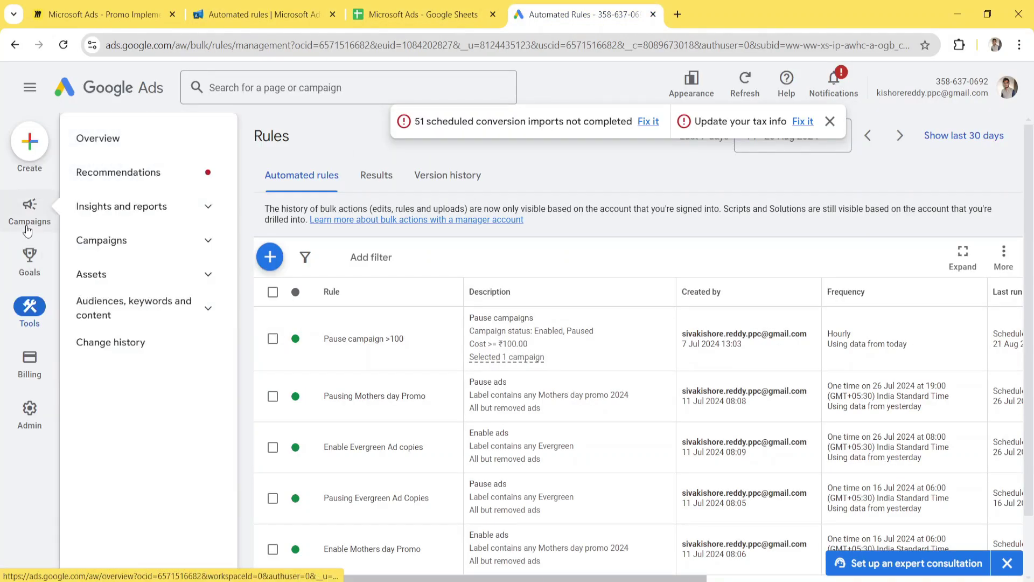
{"action": "left_click", "coordinate": [160, 305]}
{"action": "scroll", "coordinate": [118, 474], "scroll_direction": "down", "scroll_amount": 1}
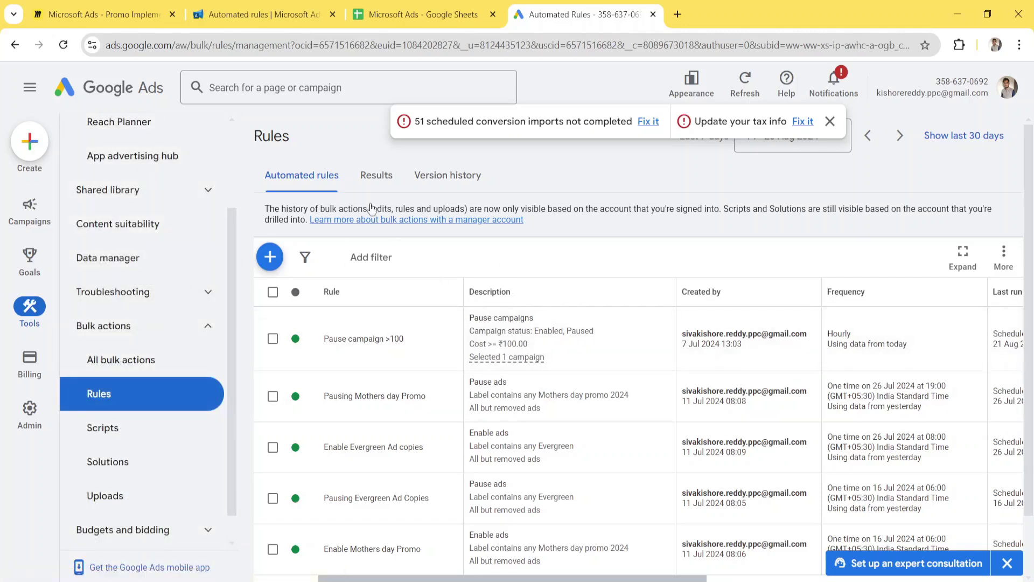
{"action": "mouse_move", "coordinate": [5, 216]}
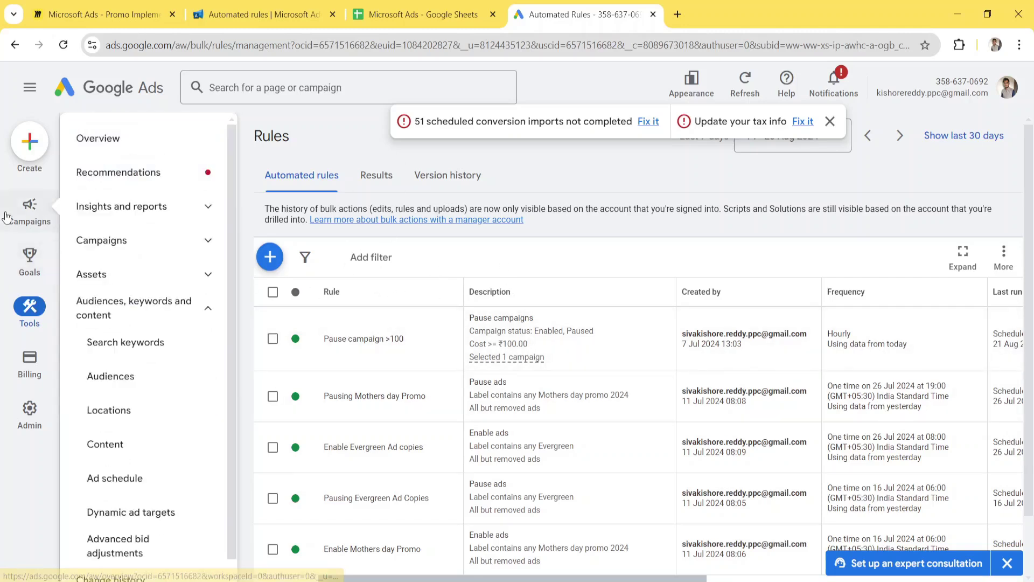
{"action": "scroll", "coordinate": [111, 442], "scroll_direction": "down", "scroll_amount": 1}
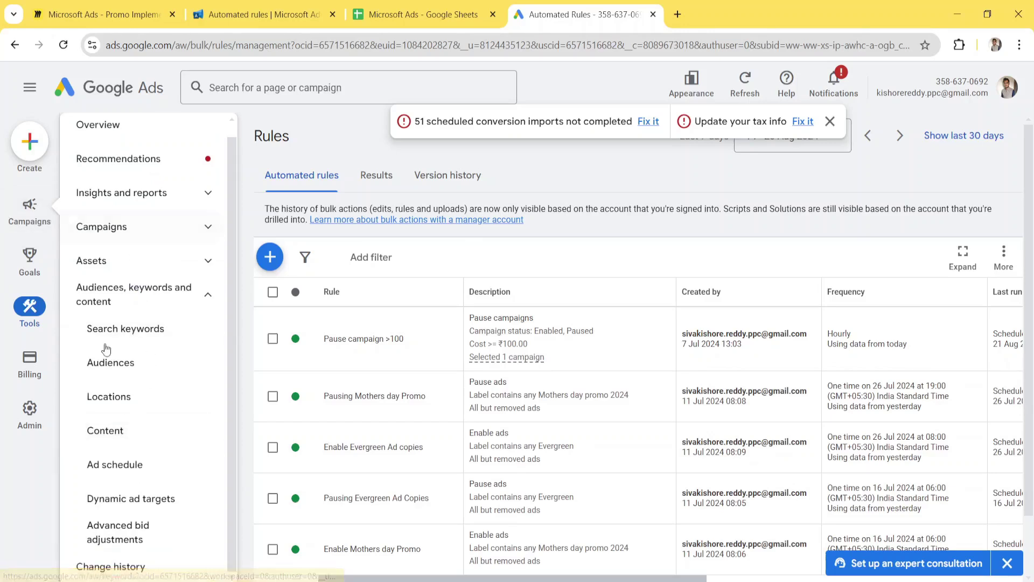
{"action": "left_click", "coordinate": [132, 226]}
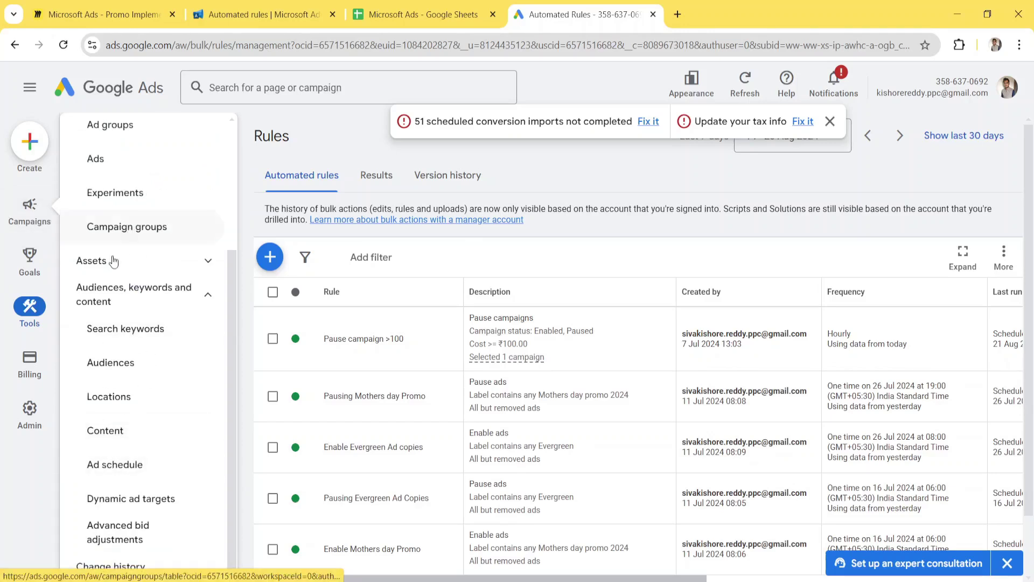
{"action": "left_click", "coordinate": [132, 158]}
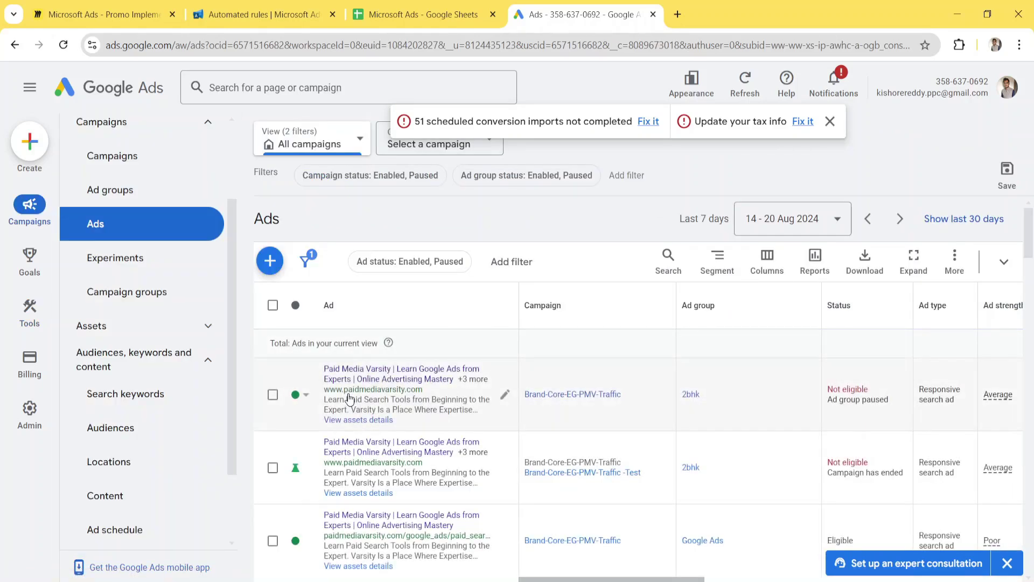
- Select the eligible ad in the Google Ads ad group of Brand-Core-EG-PMV-Traffic and start a new automated rule for it
{"action": "scroll", "coordinate": [349, 399], "scroll_direction": "down", "scroll_amount": 2}
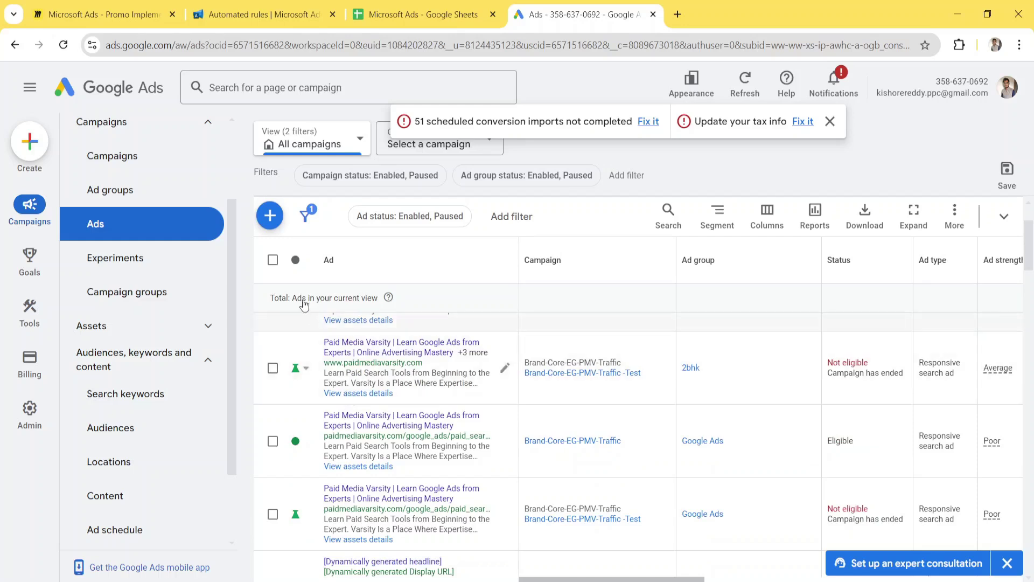
{"action": "left_click", "coordinate": [272, 442]}
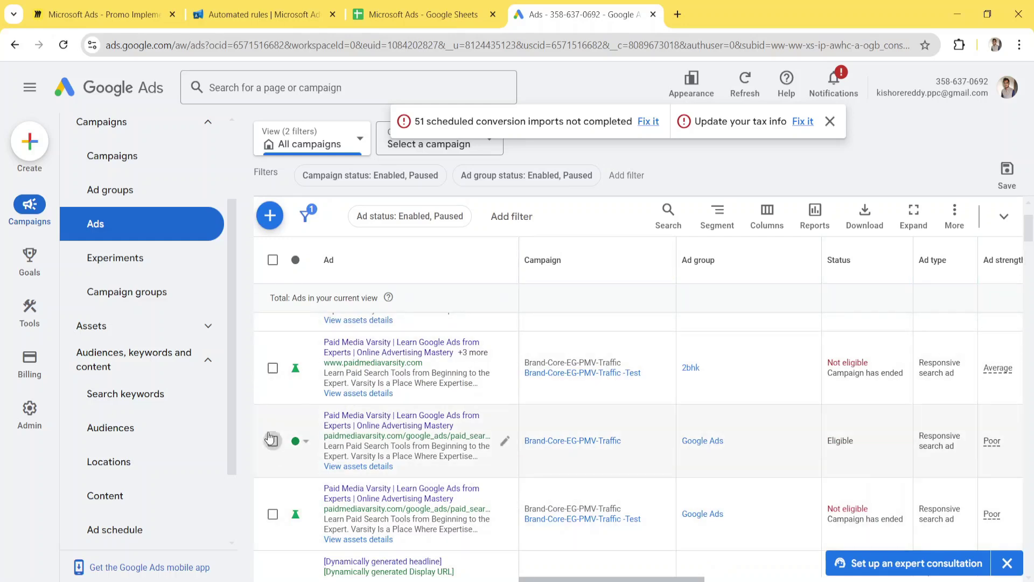
{"action": "left_click", "coordinate": [349, 217]}
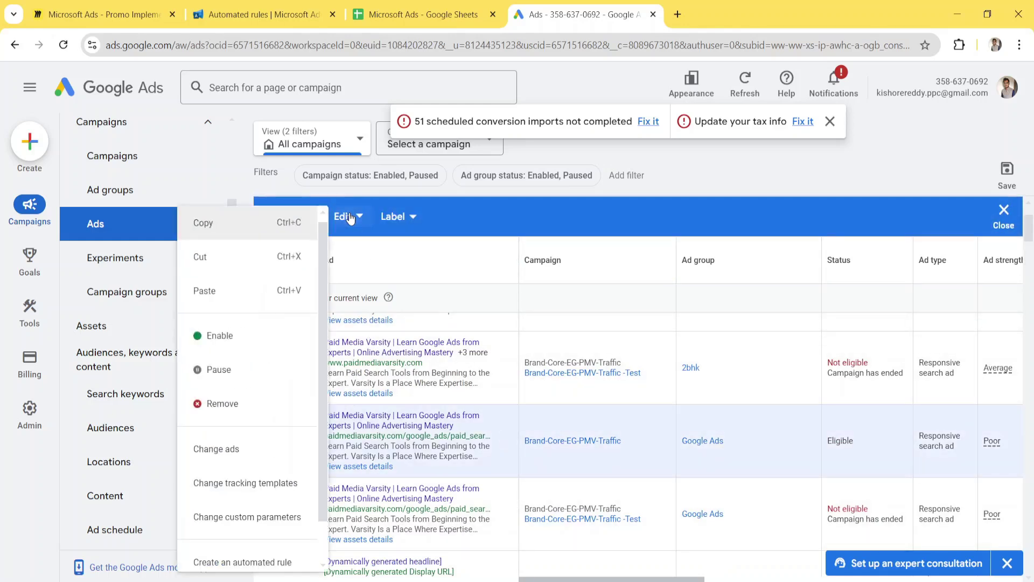
{"action": "scroll", "coordinate": [237, 503], "scroll_direction": "down", "scroll_amount": 1}
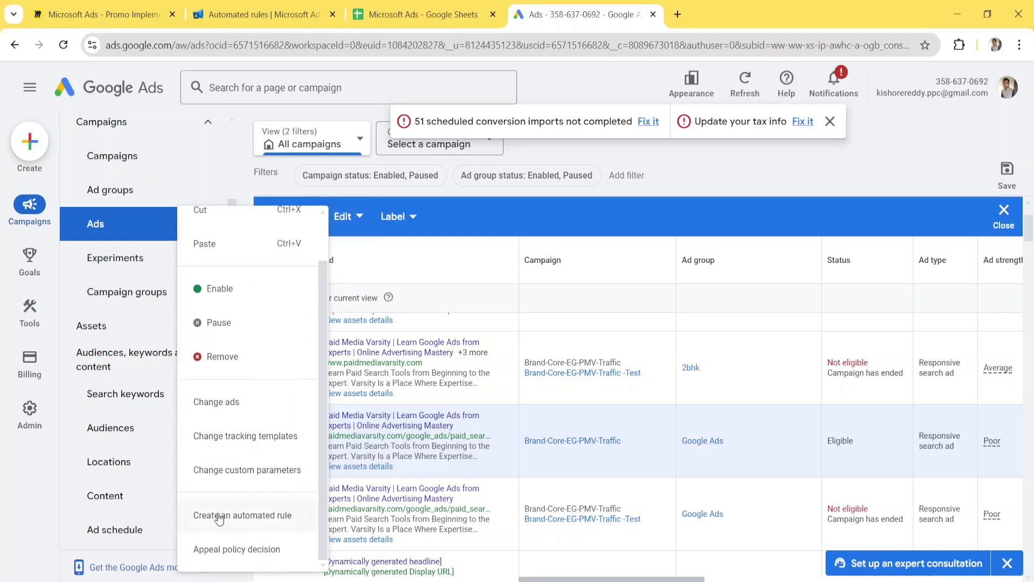
{"action": "left_click", "coordinate": [269, 518]}
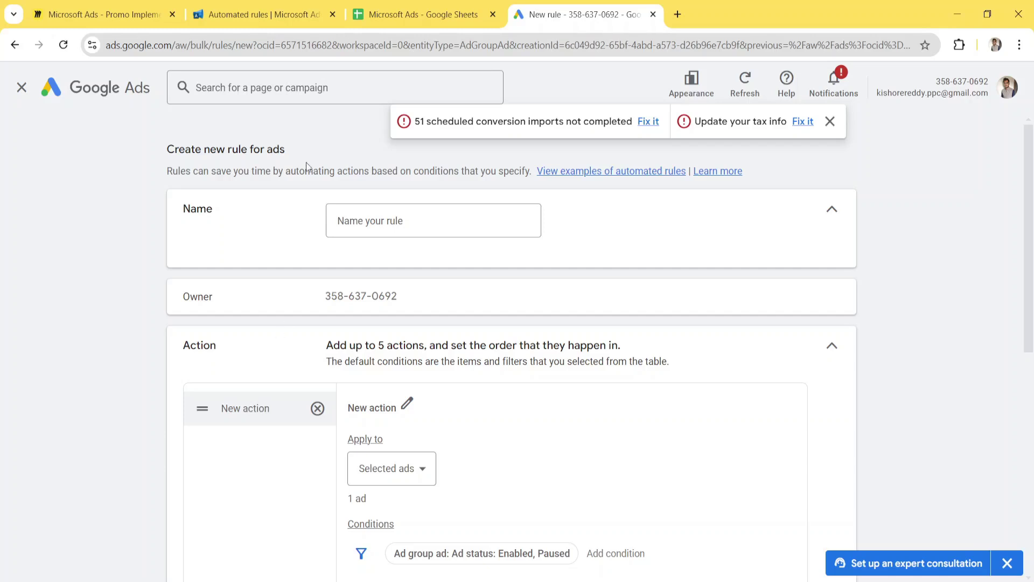
- Switch back to the Microsoft Advertising automated rules and view the status options of the Enable ads rule without changing it
{"action": "left_click", "coordinate": [234, 7]}
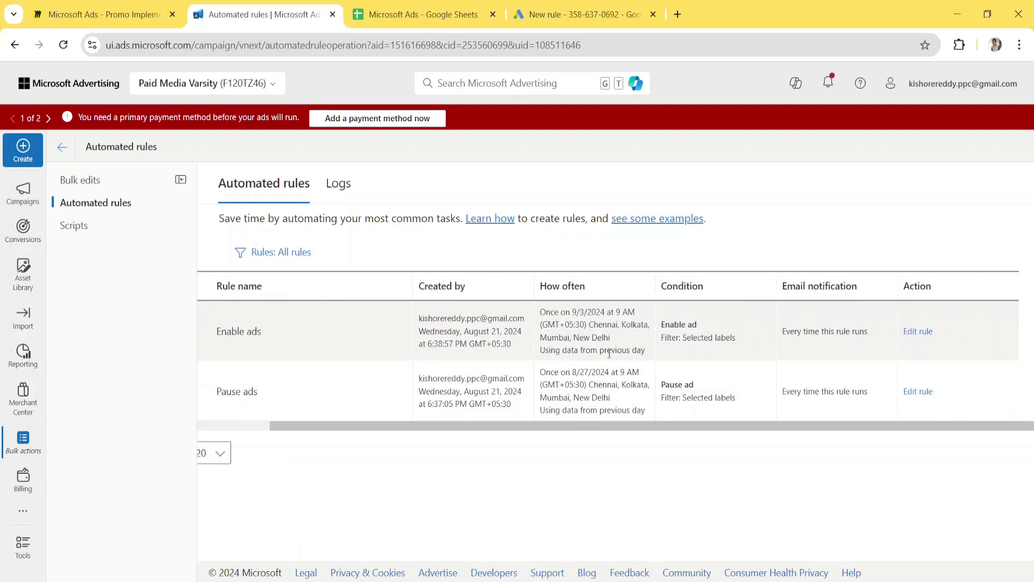
{"action": "left_click", "coordinate": [268, 334]}
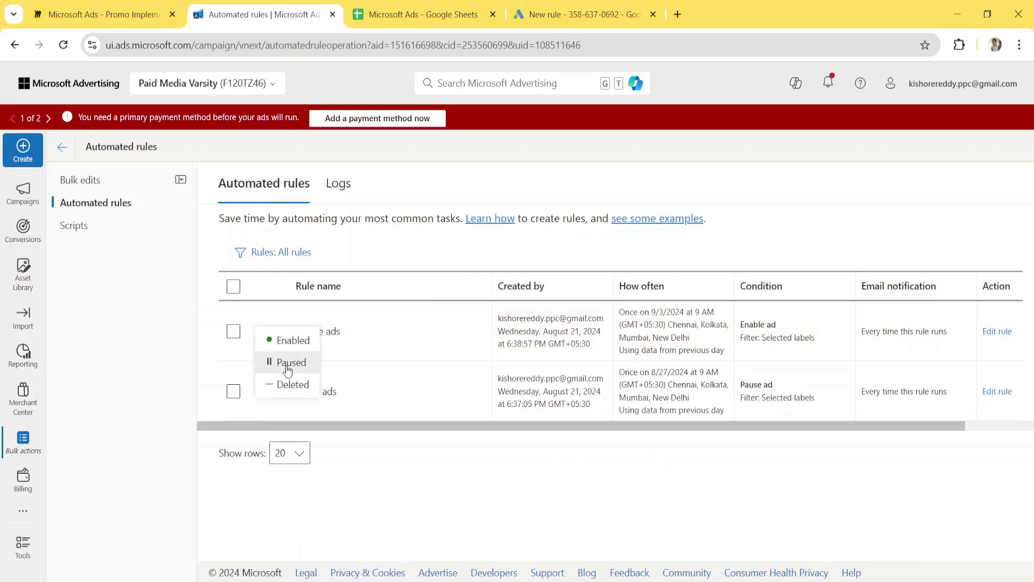
{"action": "left_click", "coordinate": [385, 467]}
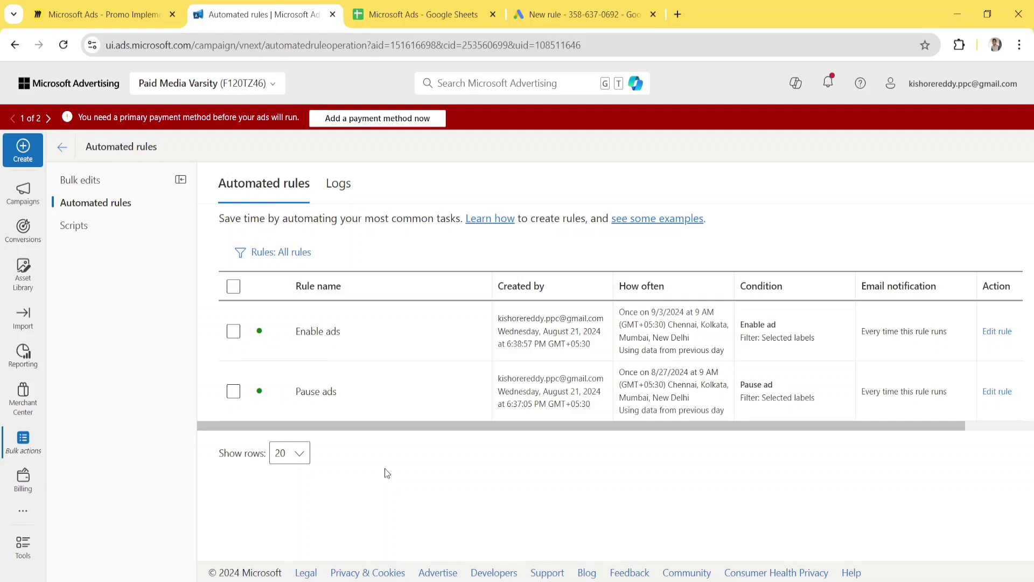